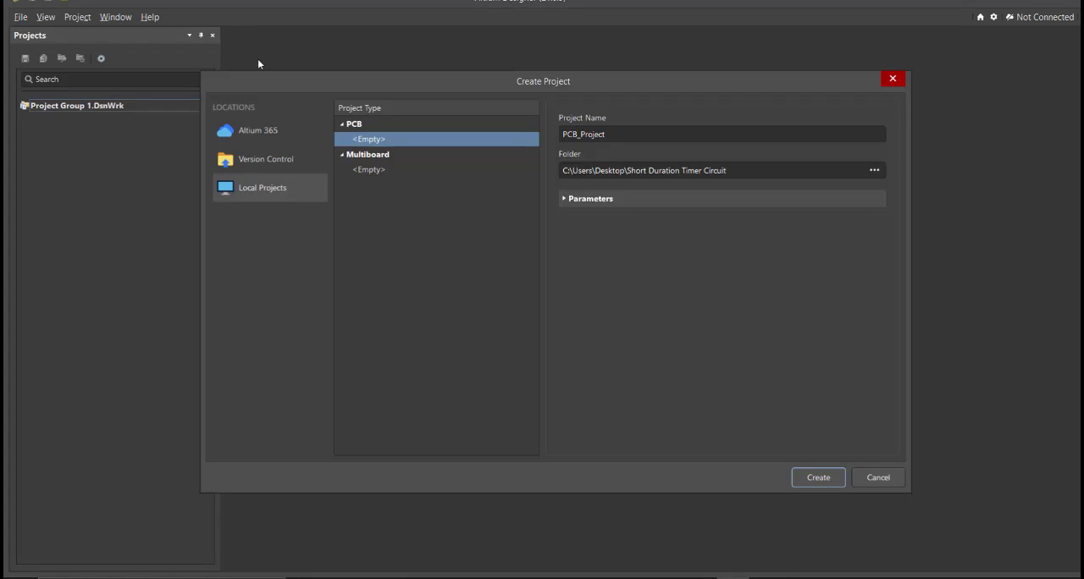
Step: Create an empty local PCB project named Short Duration Timer Circuit in the preset desktop folder
left_click(719, 134)
left_click(745, 169)
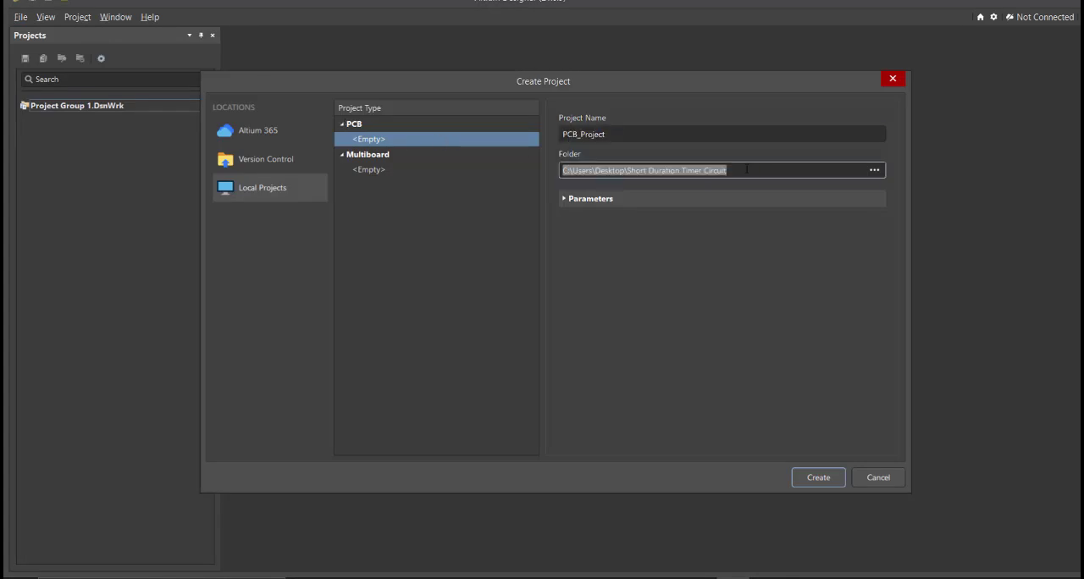
left_click(694, 140)
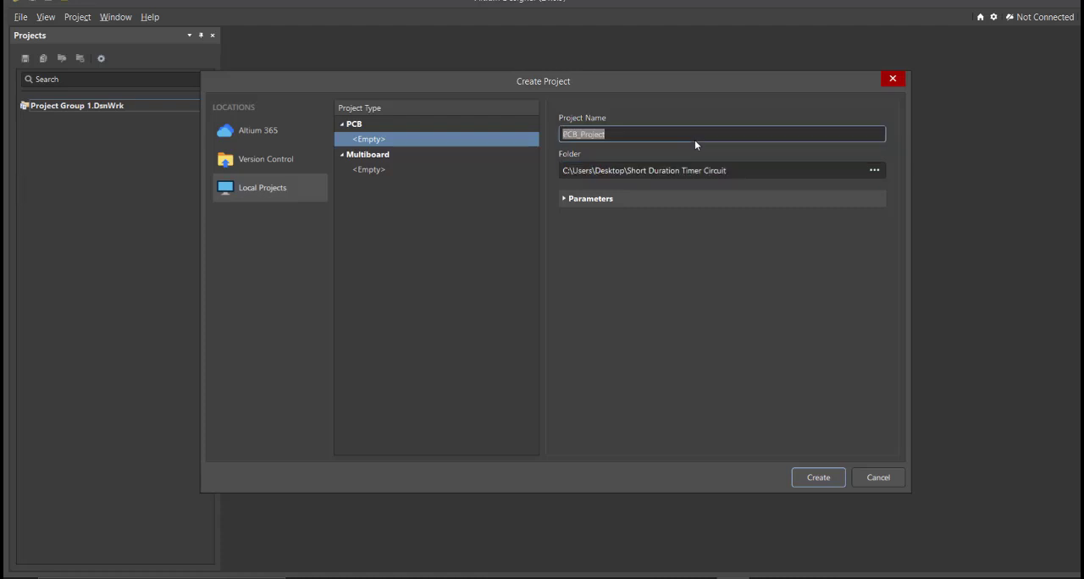
type("Short Duration timer")
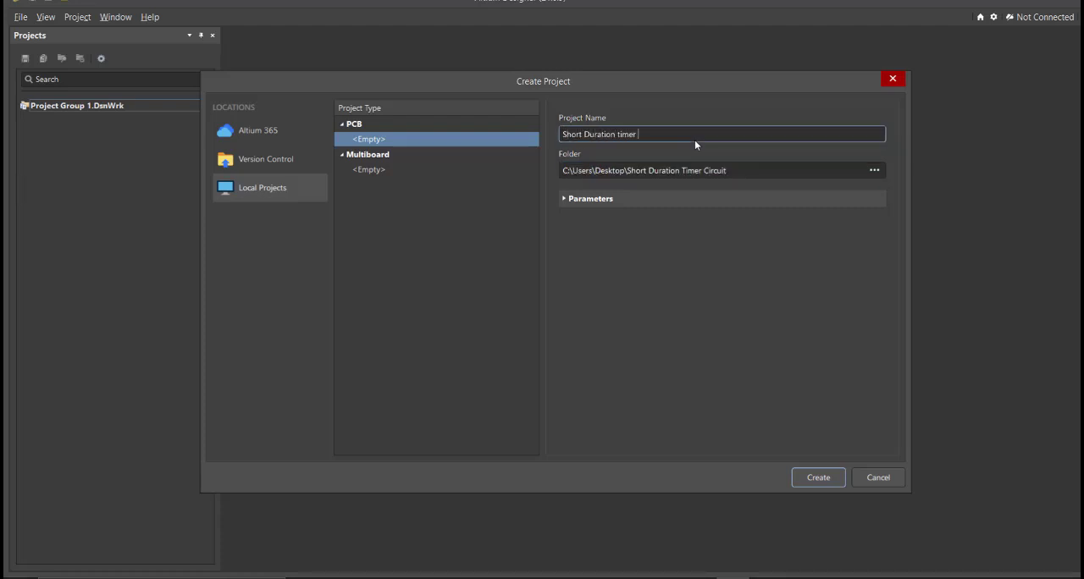
key("BackSpace")
key("BackSpace")
key("BackSpace")
key("BackSpace")
key("BackSpace")
key("BackSpace")
type("Timer Cic")
key("BackSpace")
type("rcuit")
key("Return")
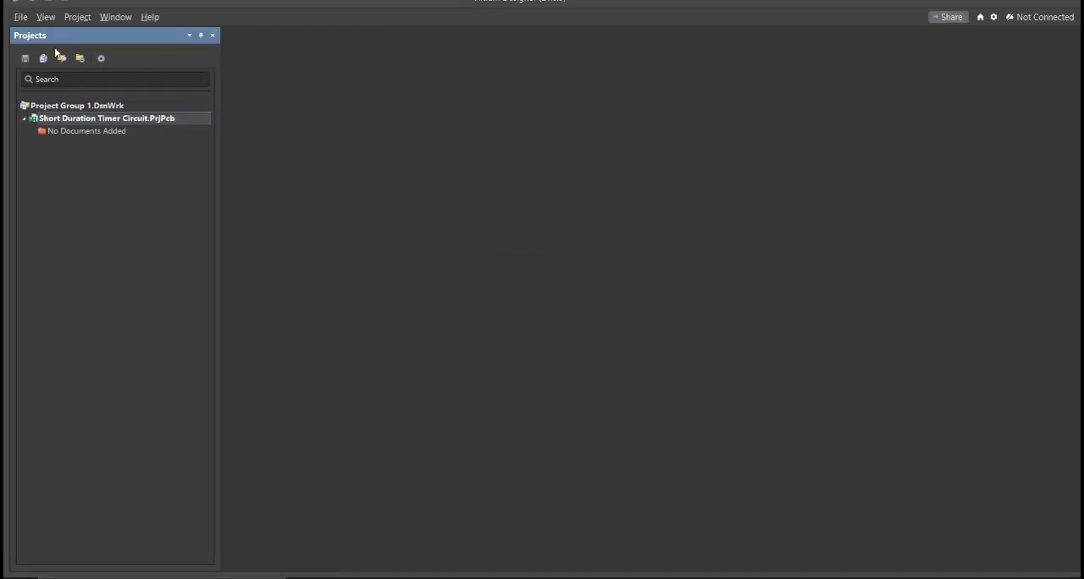
Step: Add a new schematic sheet to the Short Duration Timer Circuit project
left_click(28, 19)
mouse_move(66, 50)
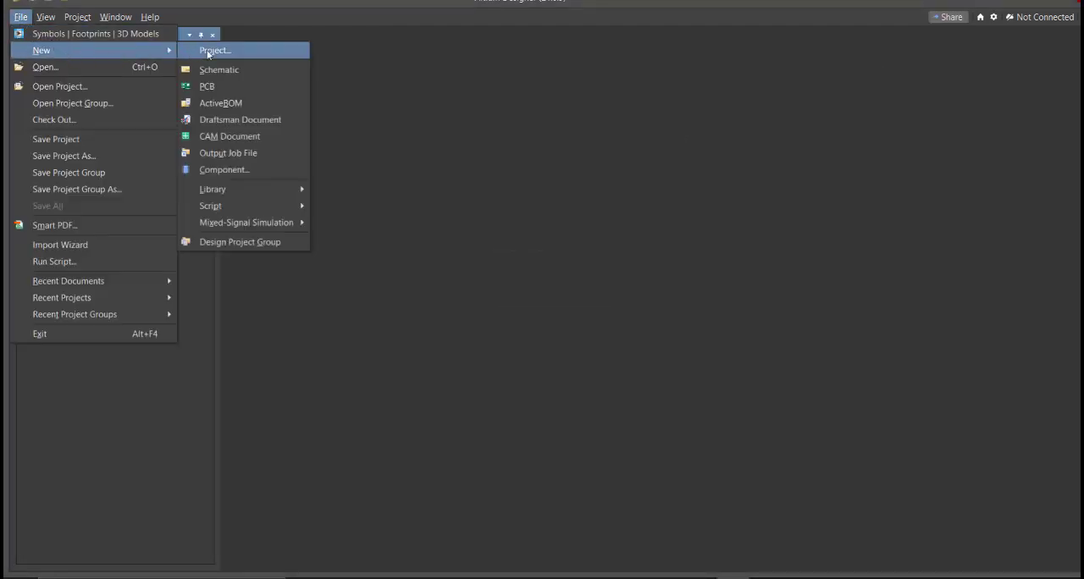
left_click(245, 70)
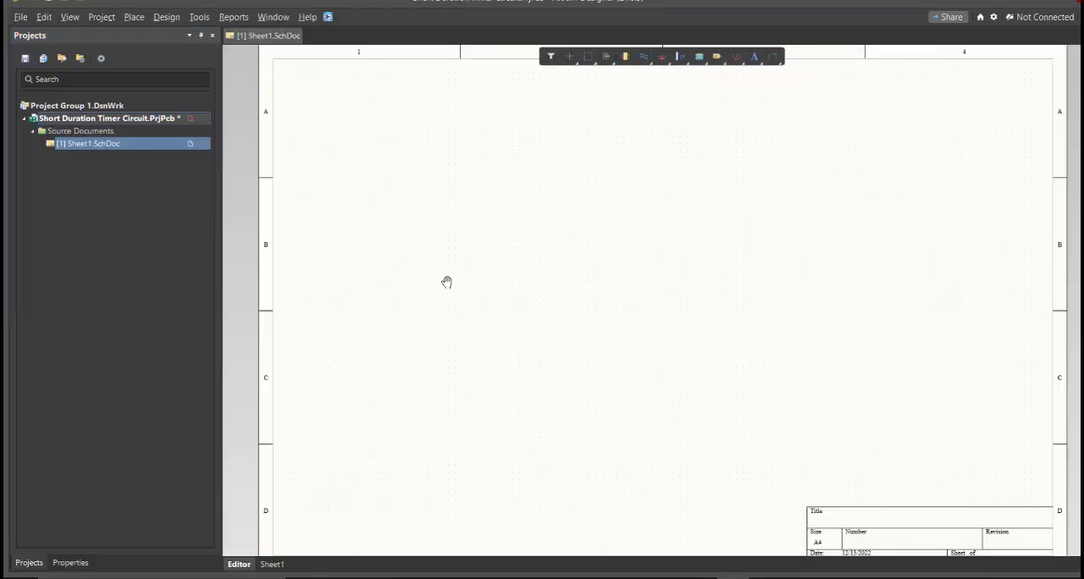
scroll(423, 266, "down", 2, "ctrl")
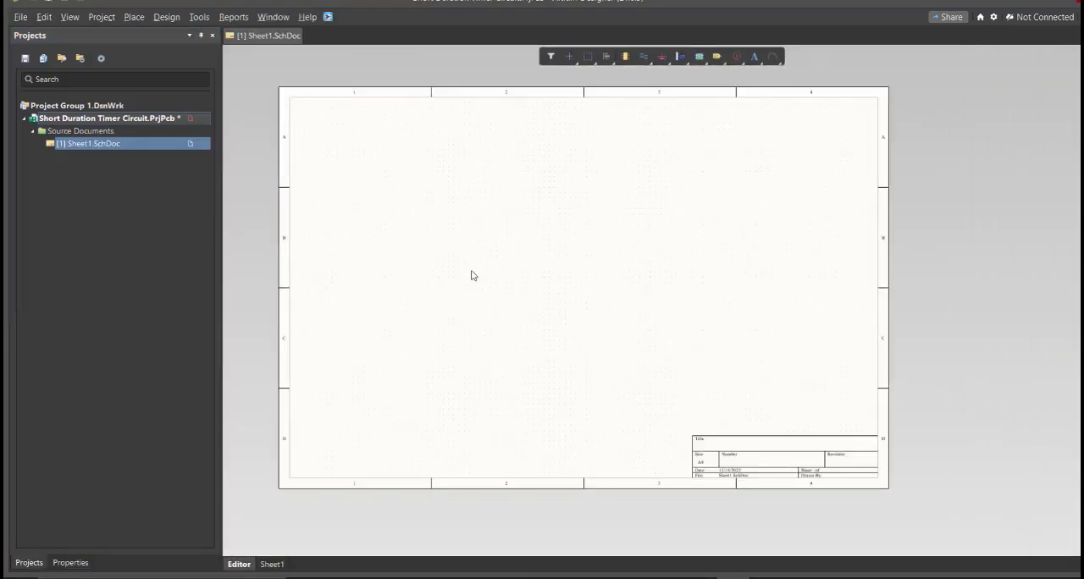
right_click_drag(478, 278, 517, 295)
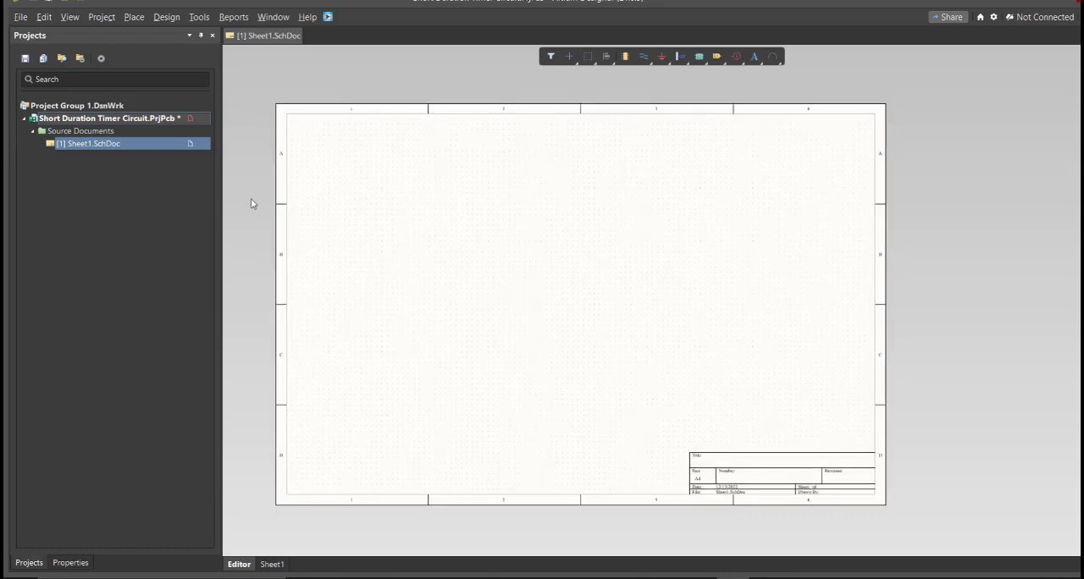
Step: Save the schematic sheet as Short Duration Timer Circuit in the project folder and save the project
right_click(172, 147)
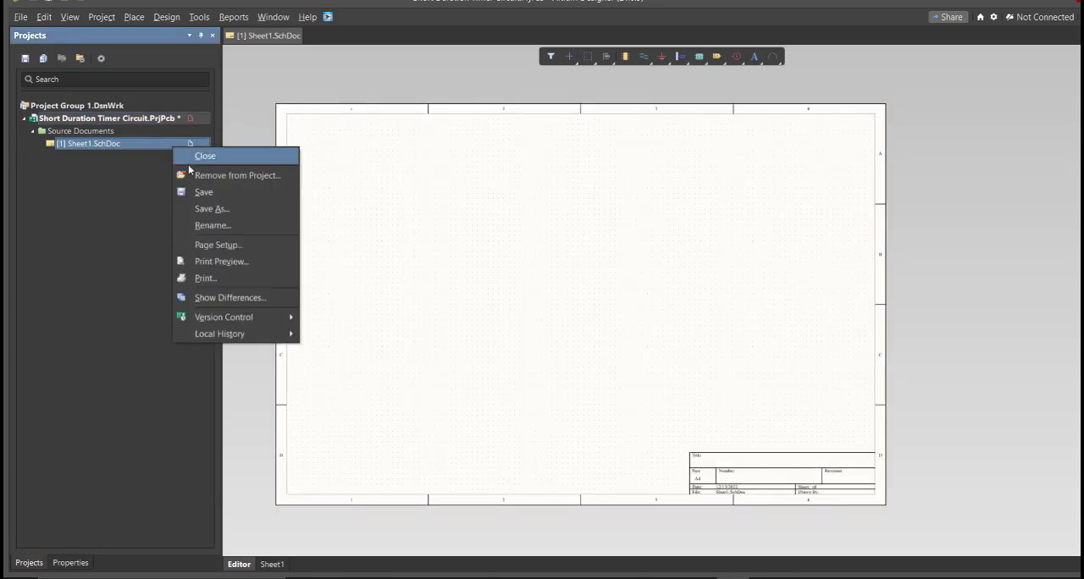
left_click(225, 196)
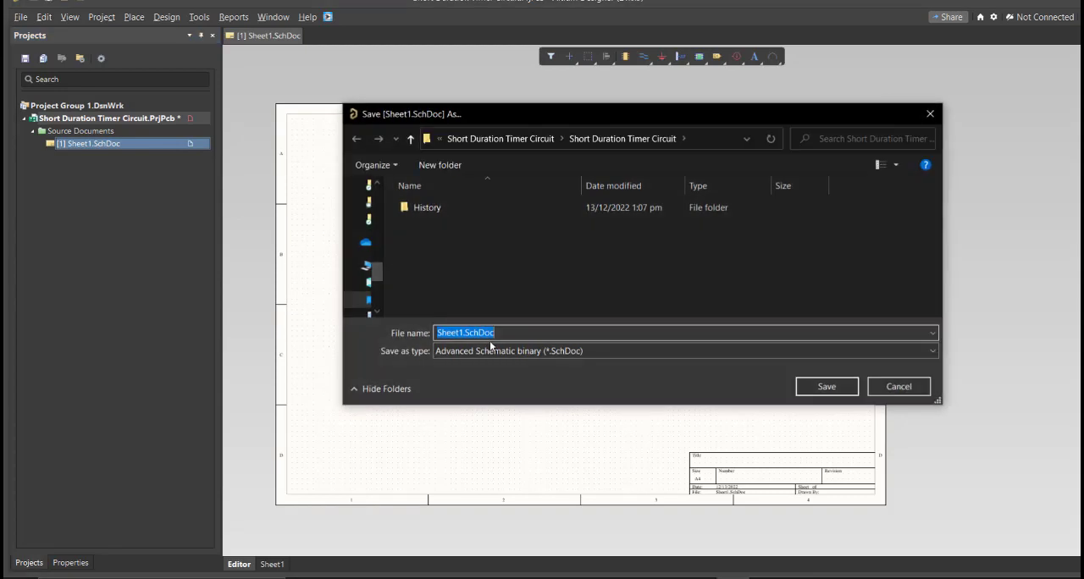
type("Short Duration Timer Circuit")
left_click(523, 285)
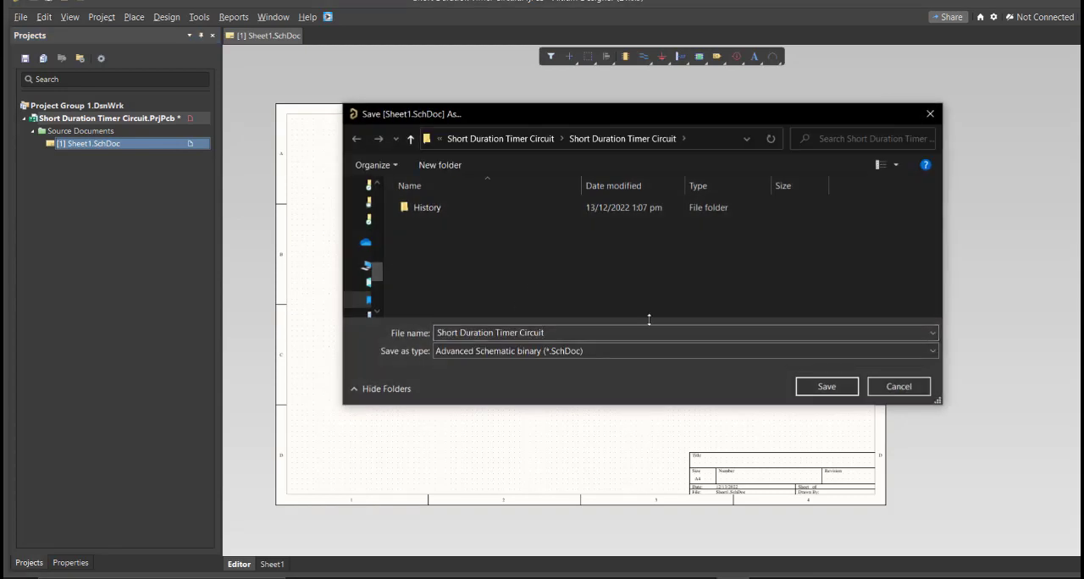
left_click(809, 384)
right_click(167, 123)
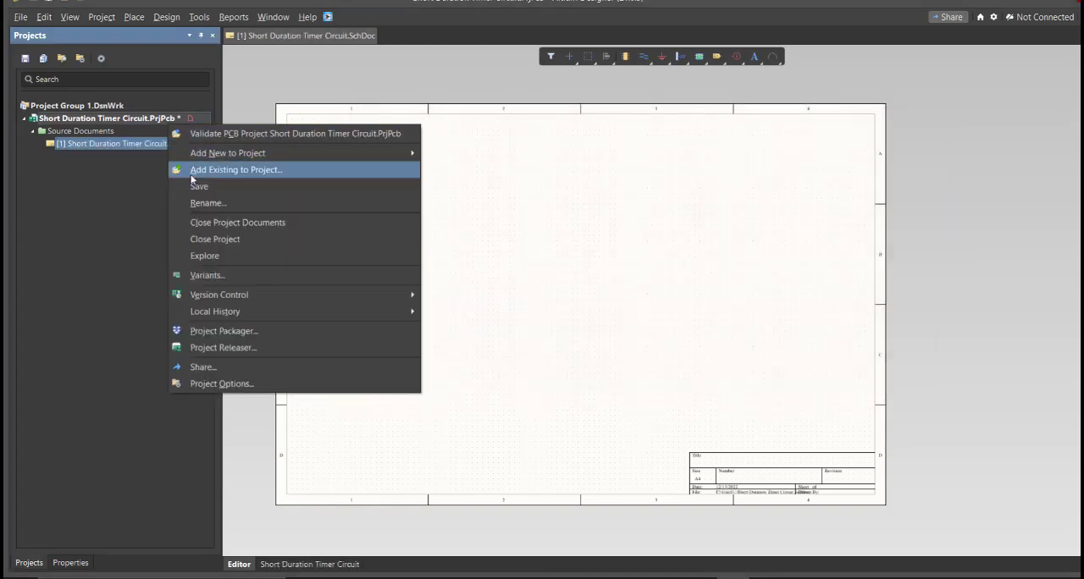
left_click(191, 186)
Step: Add a new schematic library to the project and save it as Short Duration Timer Circuit
left_click(20, 17)
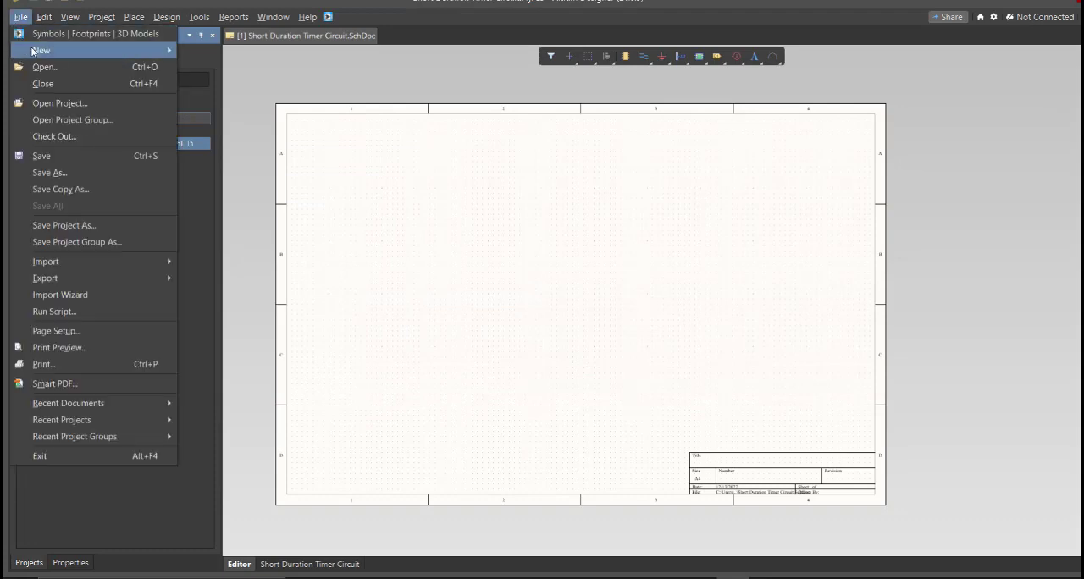
mouse_move(136, 50)
mouse_move(254, 188)
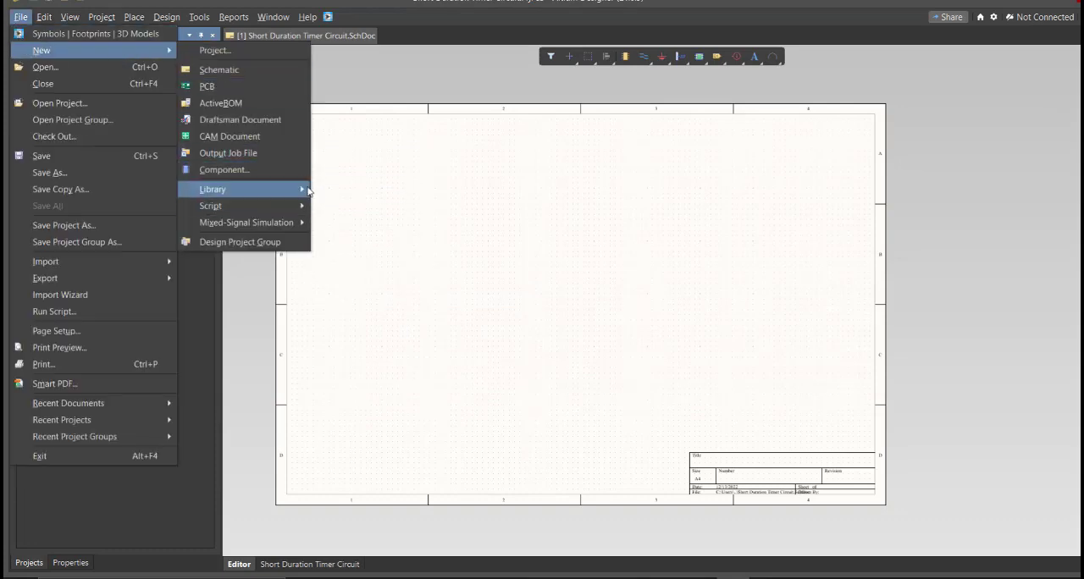
left_click(383, 206)
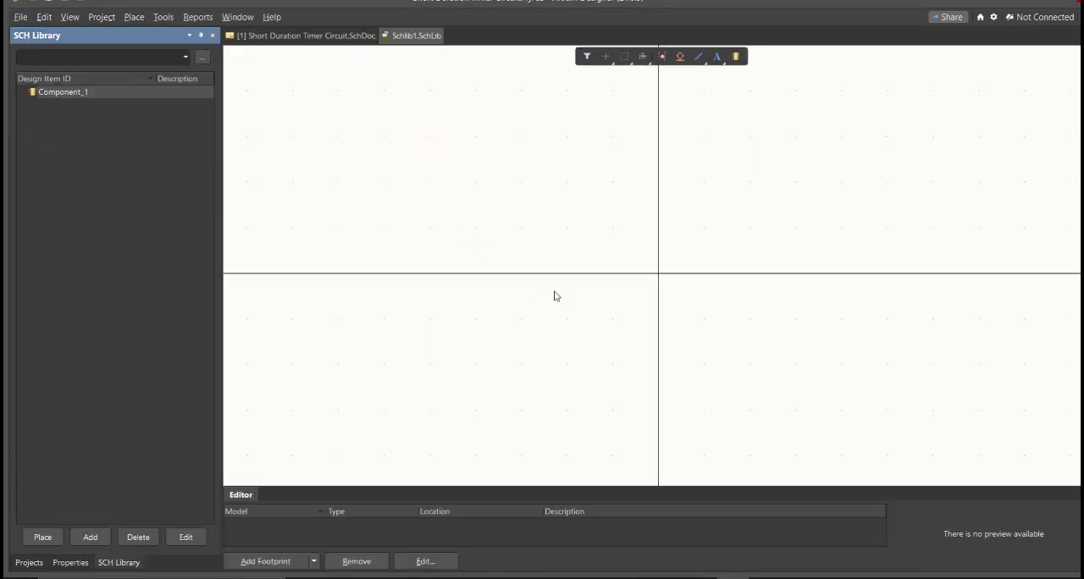
key("ctrl+s")
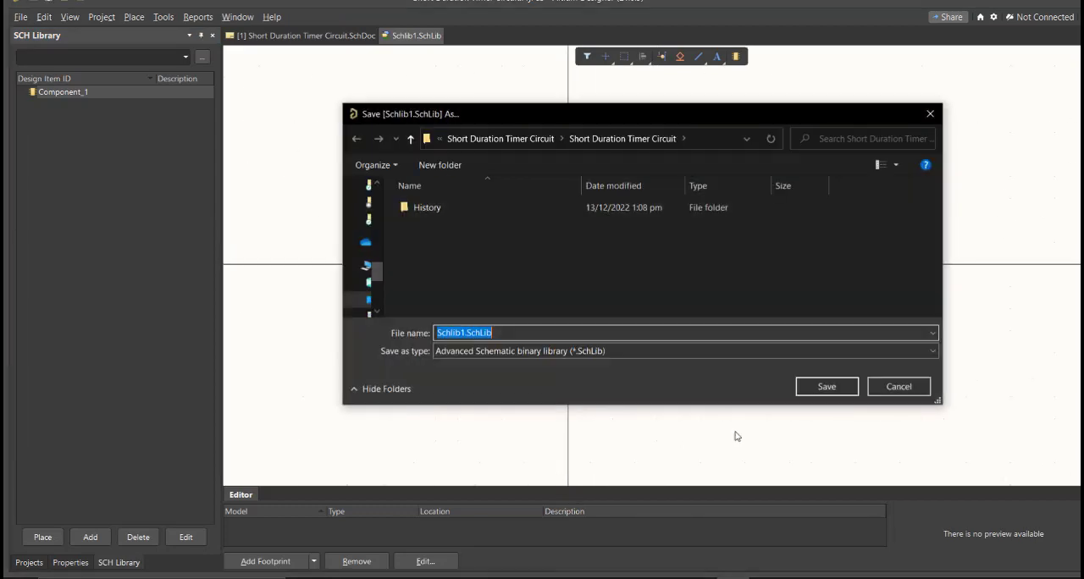
type("Short Duration Timer Circuit")
key("Return")
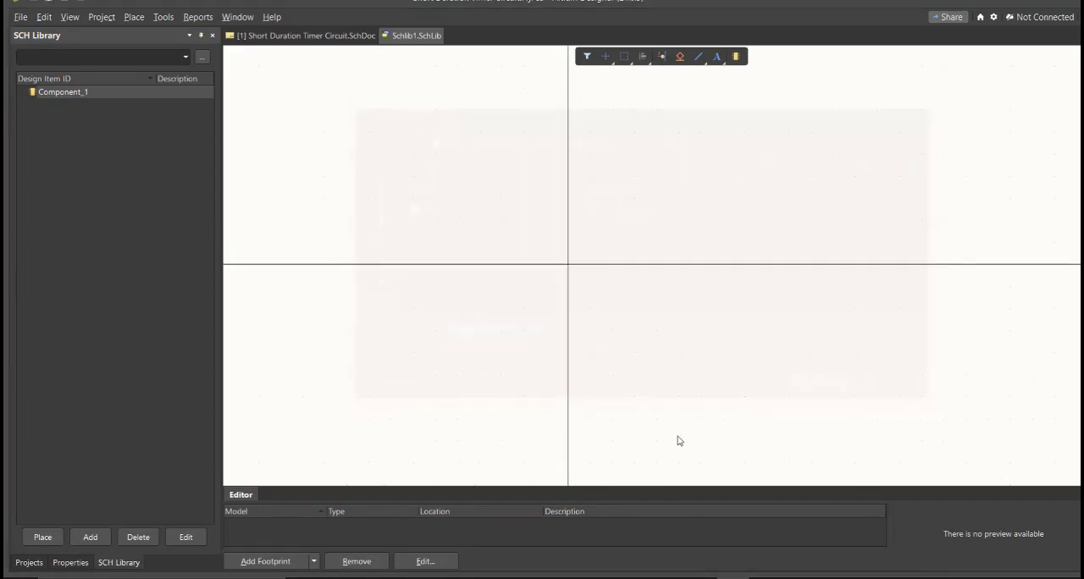
left_click_drag(543, 513, 431, 513)
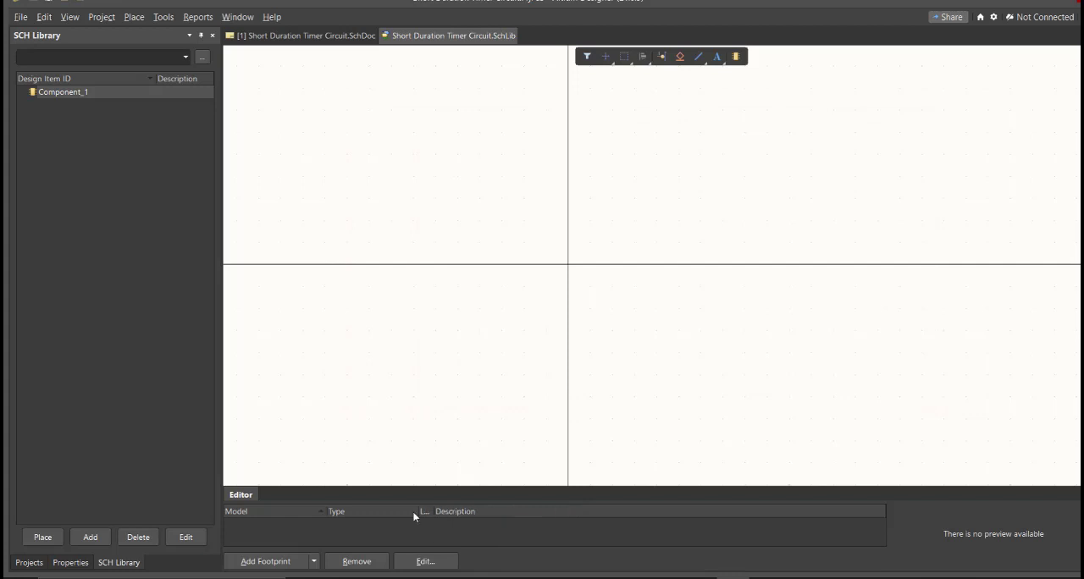
Step: Add a new PCB library to the project and save it as Short Duration Timer Circuit
left_click(29, 562)
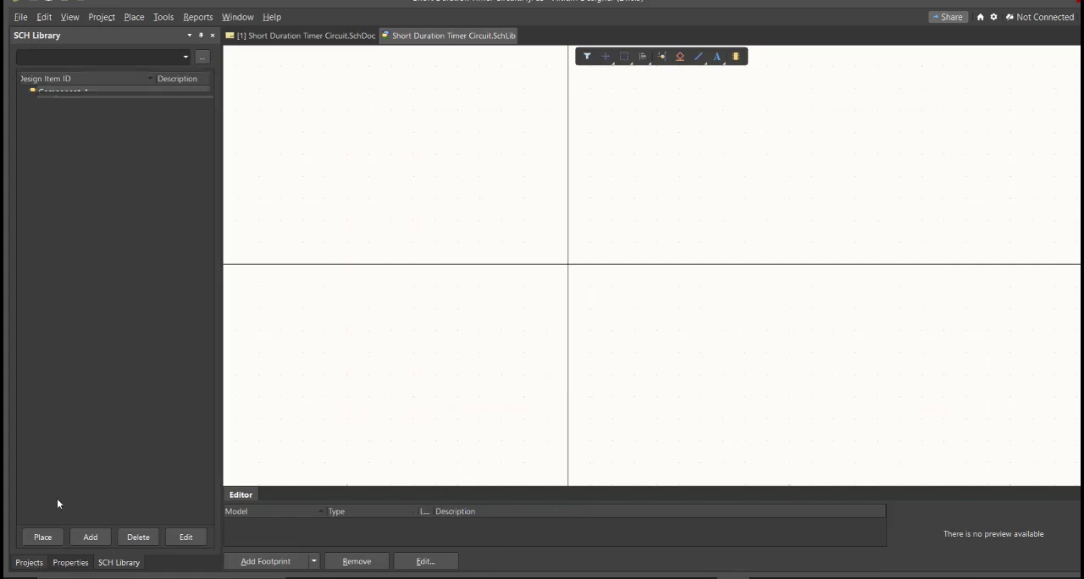
left_click(20, 17)
mouse_move(168, 50)
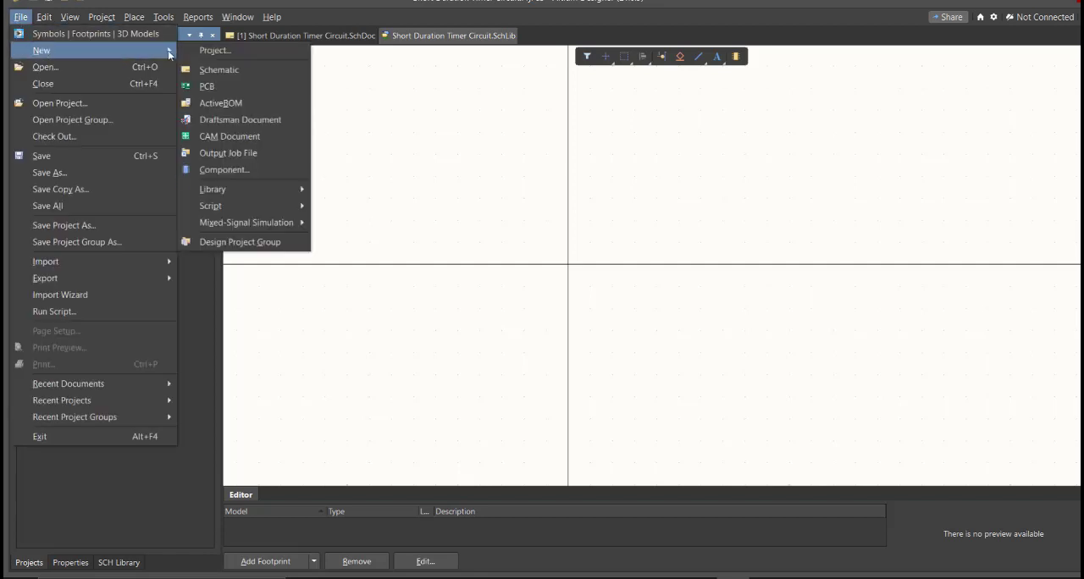
mouse_move(263, 184)
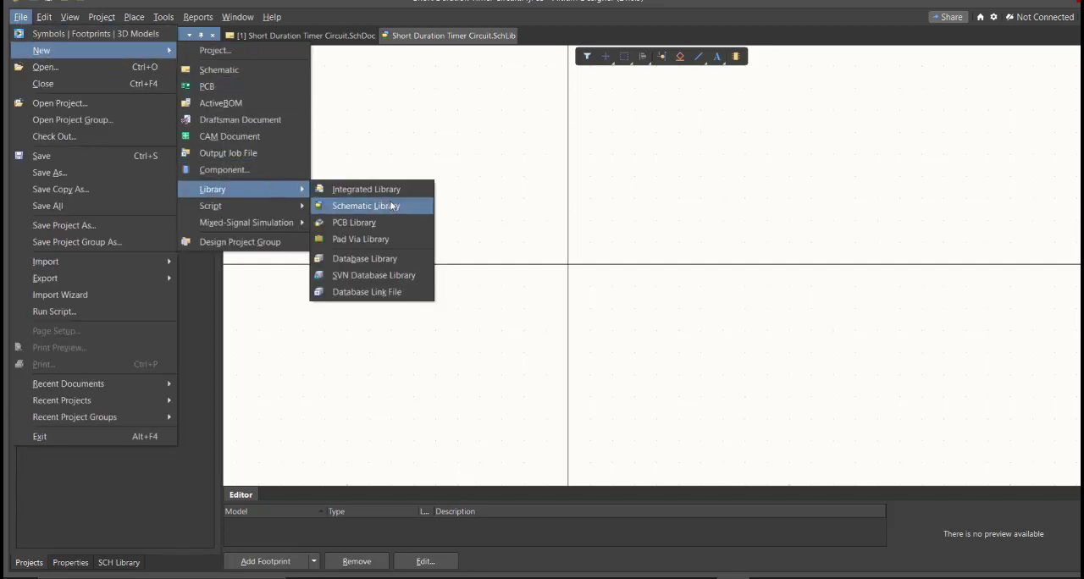
left_click(397, 223)
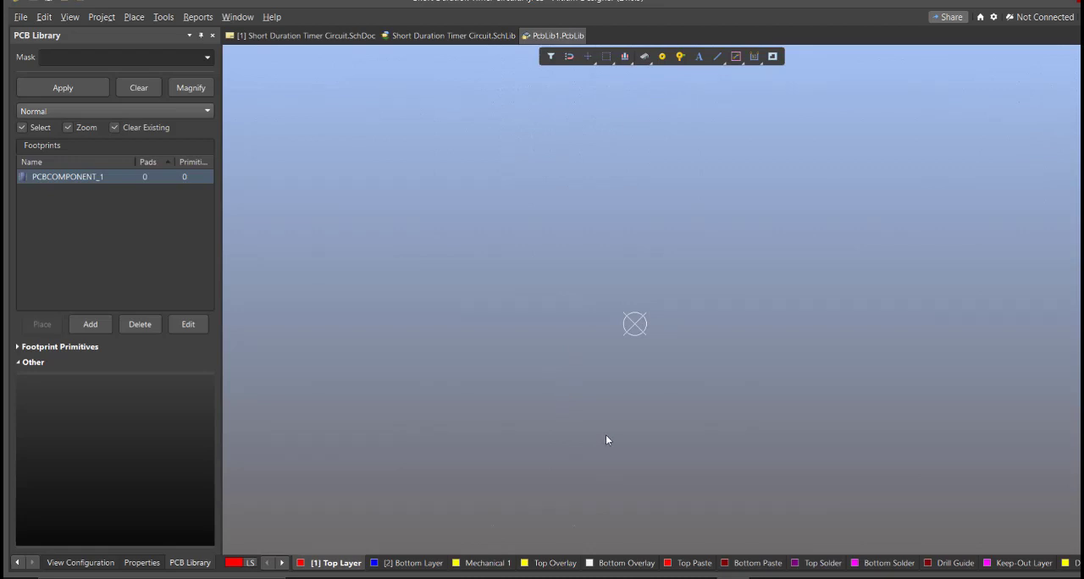
key("ctrl+s")
type("Short Duration Timer Circuit")
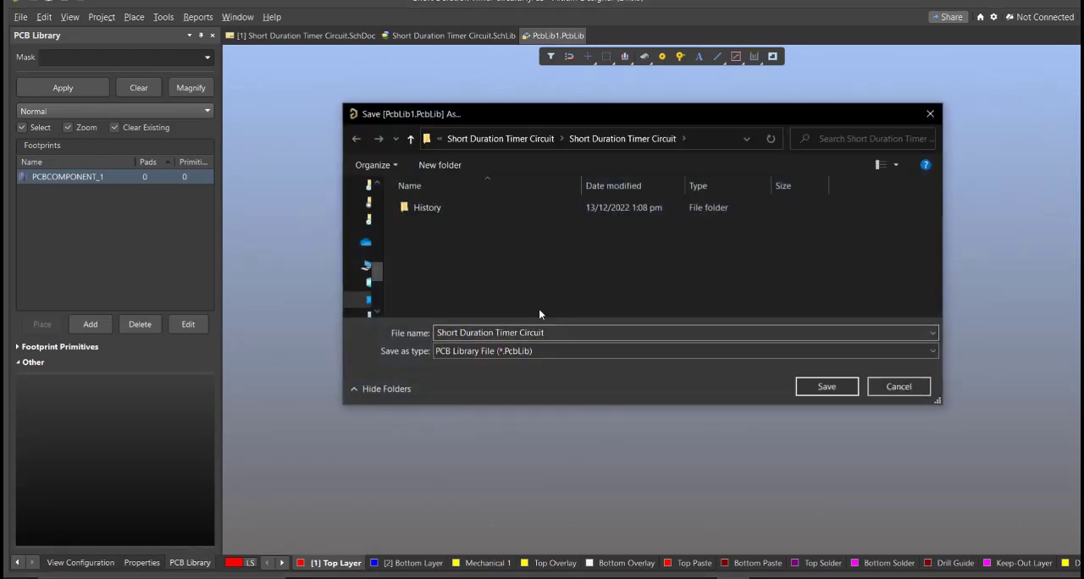
left_click(811, 386)
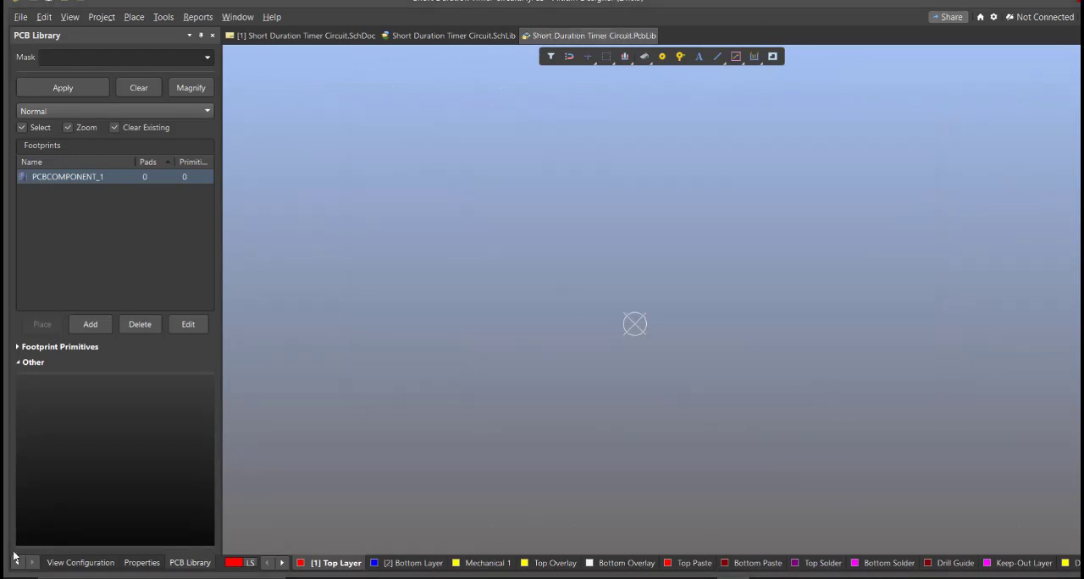
Step: Show the project's documents, return to the schematic sheet and open the Altium Library Loader
left_click(18, 562)
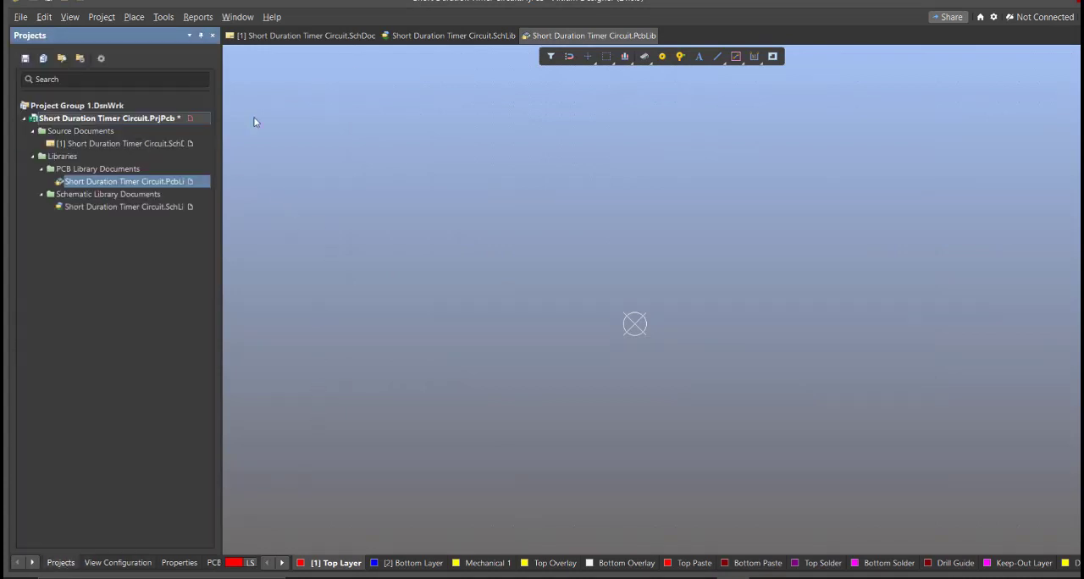
left_click(343, 37)
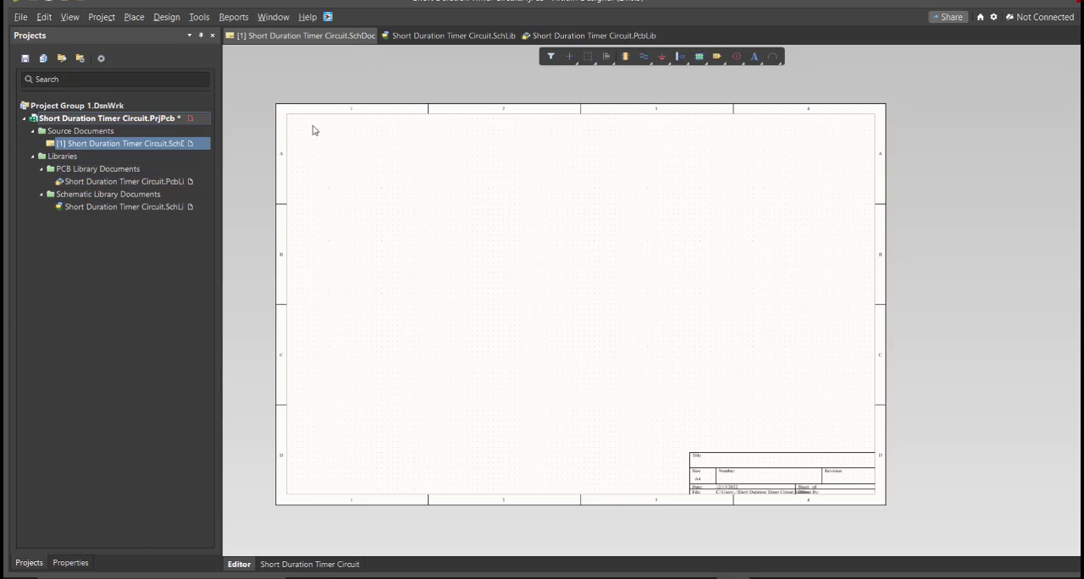
left_click(328, 17)
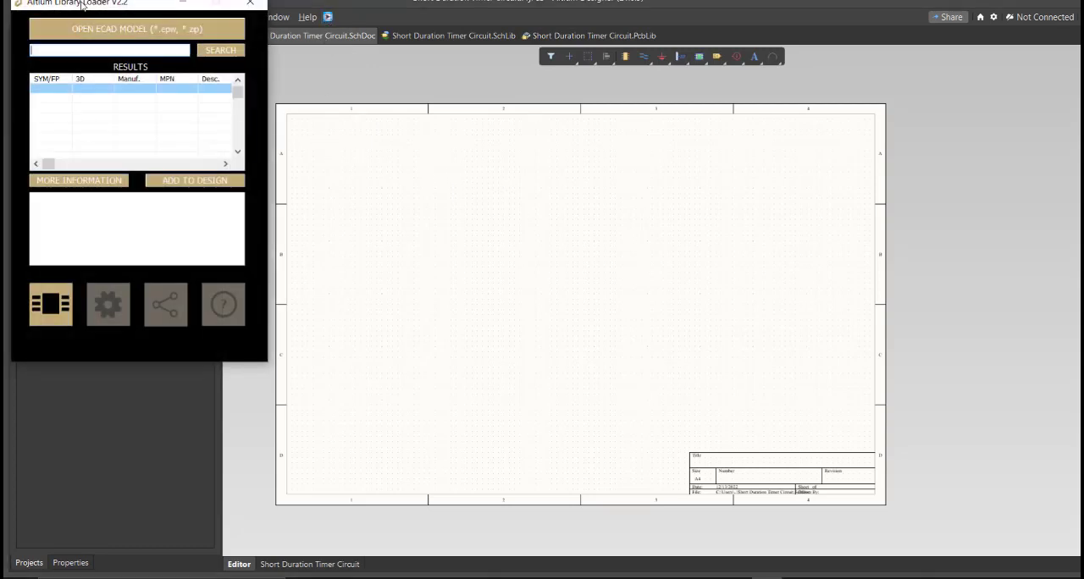
left_click_drag(83, 6, 360, 129)
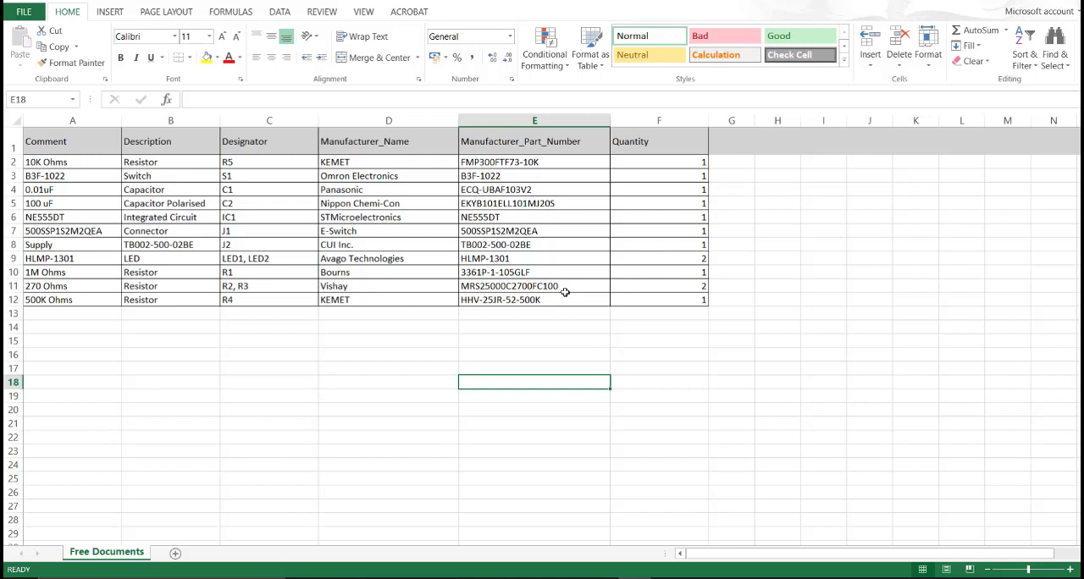
Step: In the Excel parts list, copy the manufacturer part number FMP300FTF73-10K of the 10K Ohms resistor R5
left_click_drag(546, 142, 542, 301)
left_click(527, 174)
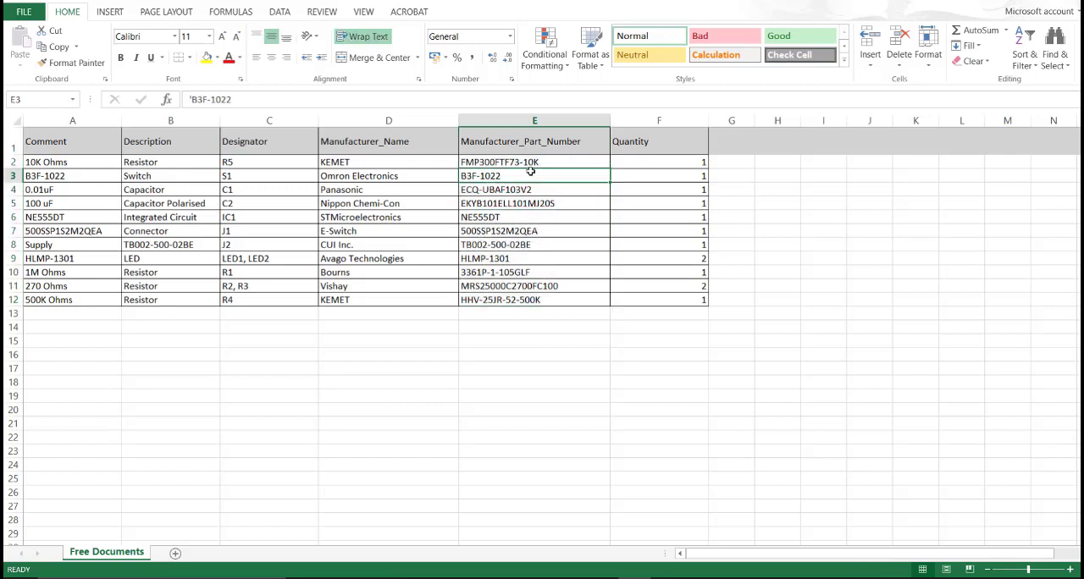
left_click(551, 161)
double_click(551, 161)
left_click_drag(546, 161, 463, 161)
key("ctrl+c")
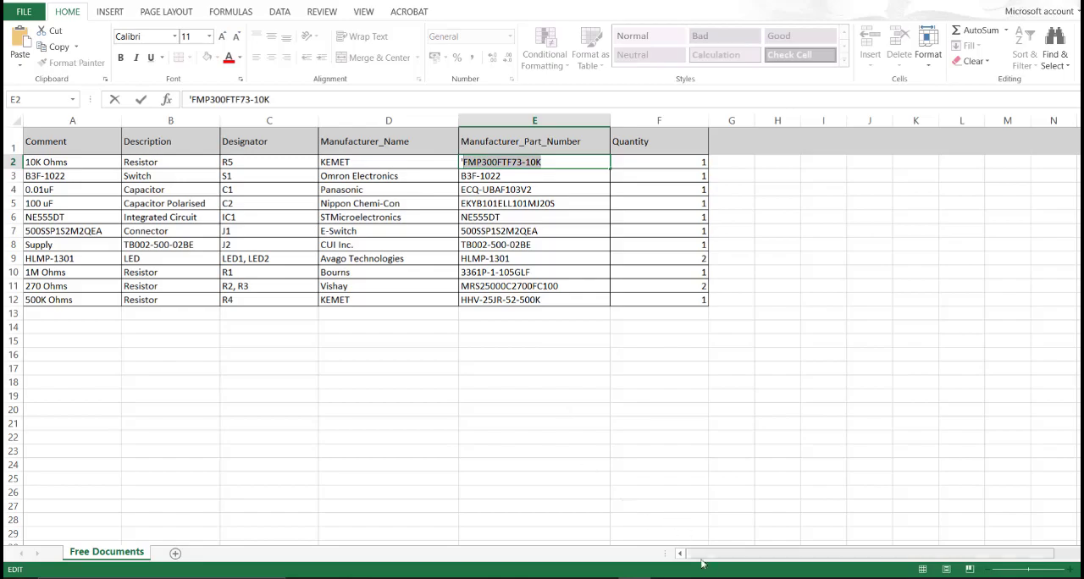
Step: Switch back to Altium Designer and reopen the Library Loader over the schematic sheet
left_click(718, 576)
right_click_drag(521, 340, 492, 325)
scroll(491, 325, "down", 2, "ctrl")
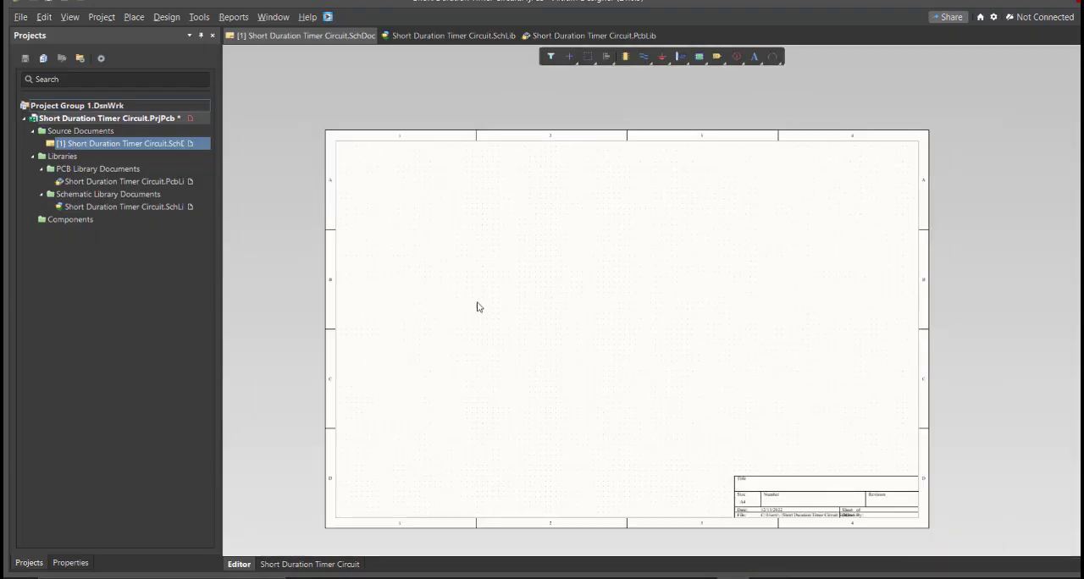
left_click(327, 19)
left_click_drag(159, 19, 472, 181)
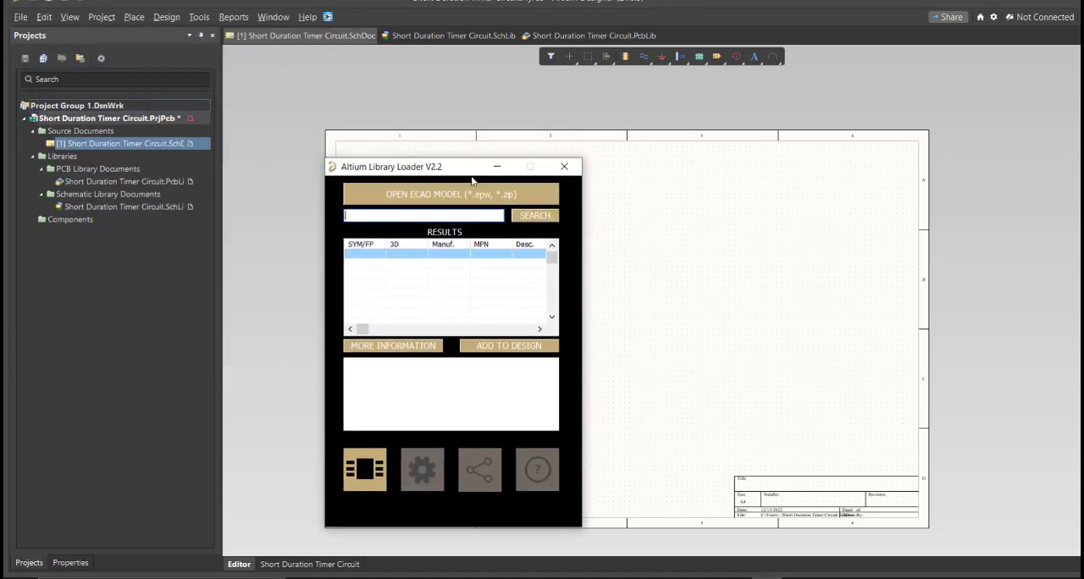
Step: Search the Library Loader for FMP300FTF73-10K, add the KEMET resistor to the schematic and close the loader
left_click(420, 215)
key("ctrl+v")
left_click(521, 218)
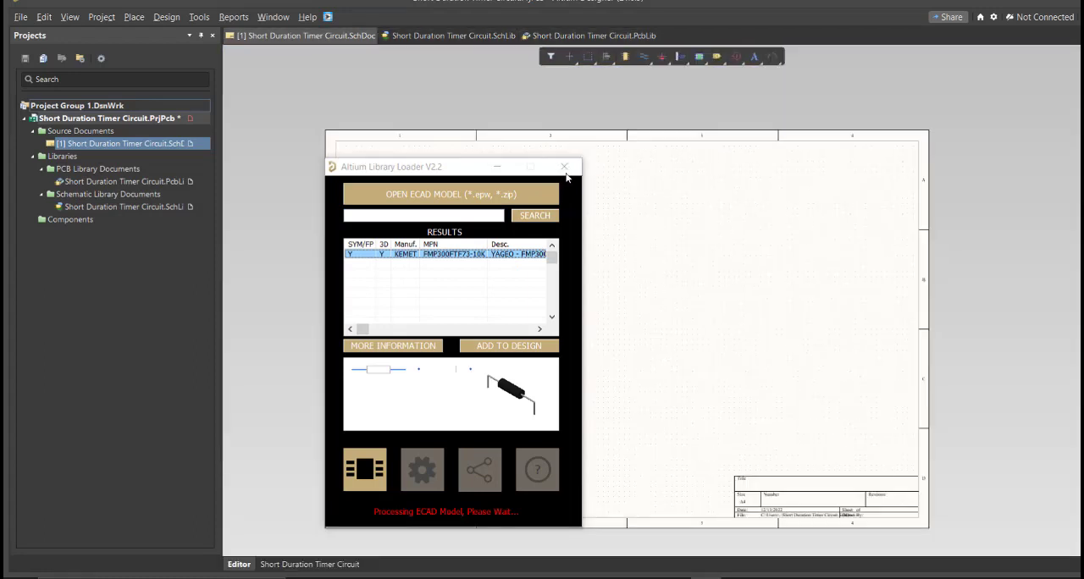
left_click(645, 335)
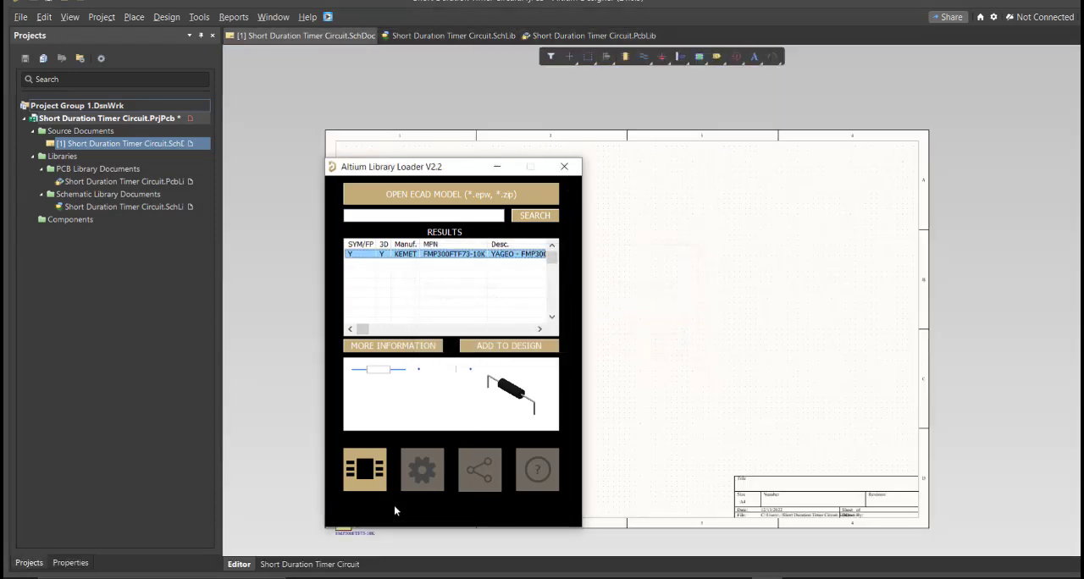
left_click(564, 166)
scroll(355, 492, "up", 3, "ctrl")
scroll(356, 492, "up", 1, "ctrl")
right_click_drag(340, 526, 456, 390)
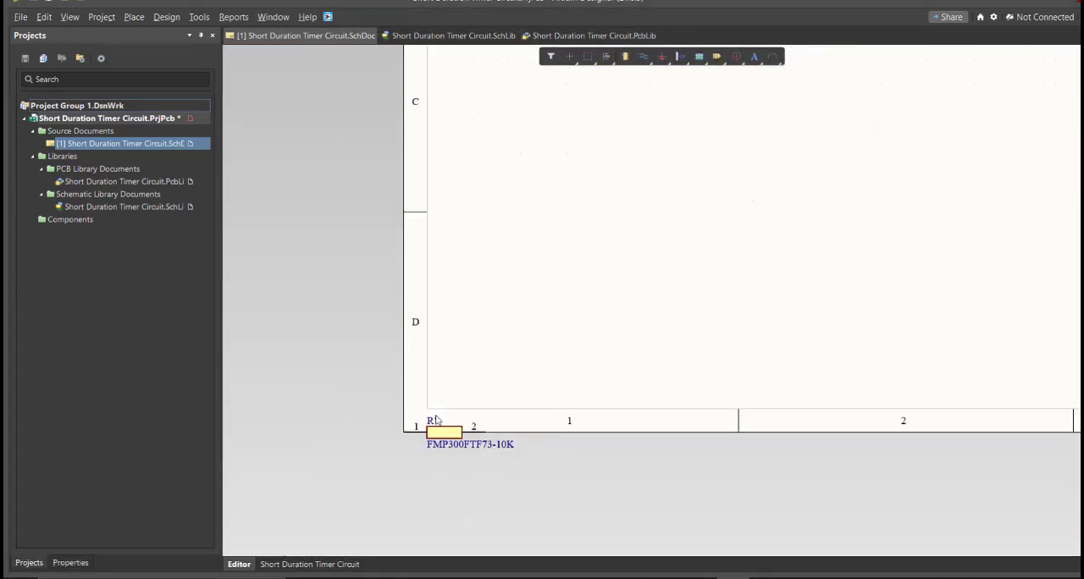
Step: Switch to the schematic library and open the FMP300FTF73-10K resistor's symbol with its properties
left_click_drag(430, 436, 428, 92)
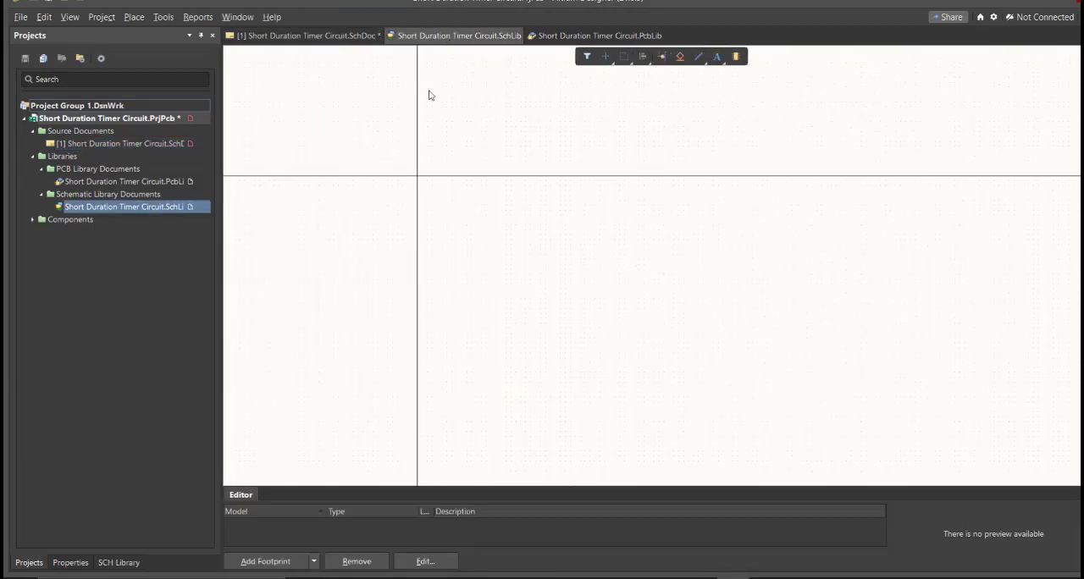
left_click(127, 563)
double_click(88, 93)
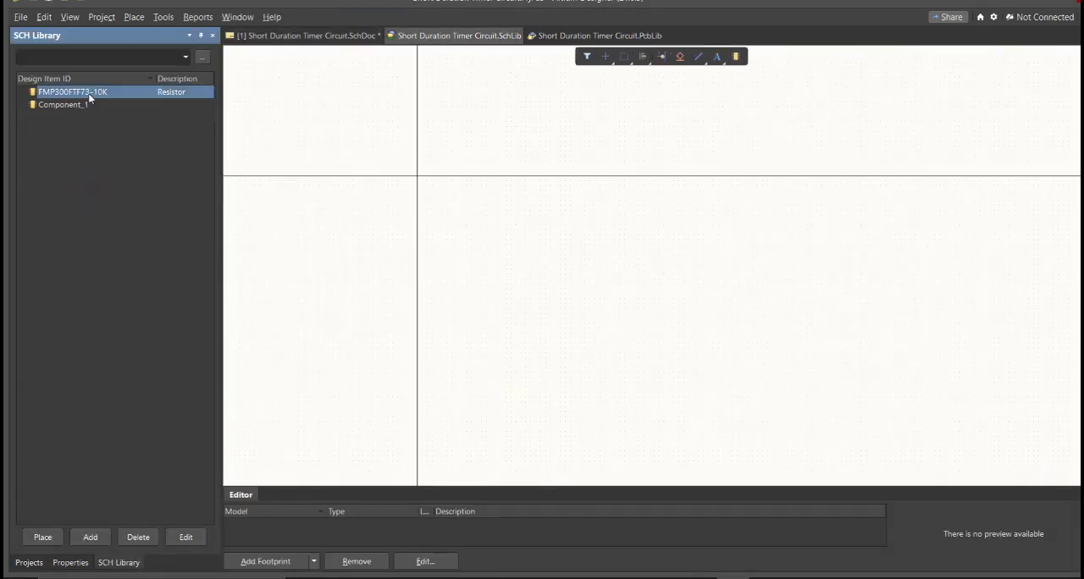
mouse_move(556, 330)
right_mouse_down()
mouse_move(493, 283)
mouse_move(571, 316)
right_mouse_up()
scroll(573, 314, "down", 4, "ctrl")
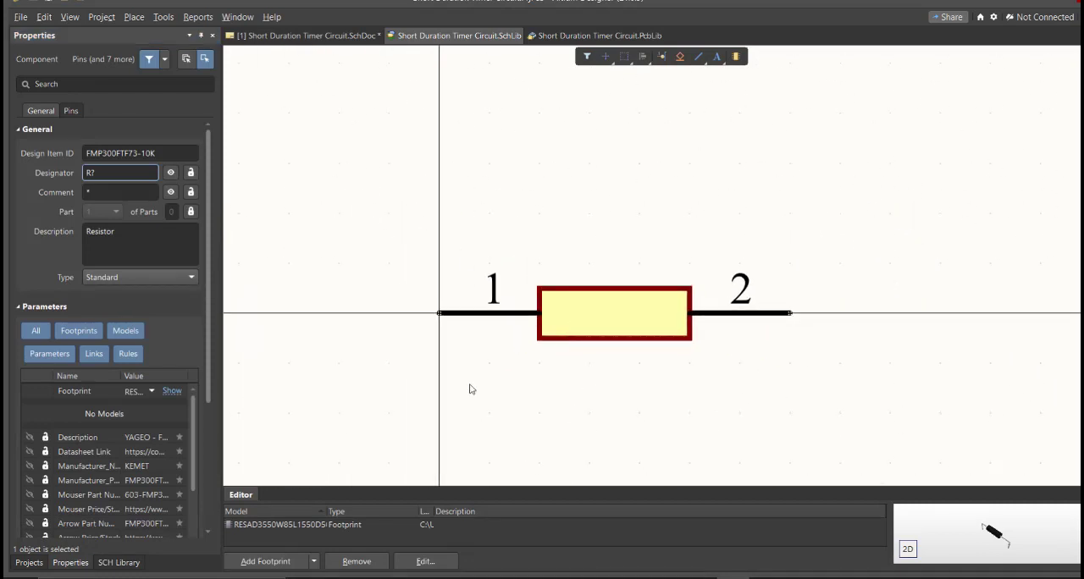
Step: Set the resistor's comment to 10K Ohms and save the schematic library
left_click(105, 193)
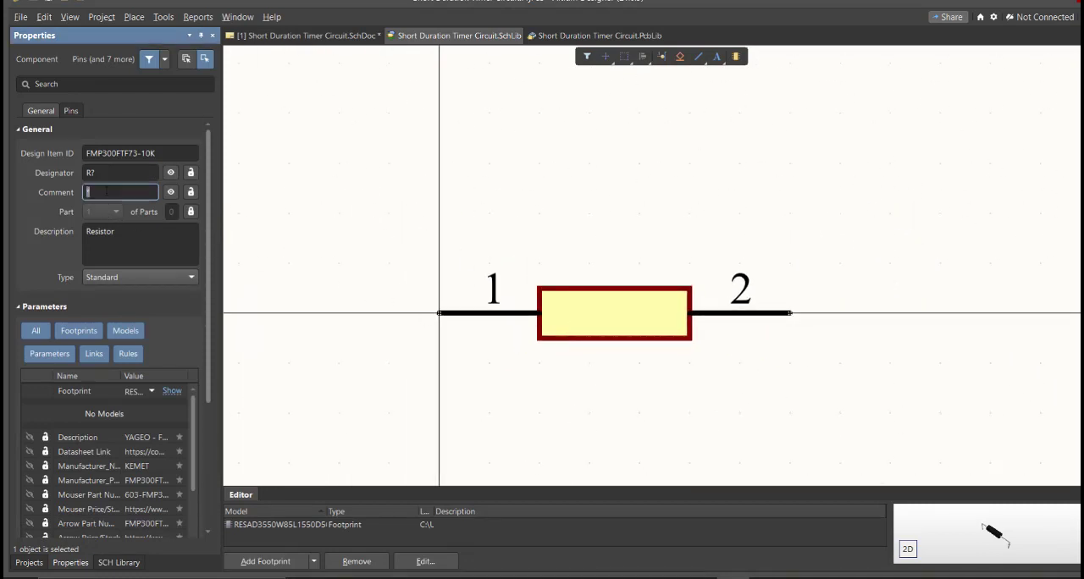
type("10K Ohms")
key("Return")
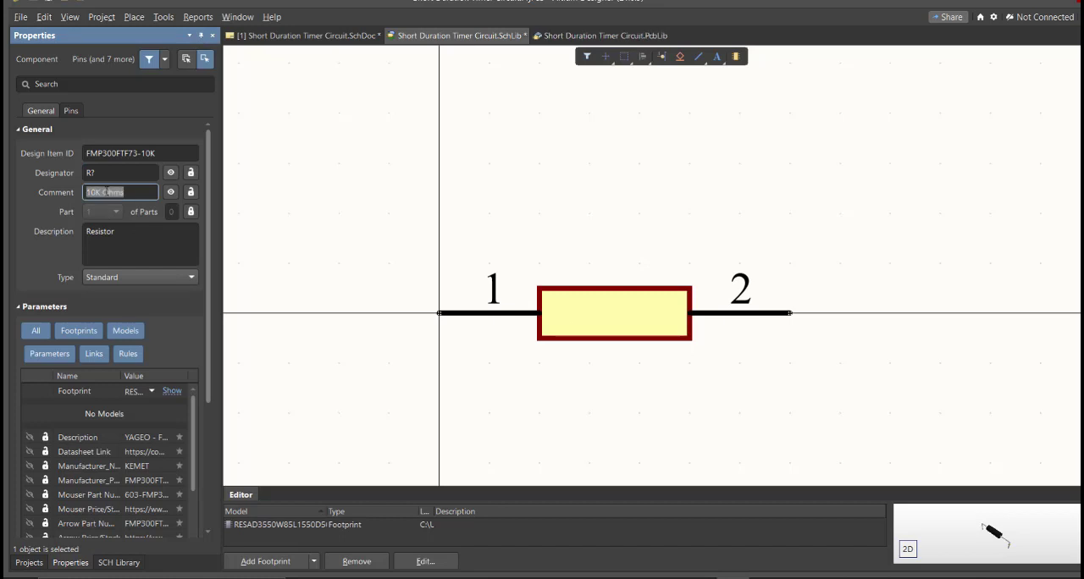
scroll(368, 199, "down", 2, "ctrl")
right_click_drag(413, 284, 394, 244)
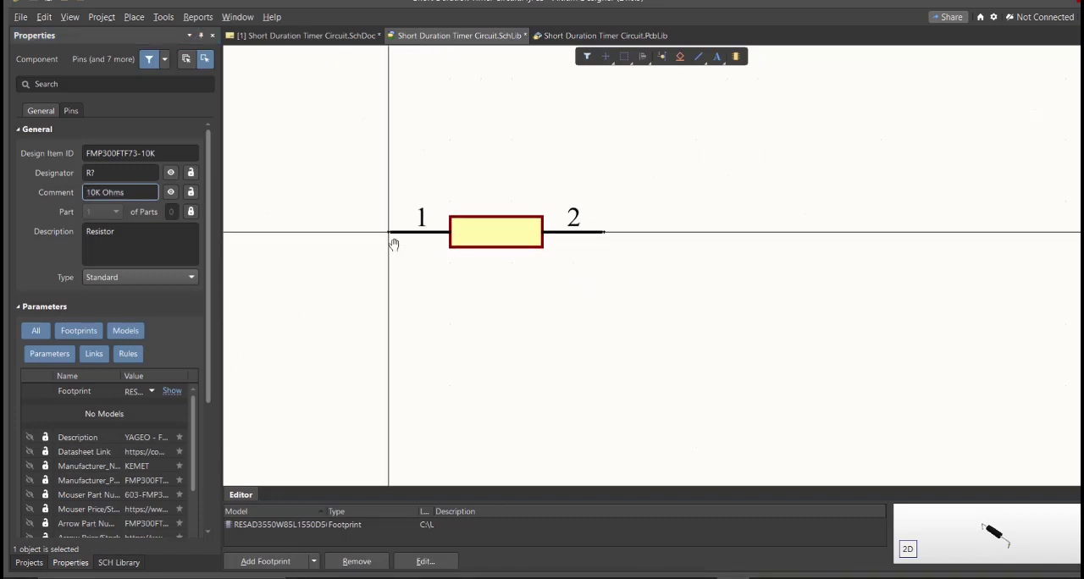
key("ctrl+s")
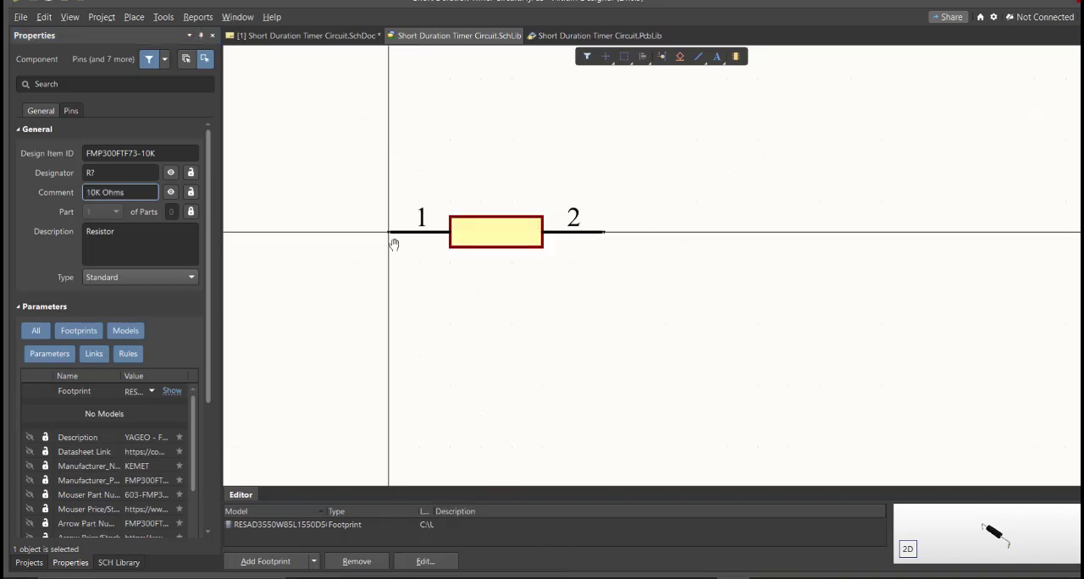
Step: Save the Short Duration Timer Circuit project
left_click(29, 562)
right_click(159, 118)
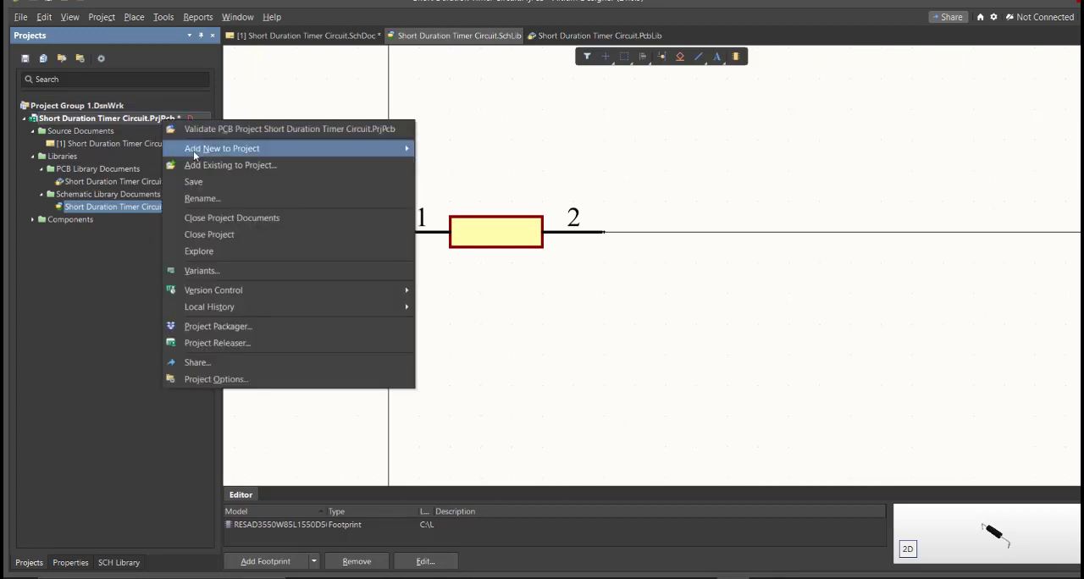
left_click(215, 183)
Step: Place the edited FMP300FTF73-10K resistor from the schematic library onto the sheet, beside the existing resistor
left_click(127, 563)
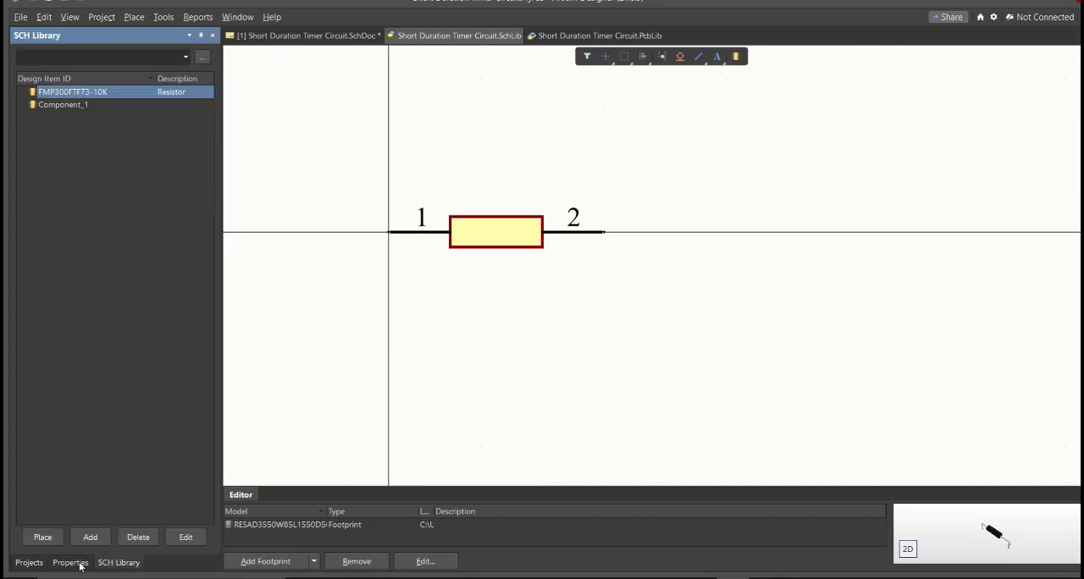
left_click(42, 537)
scroll(660, 285, "up", 2, "ctrl")
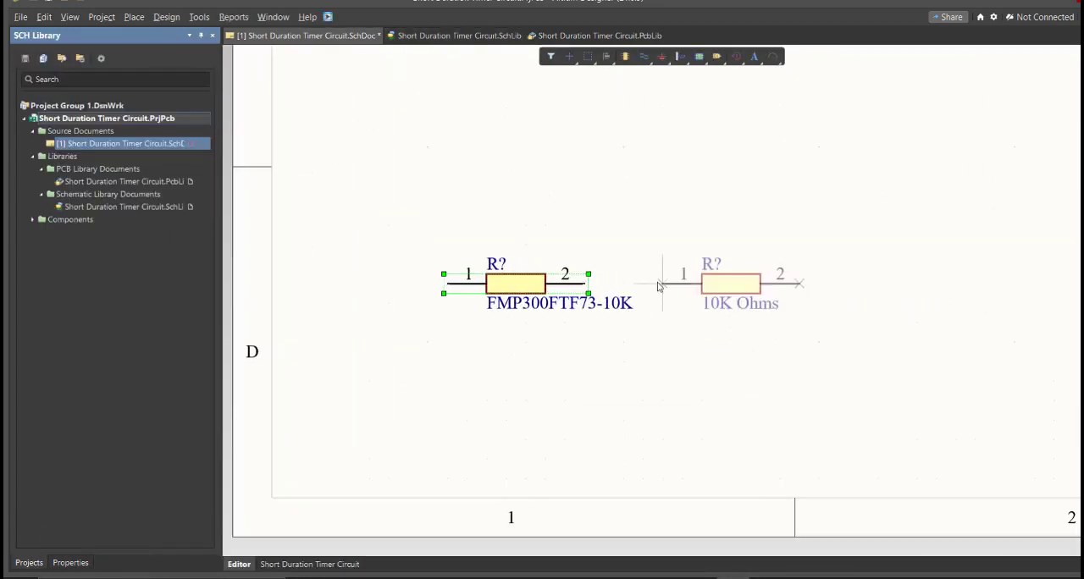
left_click(720, 285)
key("Escape")
scroll(682, 392, "down", 2, "ctrl")
left_click(682, 392)
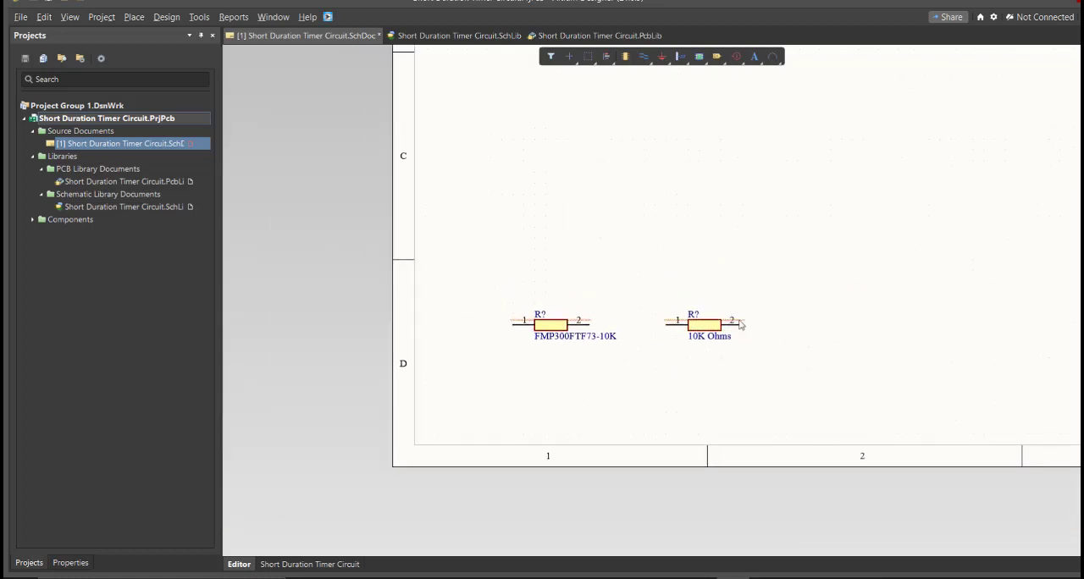
Step: Compare the comment labels of the two resistors placed on the schematic sheet
scroll(695, 320, "up", 3, "ctrl")
left_click_drag(589, 249, 427, 343)
left_click_drag(1003, 264, 817, 416)
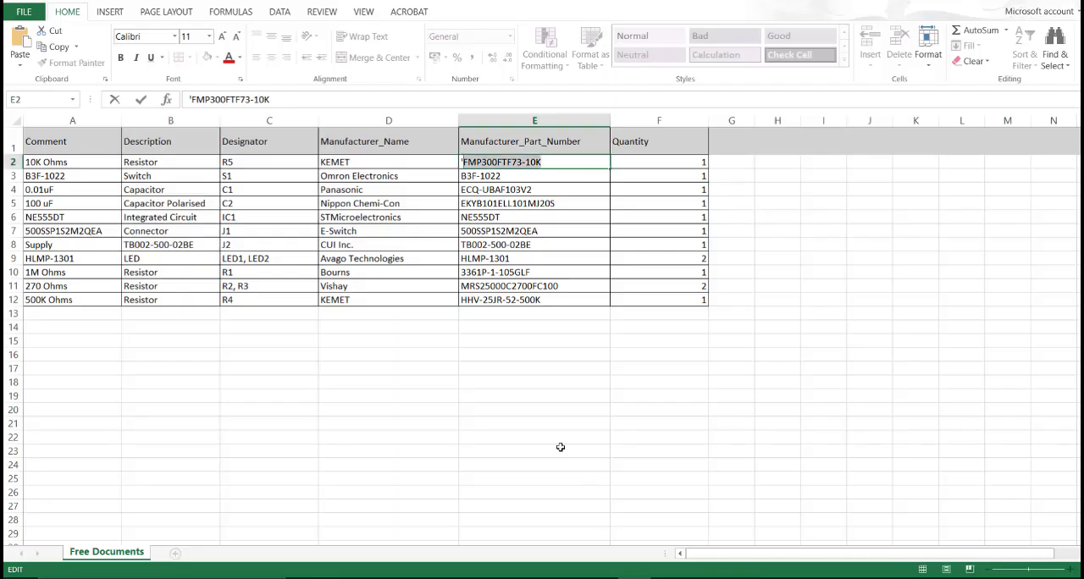
left_click(388, 327)
left_click_drag(75, 162, 694, 310)
left_click(531, 228)
left_click_drag(516, 161, 514, 296)
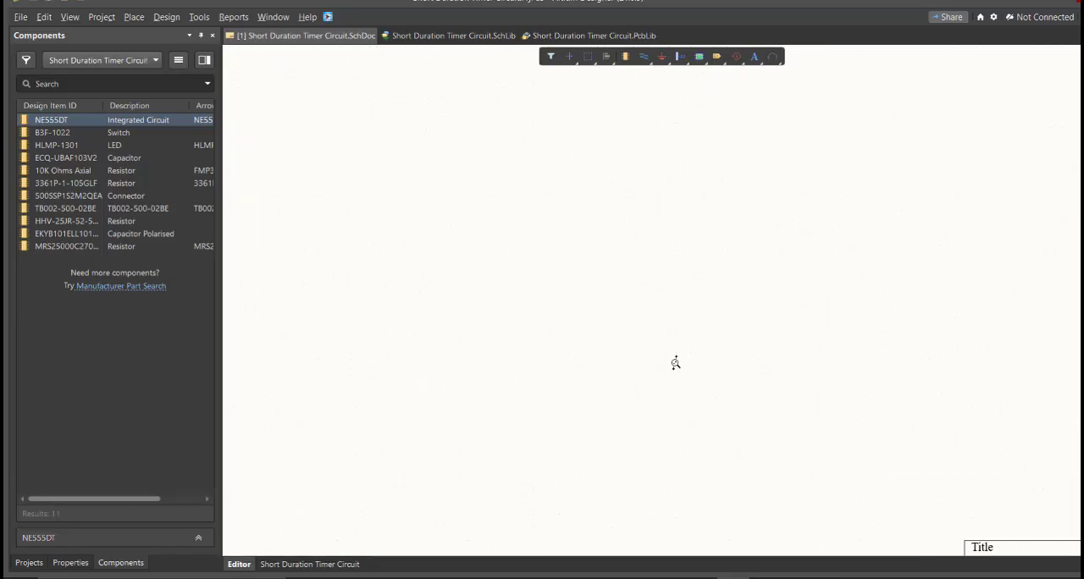
scroll(675, 364, "down", 7, "ctrl")
scroll(624, 334, "up", 1, "ctrl")
right_click_drag(679, 335, 588, 333)
scroll(621, 322, "up", 3, "ctrl")
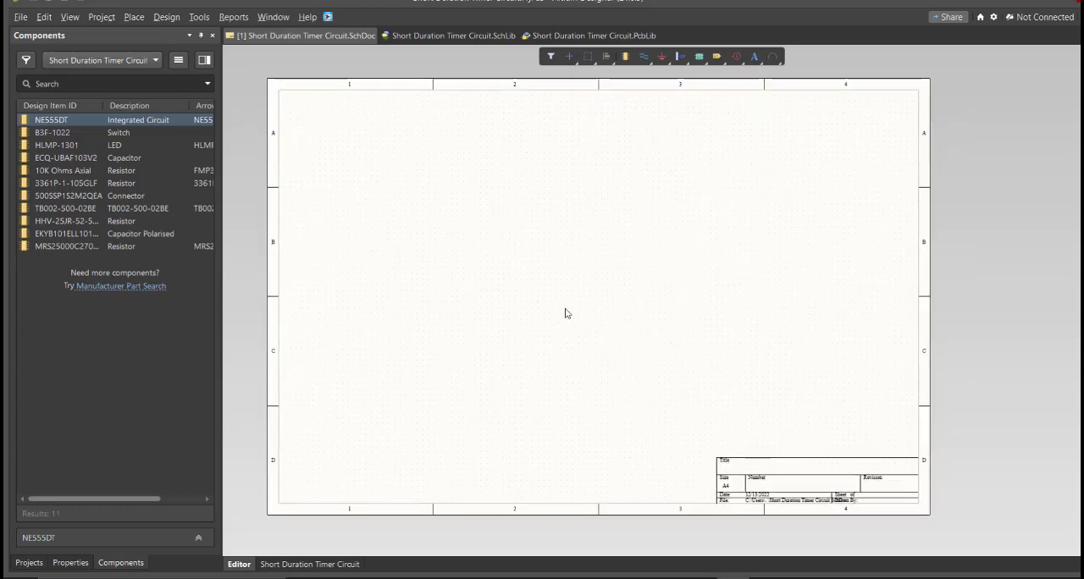
Step: Go through the component symbols in the schematic library one by one, from TB002-500-02BE to 10K Ohms Axial
left_click(408, 36)
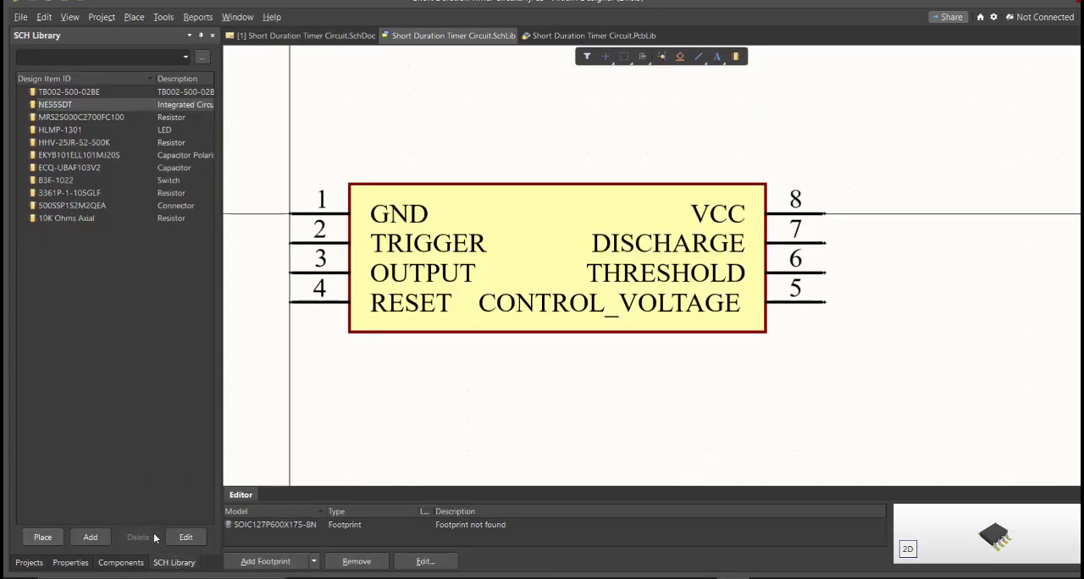
left_click(121, 91)
key("Down")
key("Down")
key("Down")
key("Down")
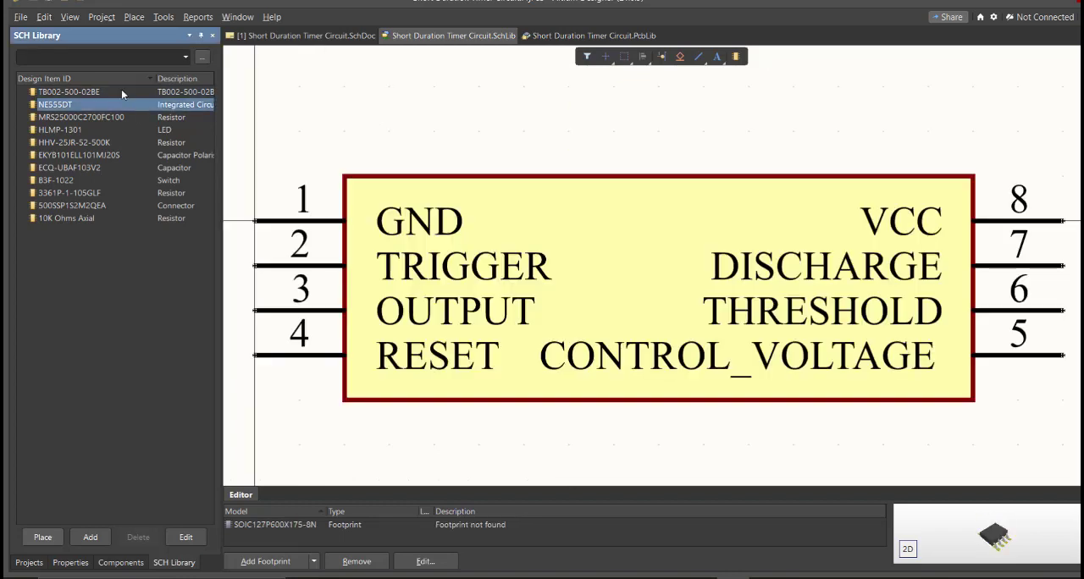
key("Down")
key("Down")
key("Down")
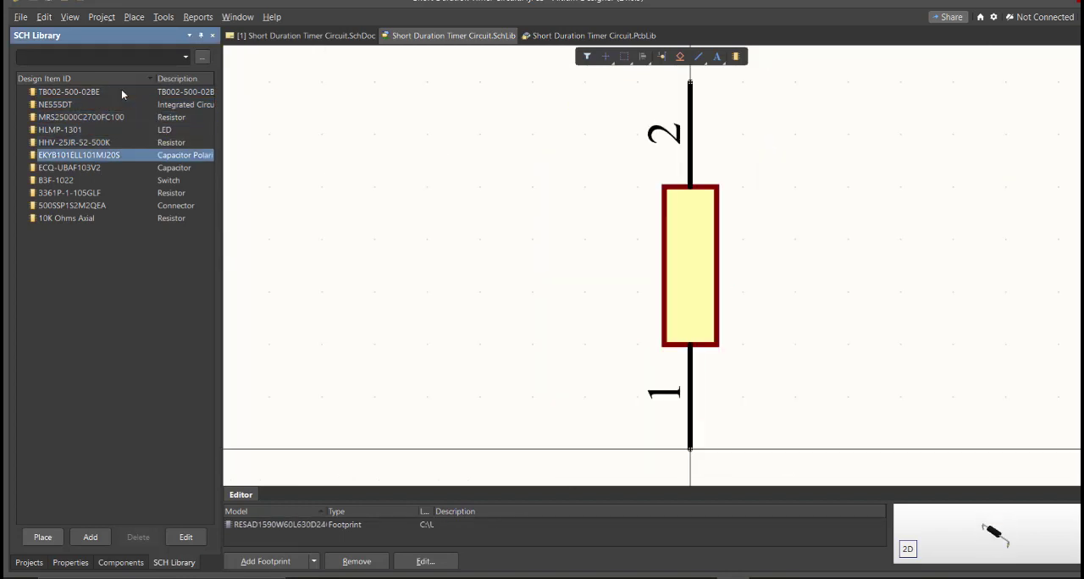
key("Down")
key("Down")
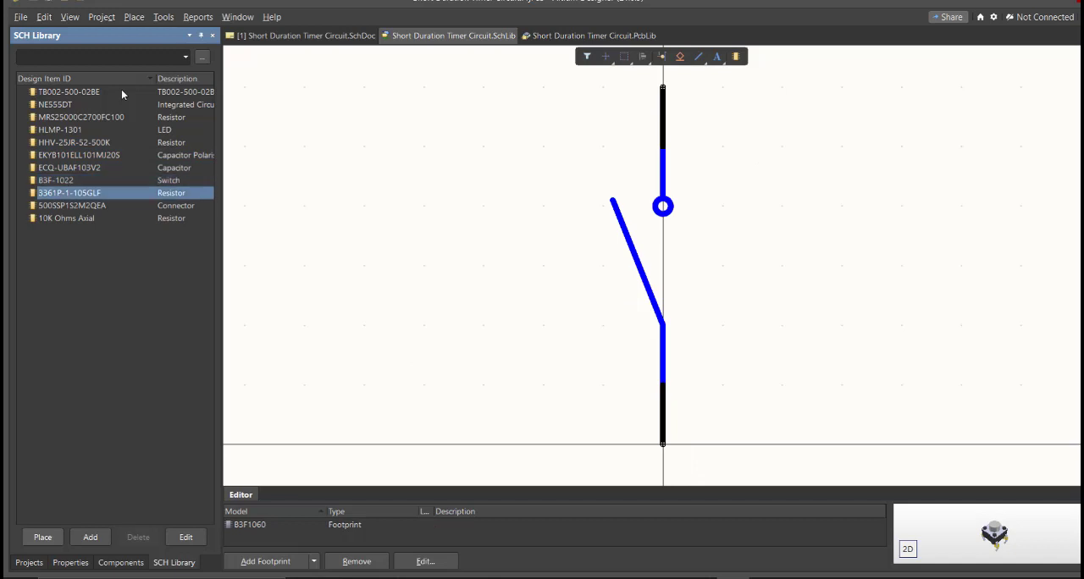
key("Down")
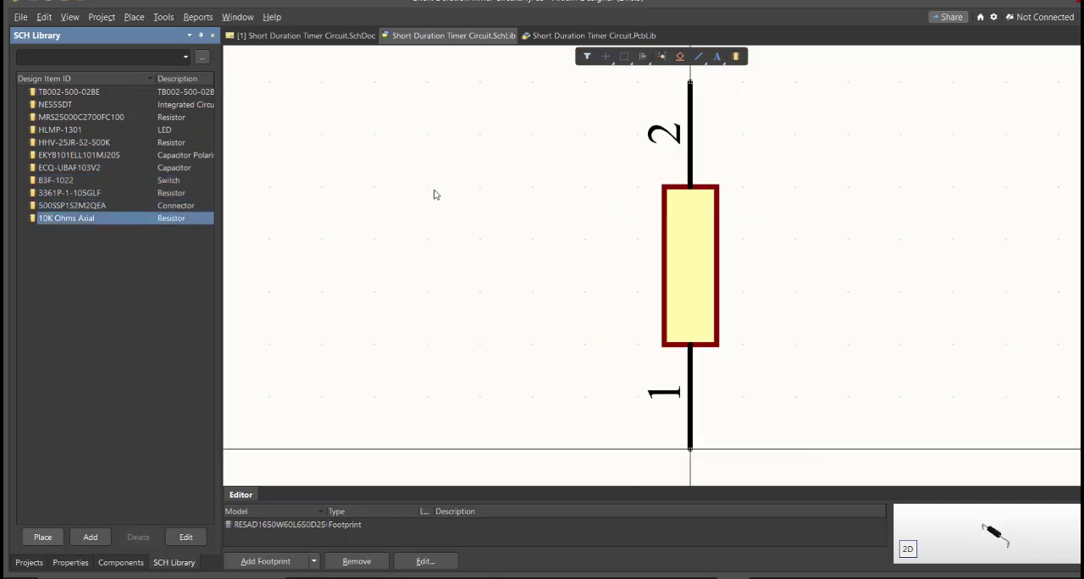
Step: Return to the schematic sheet and show the list of components available in the project's library
left_click(363, 37)
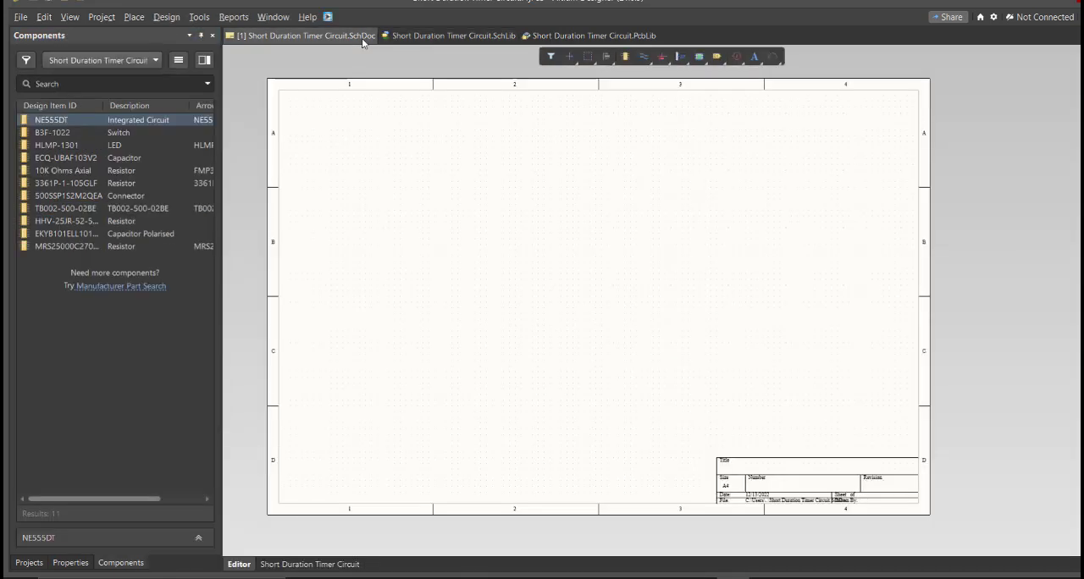
left_click(136, 566)
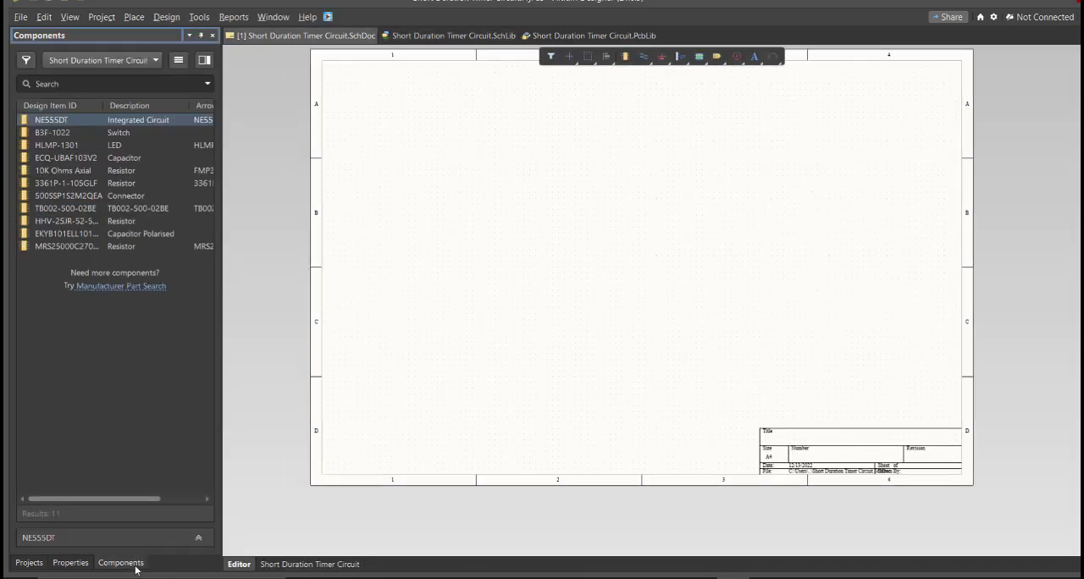
right_click_drag(327, 376, 323, 381)
right_click(324, 370)
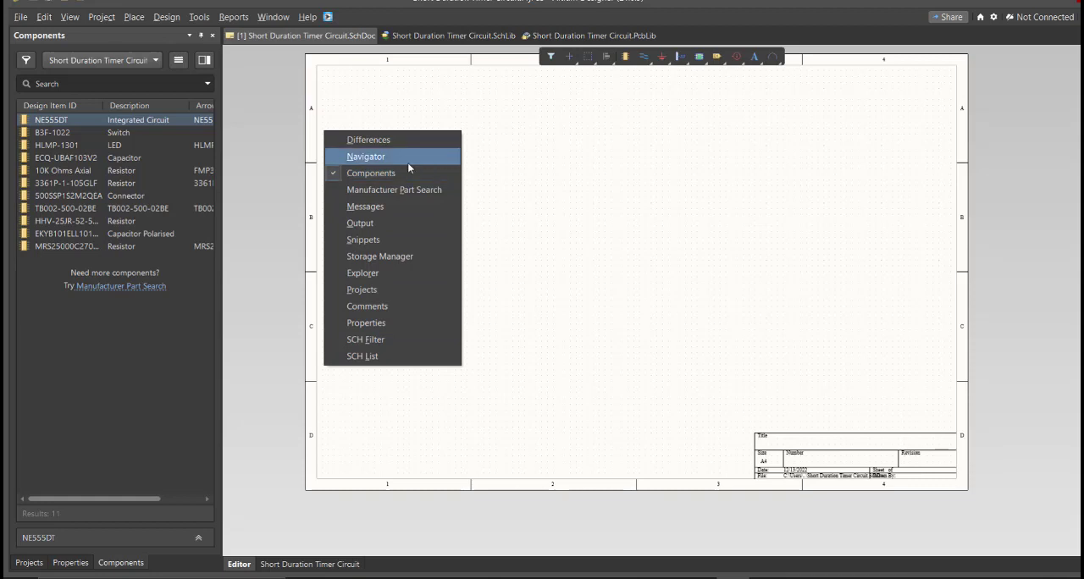
left_click(544, 154)
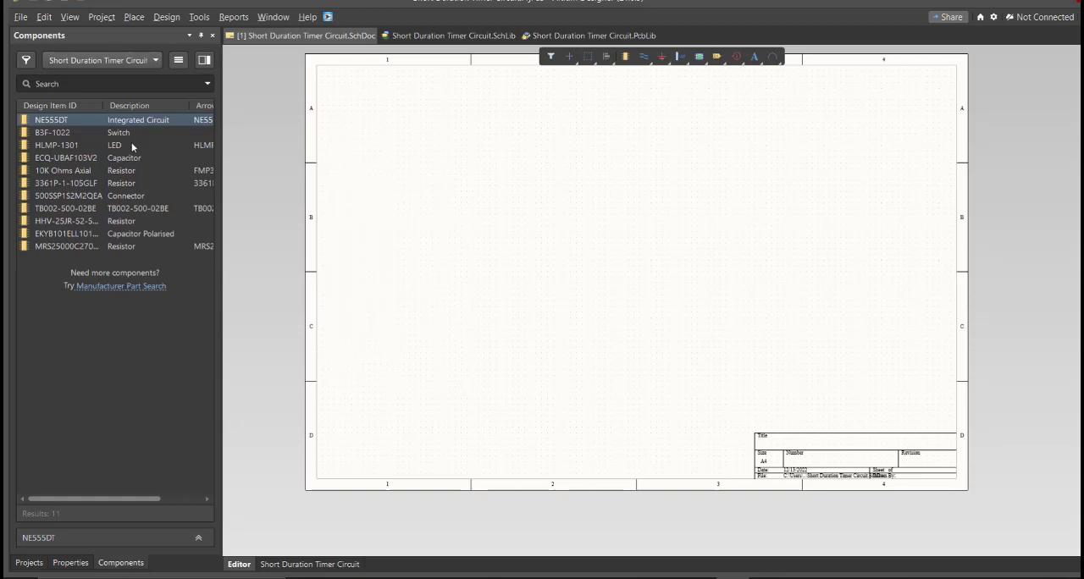
Step: Place the NE555DT, B3F-1022 switch, HLMP-1301 LED, ECQ-UBAF103V2 capacitor, 10K Ohms Axial resistor and 3361P-1-105GLF potentiometer on the schematic sheet
left_click_drag(91, 125, 542, 251)
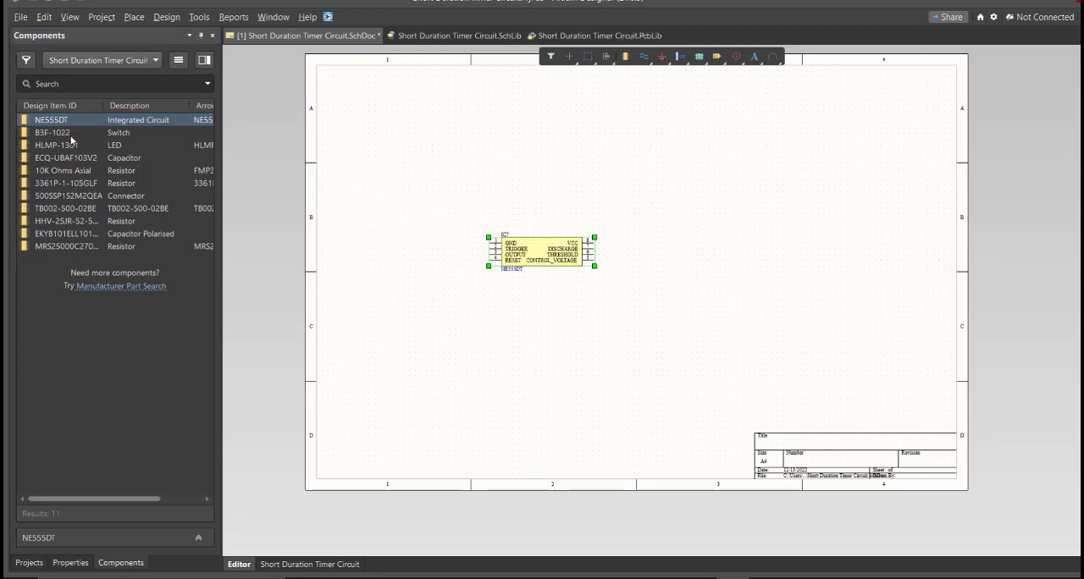
left_click_drag(68, 134, 373, 311)
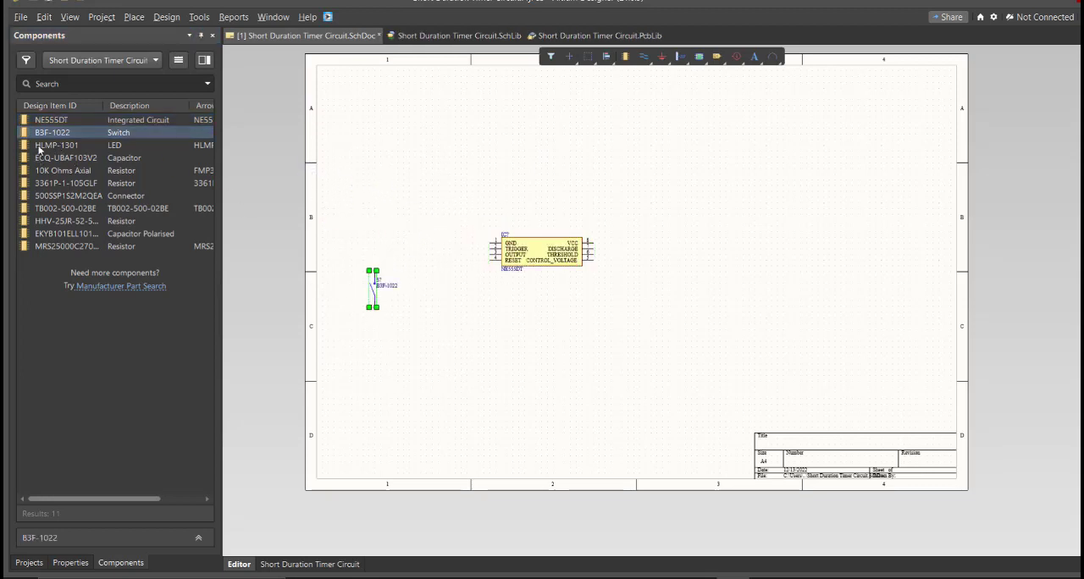
left_click_drag(42, 145, 441, 230)
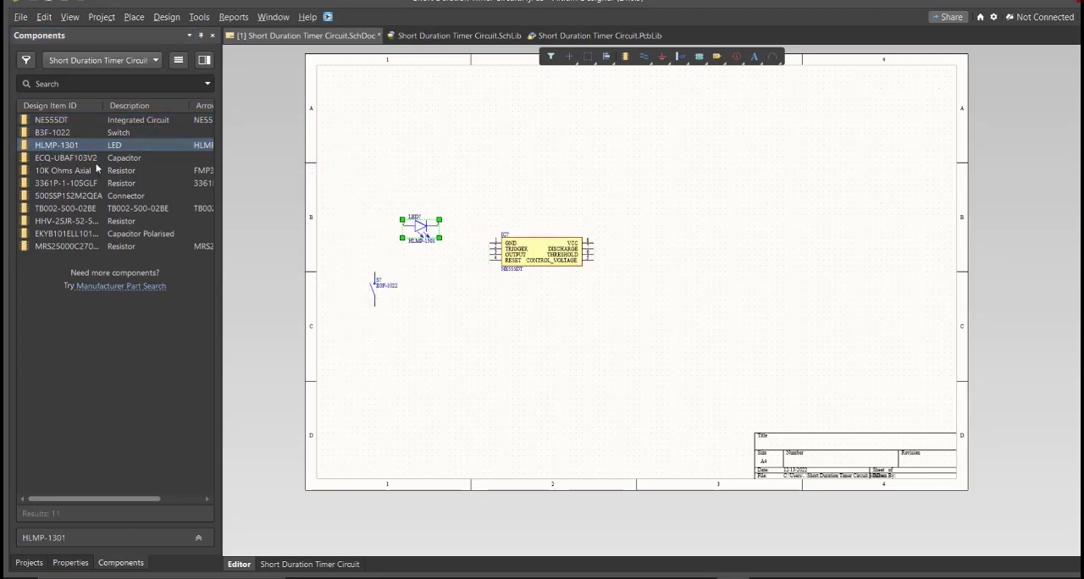
left_click_drag(66, 157, 584, 178)
left_click_drag(70, 190, 504, 328)
Step: Place the 500SSP1S2M2QEA and TB002-500-02BE connectors, the HHV-25JR-52-500K and MRS25000C2700FC100 resistors and the EKYB101ELL101MJ20S capacitor on the sheet
left_click(70, 205)
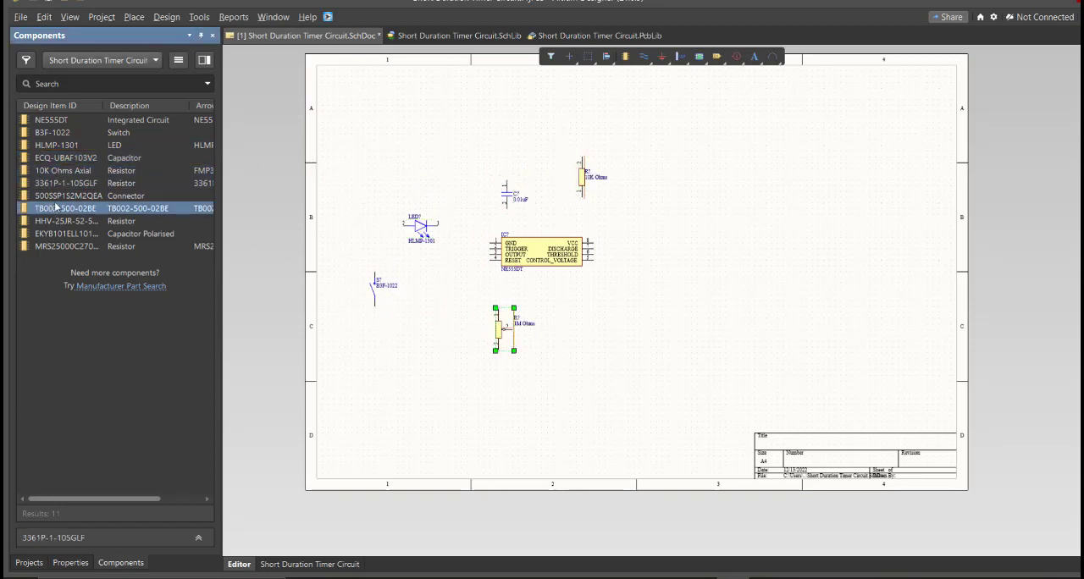
left_click_drag(67, 196, 461, 303)
left_click_drag(69, 221, 432, 354)
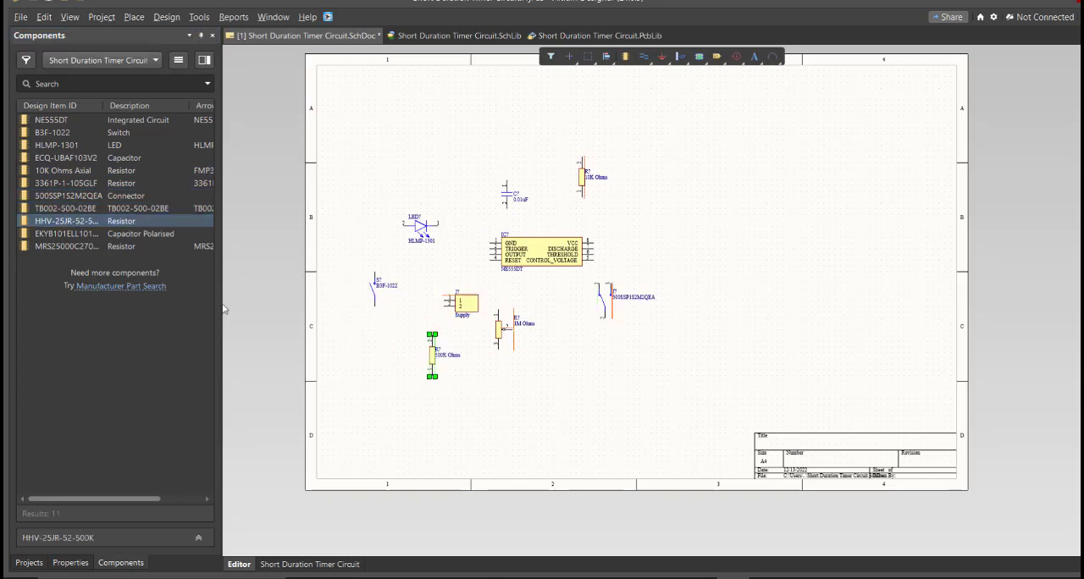
left_click(97, 234)
left_click_drag(97, 234, 506, 413)
left_click_drag(67, 246, 570, 367)
Step: Open the 500K Ohms resistor's properties to examine its designator
scroll(434, 364, "up", 4, "ctrl")
double_click(425, 341)
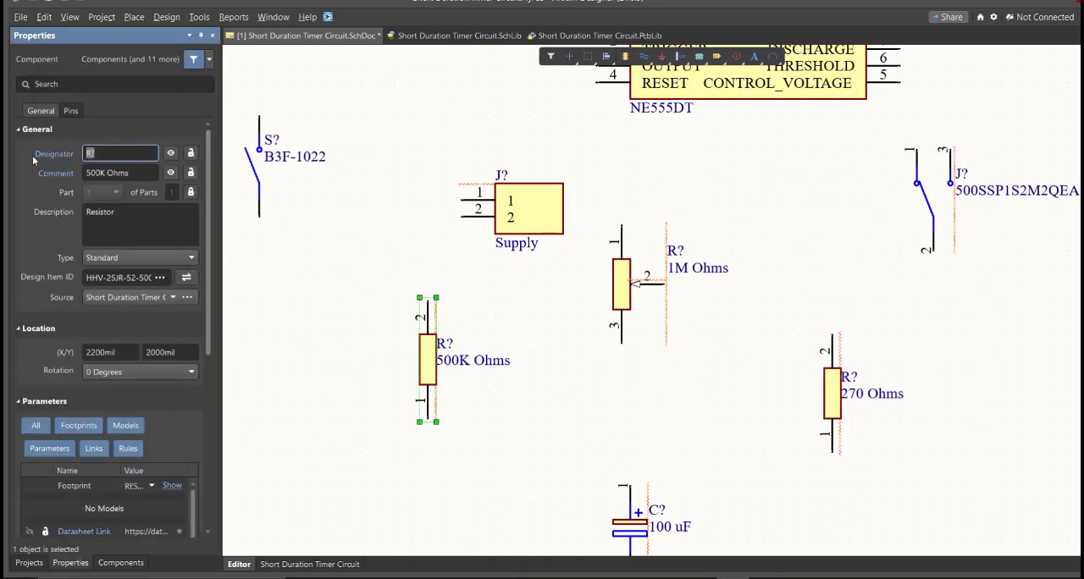
scroll(544, 356, "down", 1, "ctrl")
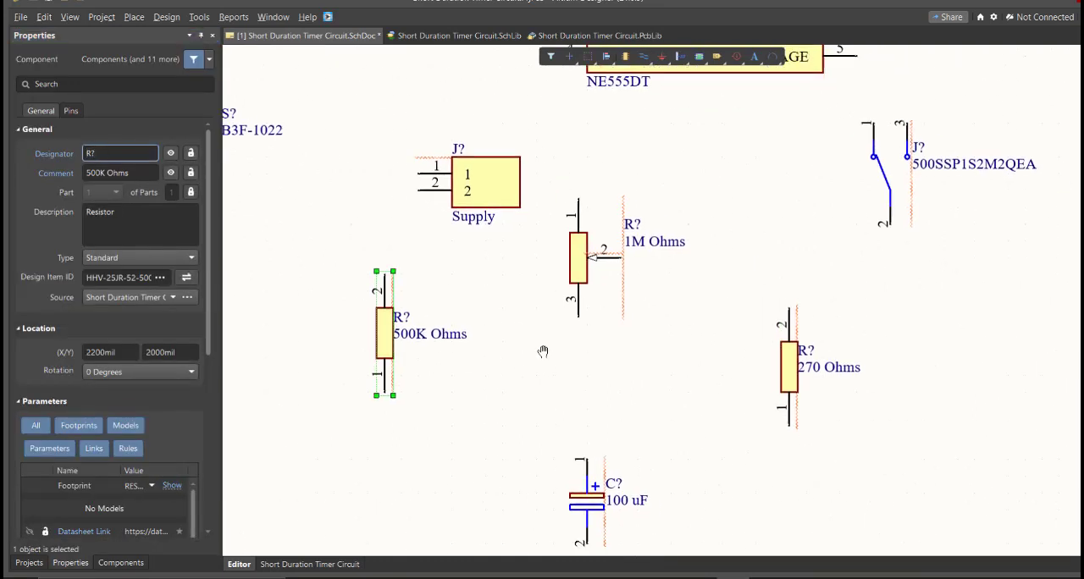
scroll(477, 341, "up", 2, "ctrl")
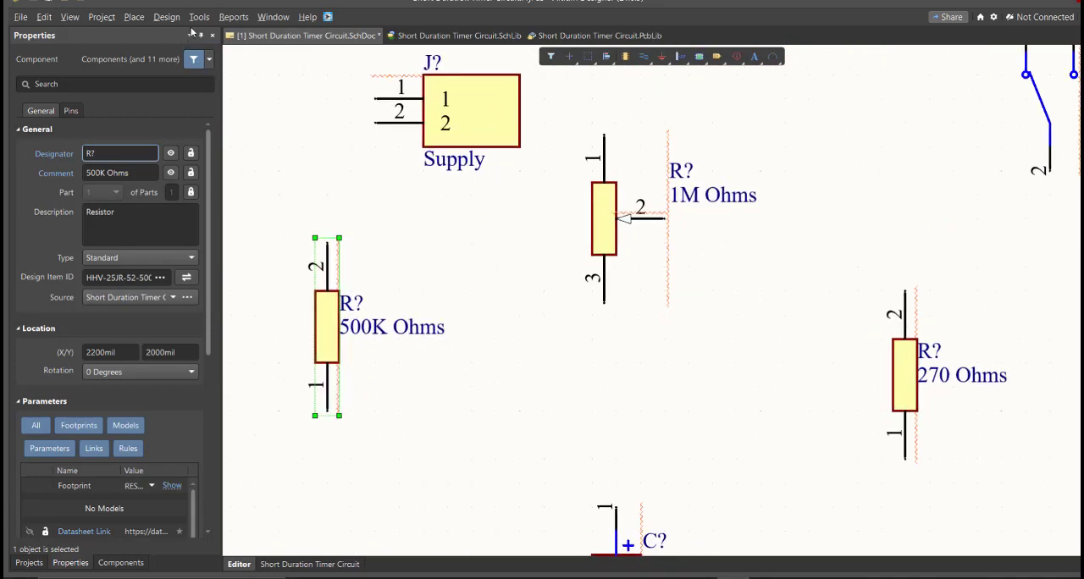
Step: Use Annotate Schematics to generate proposed designators for all components on the sheet, processing across then down
left_click(199, 17)
mouse_move(246, 175)
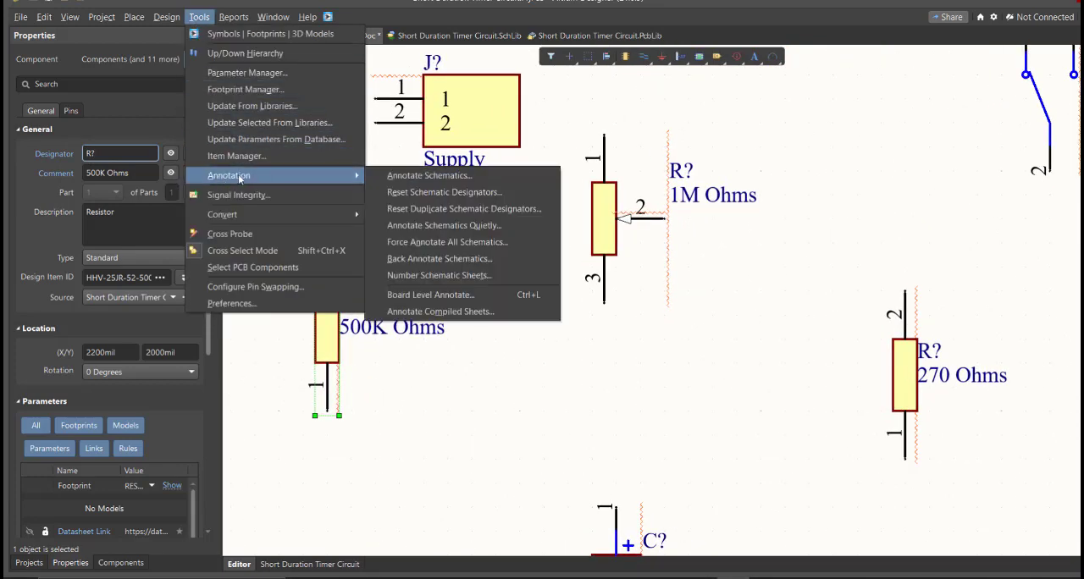
left_click(475, 175)
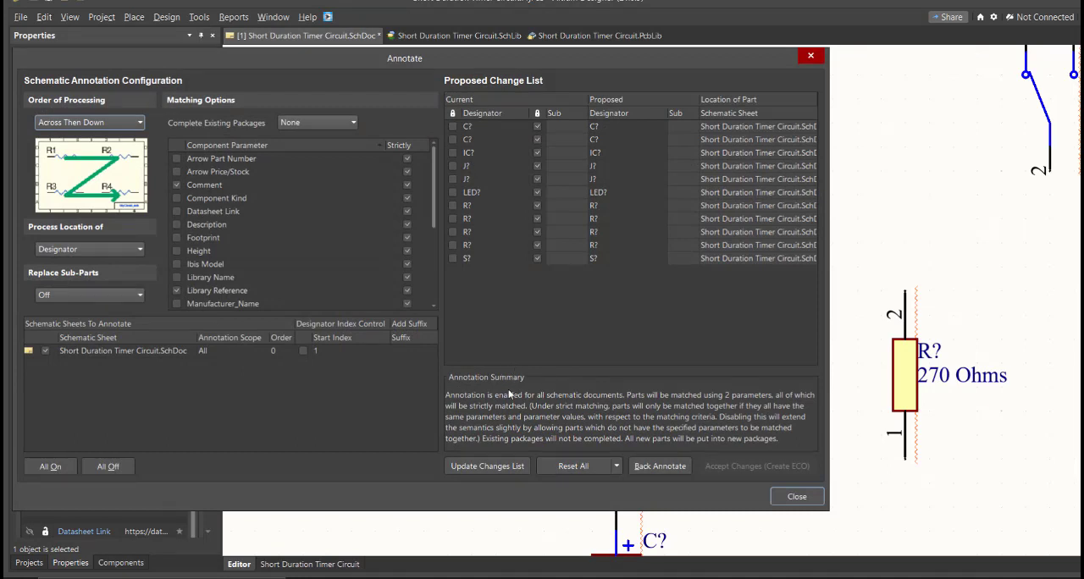
left_click(503, 465)
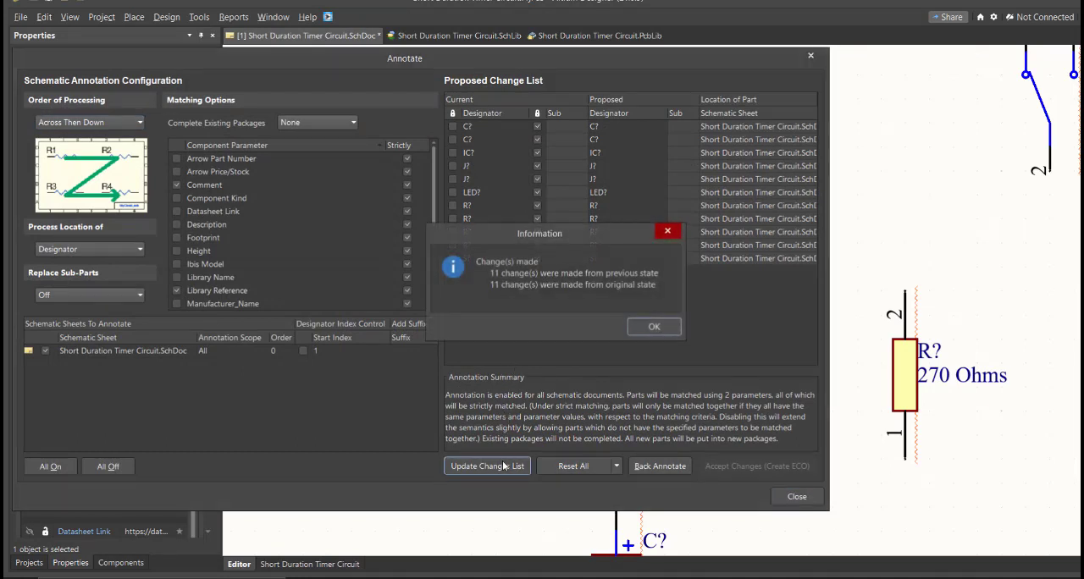
left_click(654, 328)
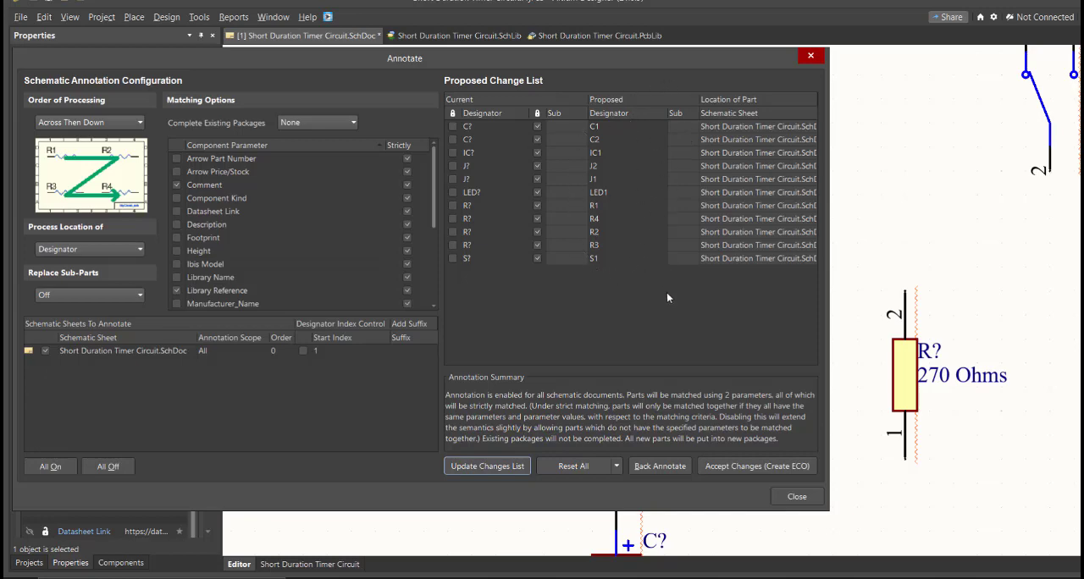
Step: Accept the proposed designators and execute the engineering change order that annotates all the components on the sheet
left_click(744, 467)
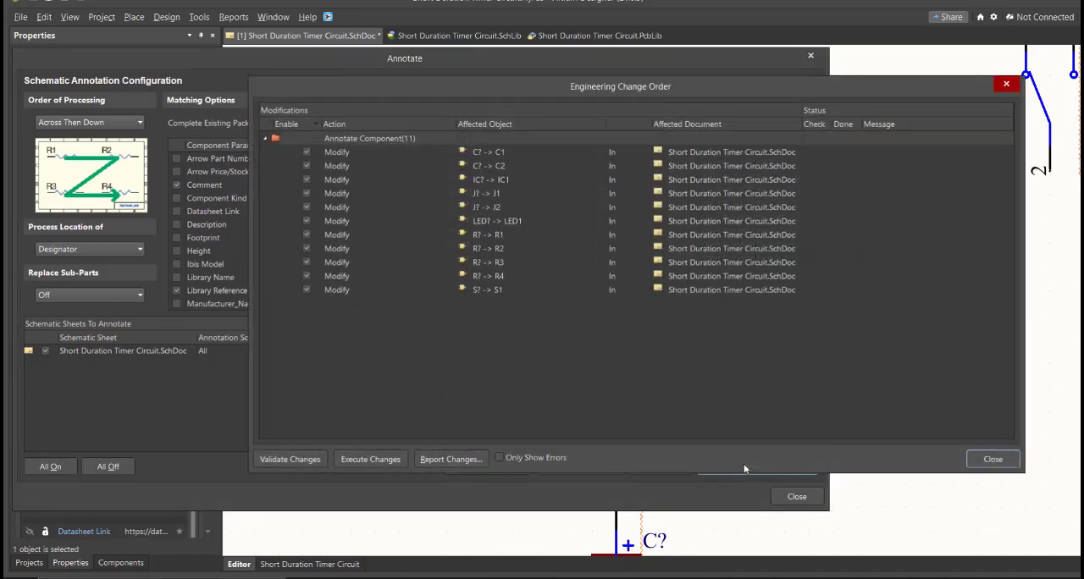
left_click(366, 460)
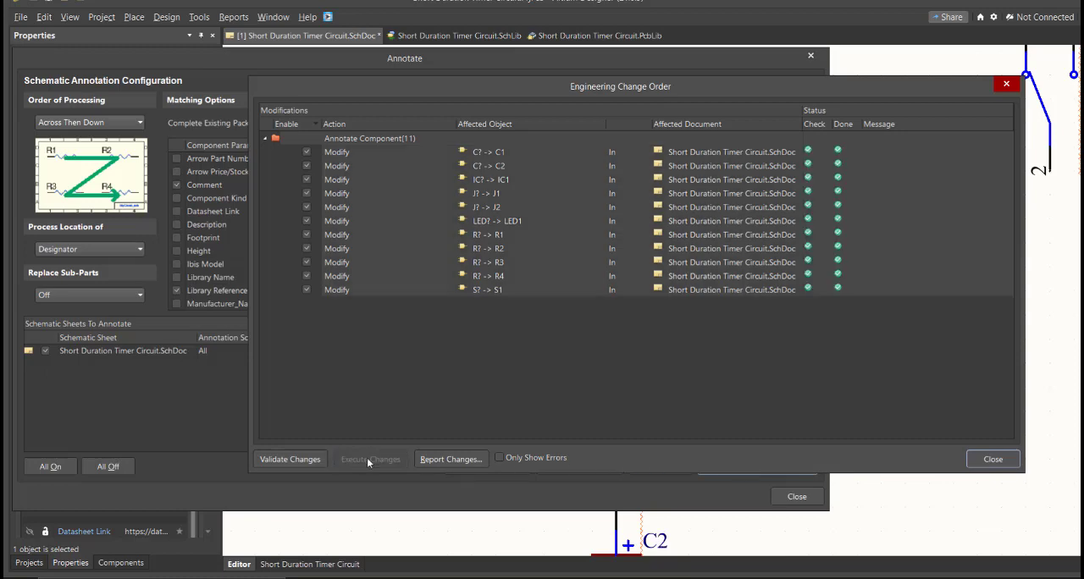
left_click(986, 460)
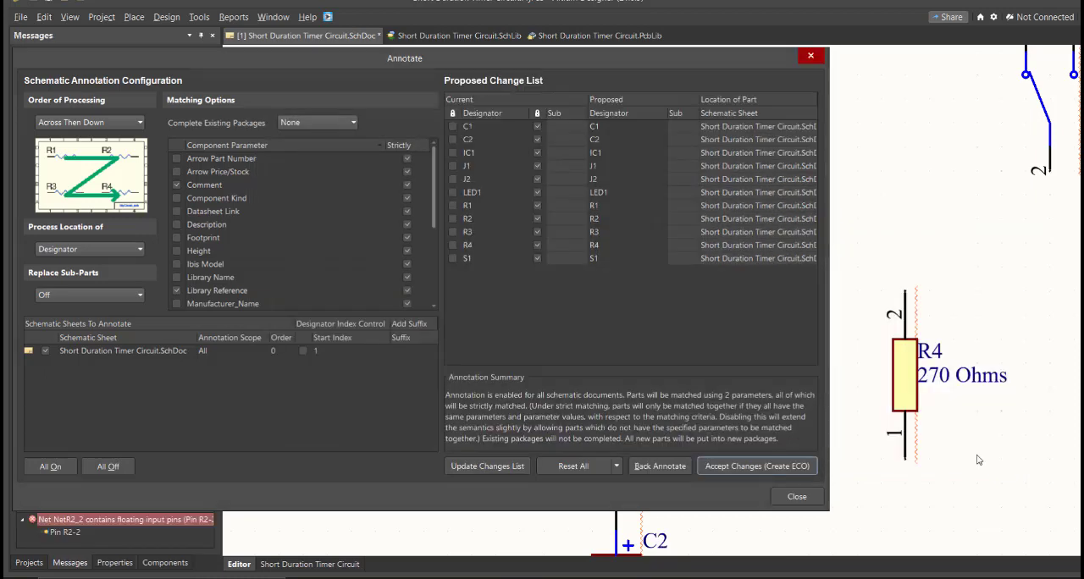
left_click(800, 496)
scroll(709, 416, "down", 4)
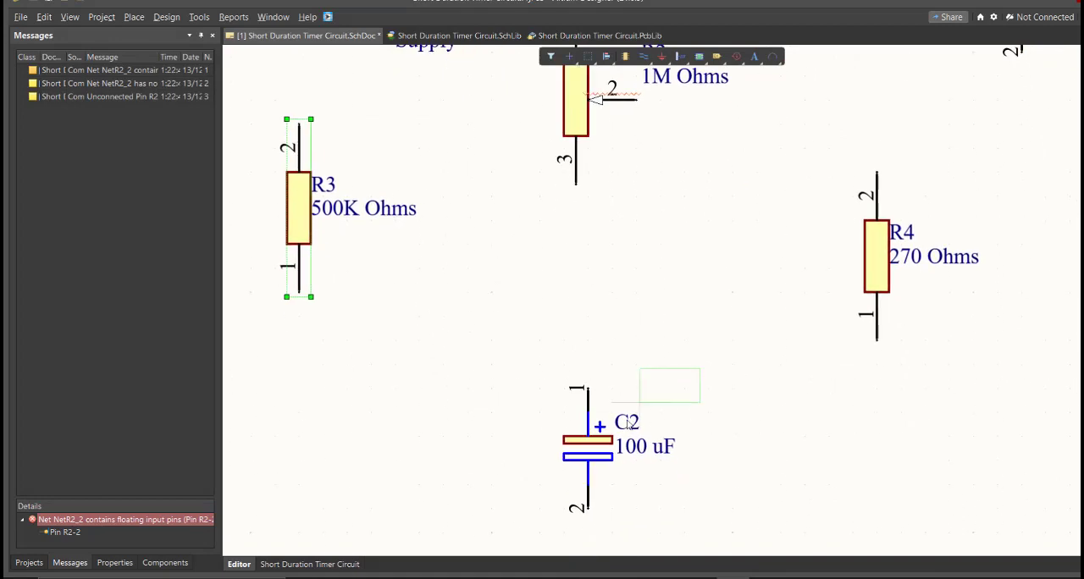
left_click(339, 251)
left_click(932, 222)
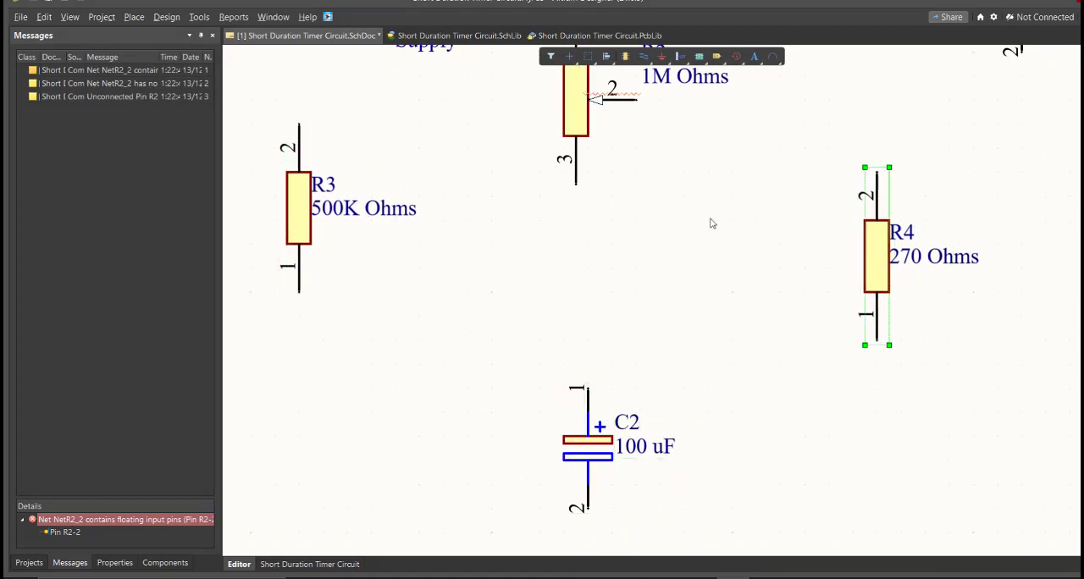
Step: Wire pin 1 of the 10K Ohms resistor R5 to the upper pin of switch S1
scroll(707, 211, "up", 2)
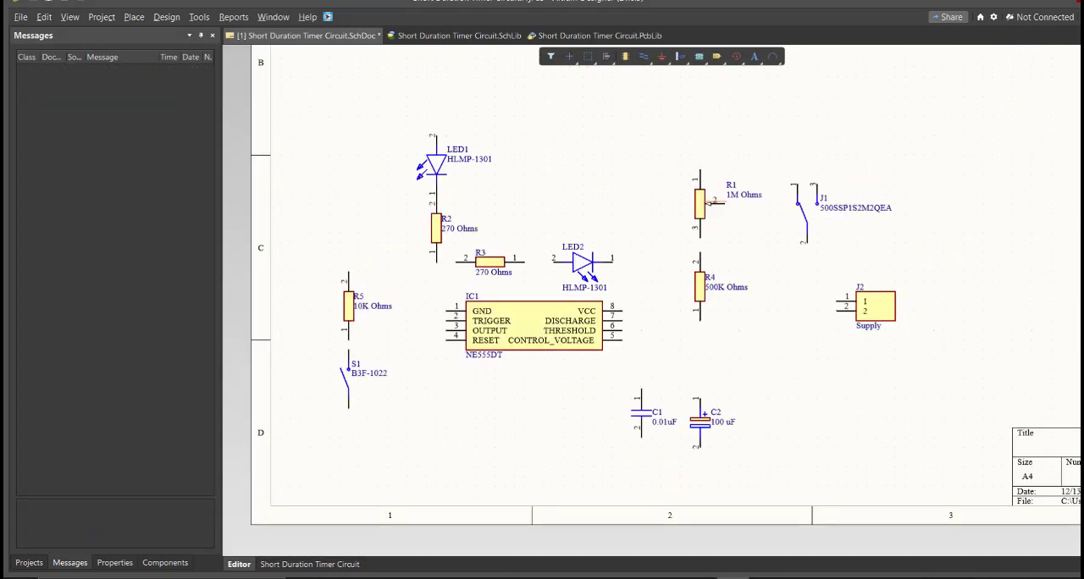
scroll(501, 392, "up", 4, "ctrl")
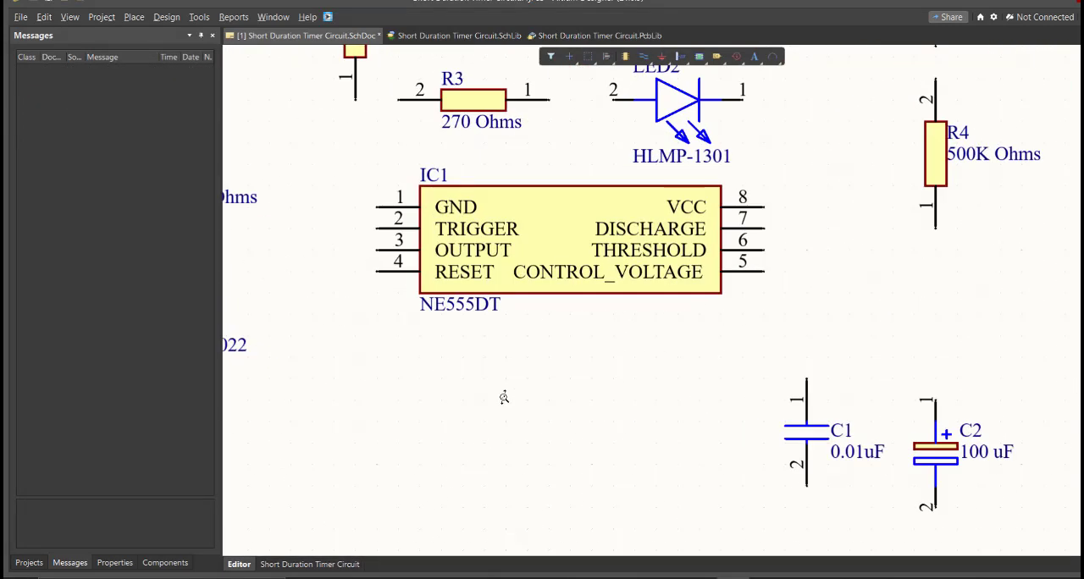
scroll(449, 371, "down", 3, "ctrl")
scroll(449, 371, "up", 4, "ctrl")
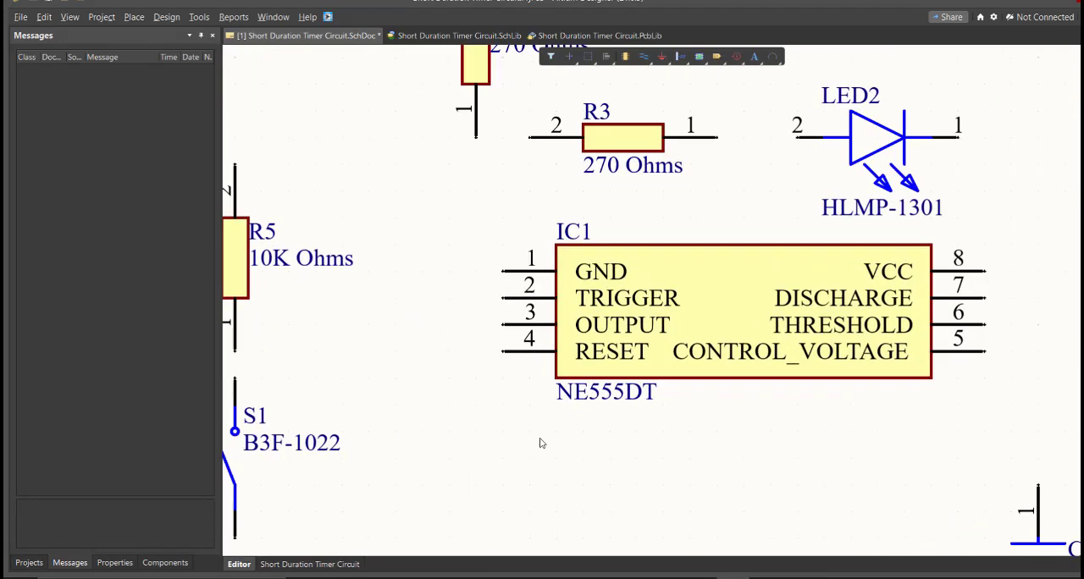
scroll(371, 373, "up", 5, "ctrl")
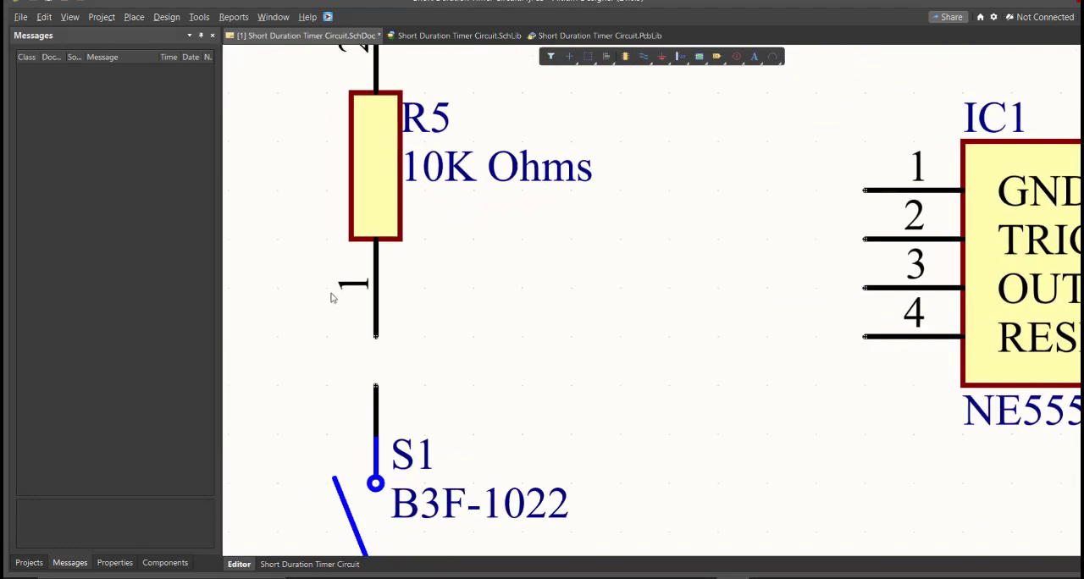
left_click(133, 17)
left_click(151, 97)
left_click(375, 336)
left_click(375, 385)
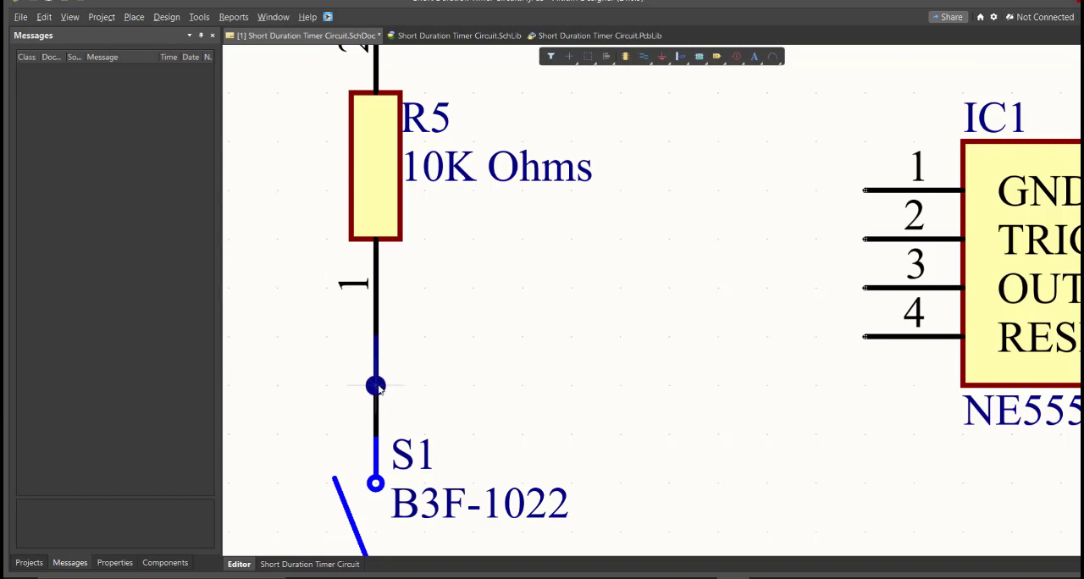
scroll(449, 364, "up", 1, "ctrl")
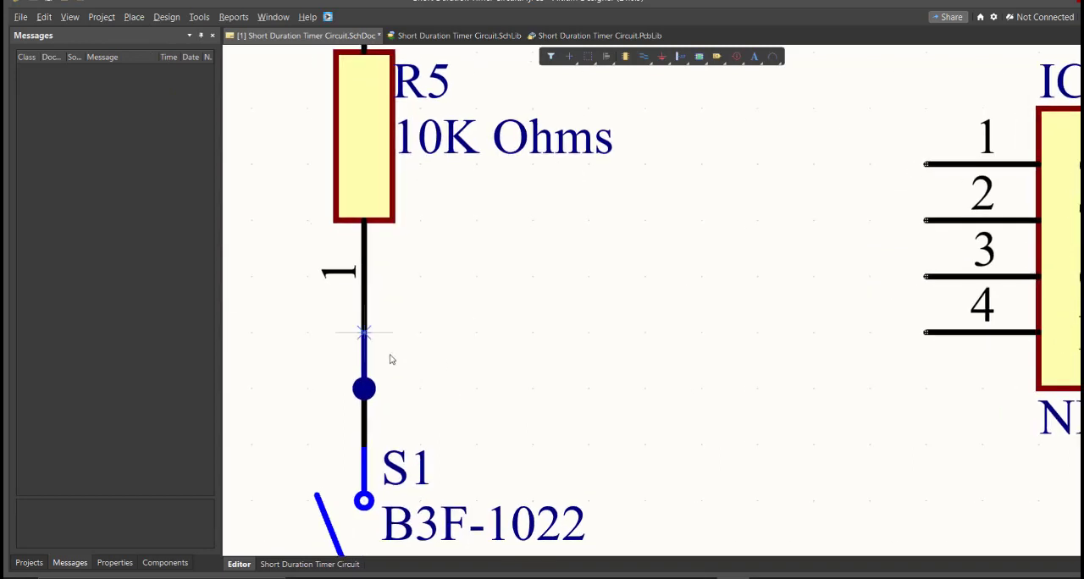
left_click(366, 334)
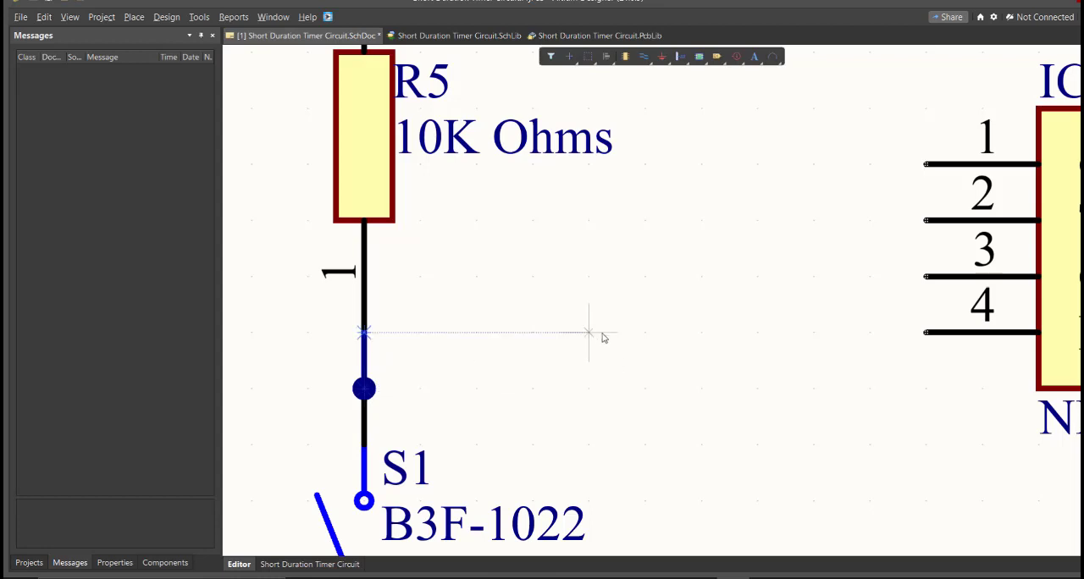
key("space")
left_click(589, 284)
left_click(922, 284)
right_click_drag(866, 300, 824, 291)
key("ctrl+z")
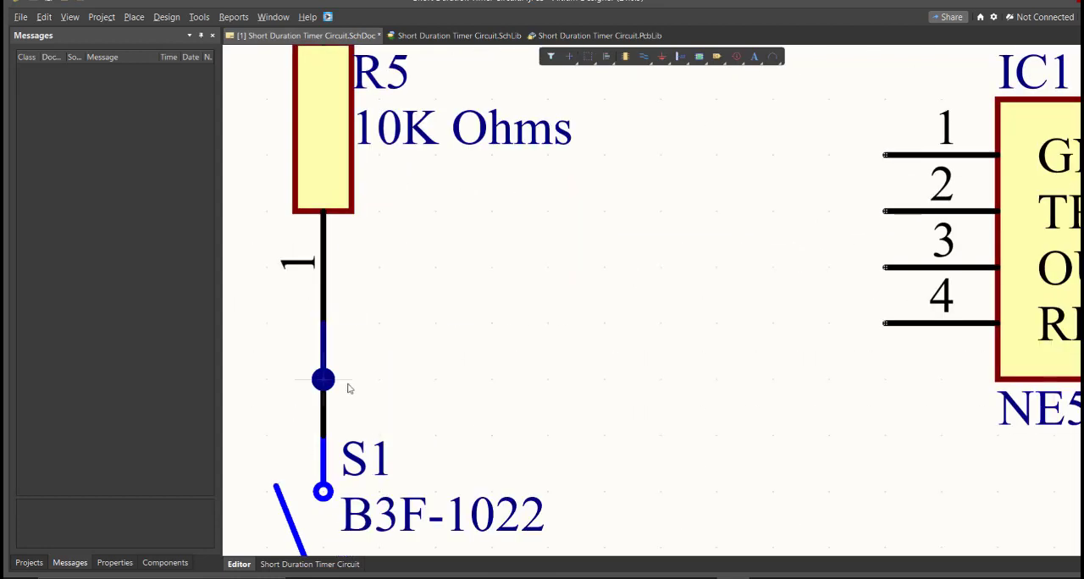
Step: Wire the R5–S1 junction to IC1's TRIGGER pin, and the OUTPUT pin to R2 pin 1 and R3 pin 2
left_click(345, 386)
left_click(885, 212)
left_click(885, 267)
scroll(804, 267, "down", 1, "ctrl")
left_click(687, 268)
left_click(774, 268)
left_click(686, 271)
scroll(687, 290, "down", 3, "ctrl")
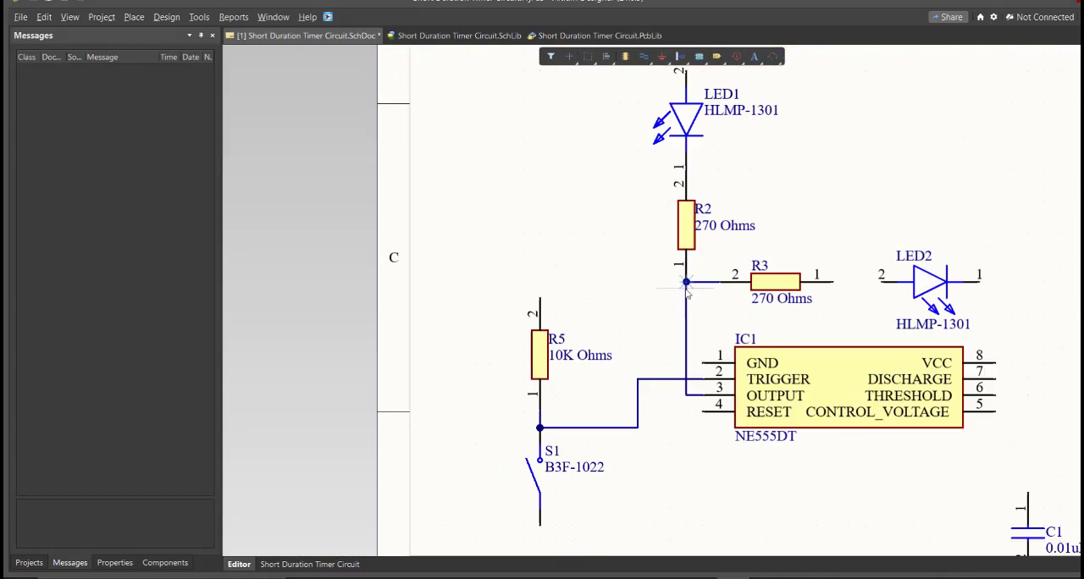
right_click(685, 326)
Step: Wire R3 pin 1 to LED2 pin 2, and LED1 pin 2 to IC1's VCC pin along an upper supply wire
right_click_drag(681, 93, 513, 221)
scroll(513, 216, "up", 2, "ctrl")
left_click(713, 474)
left_click(780, 474)
left_click(520, 192)
right_click_drag(783, 237, 551, 169)
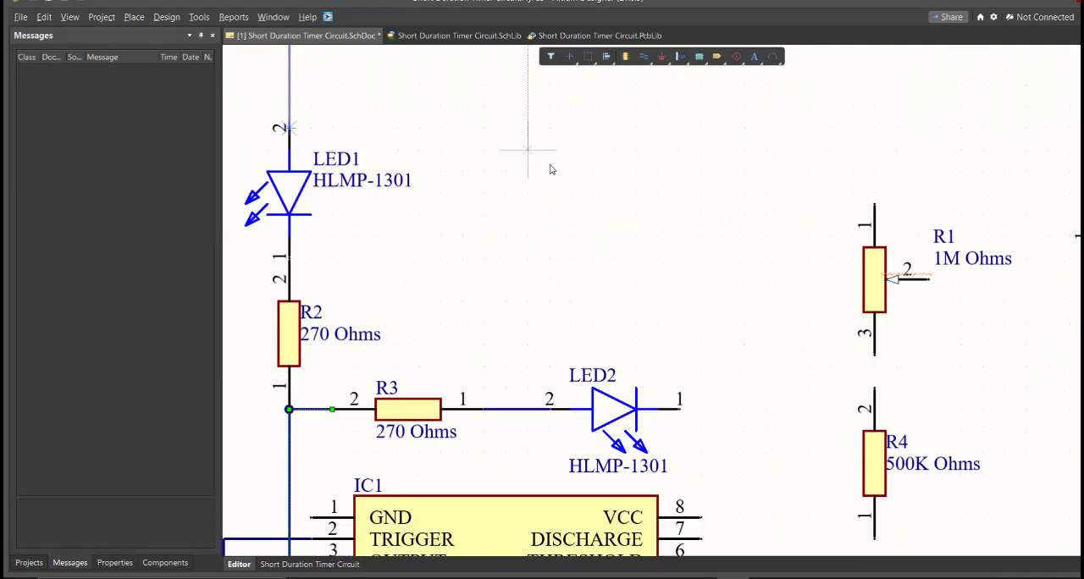
left_click(703, 518)
Step: Join LED2 pin 1, C1, C2 and S1's lower pin with a common ground wire and connect IC1's GND pin to it
scroll(712, 384, "down", 1, "ctrl")
right_click_drag(712, 384, 702, 255)
left_click(641, 138)
left_click(758, 465)
left_click(319, 412)
scroll(424, 371, "up", 2, "ctrl")
left_click(520, 184)
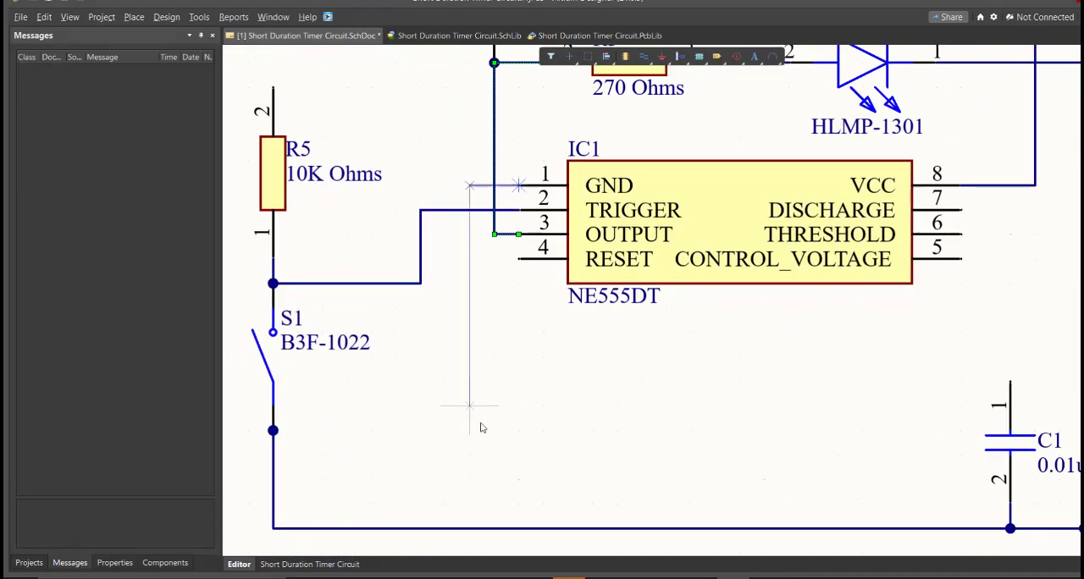
left_click(470, 527)
Step: Connect IC1's RESET pin and pin 2 of resistor R5 to the upper supply wire
left_click(521, 321)
scroll(432, 286, "down", 2, "ctrl")
left_click(438, 85)
left_click(310, 412)
Step: Wire potentiometer R1 between the supply wire and R4 pin 2, and tie its wiper pin 2 to pin 3
scroll(311, 407, "down", 3, "ctrl")
left_click(486, 242)
left_click(531, 311)
scroll(595, 423, "up", 3, "ctrl")
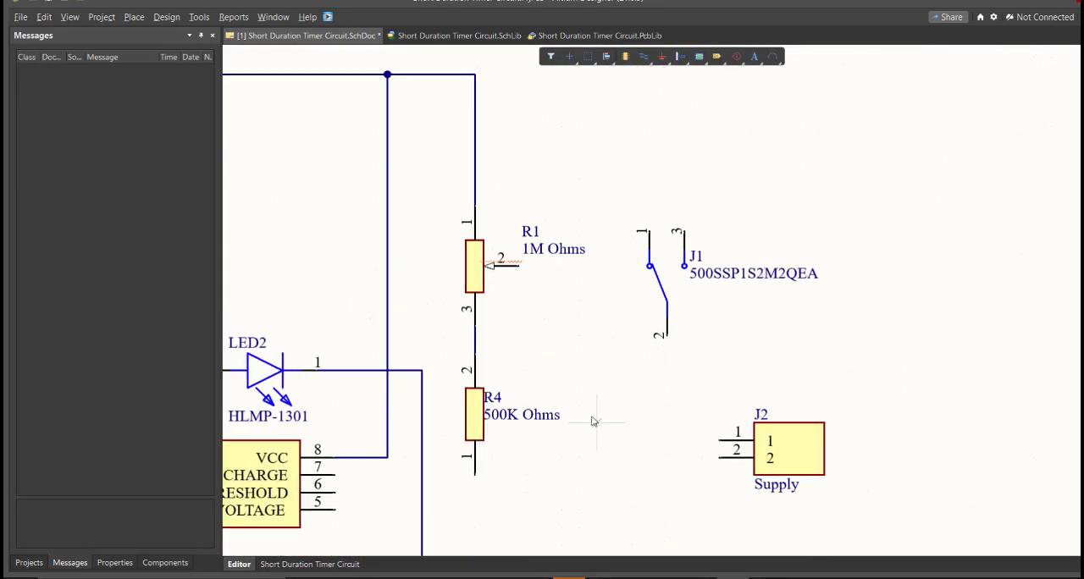
left_click(539, 297)
left_click(496, 384)
right_click_drag(495, 384, 551, 184)
Step: Wire IC1's DISCHARGE and THRESHOLD pins to R4 pin 1 and C2 pin 1, and CONTROL_VOLTAGE to C1 pin 1
left_click(551, 307)
left_click(551, 445)
left_click(551, 307)
left_click(552, 323)
left_click(445, 427)
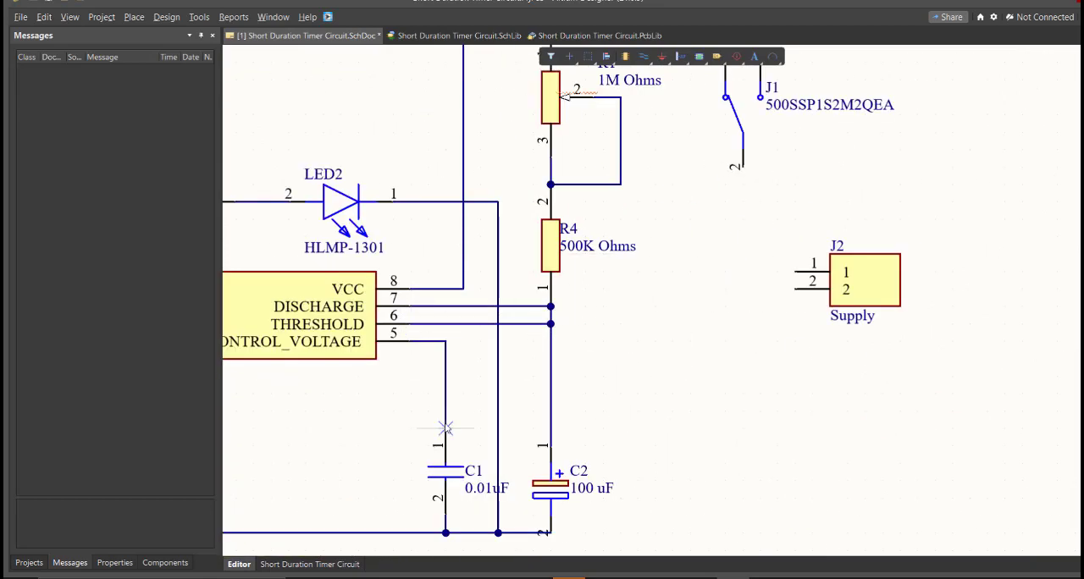
Step: Wire supply connector J2 pin 1 through switch J1 to the supply wire, and J2 pin 2 to the ground wire
right_click_drag(474, 254, 491, 421)
left_click(800, 436)
left_click(750, 339)
left_click(734, 241)
left_click(572, 95)
left_click(799, 452)
left_click(668, 493)
Step: Place a No ERC marker on the unused pin 3 of J1 and save the schematic
scroll(664, 396, "down", 4, "ctrl")
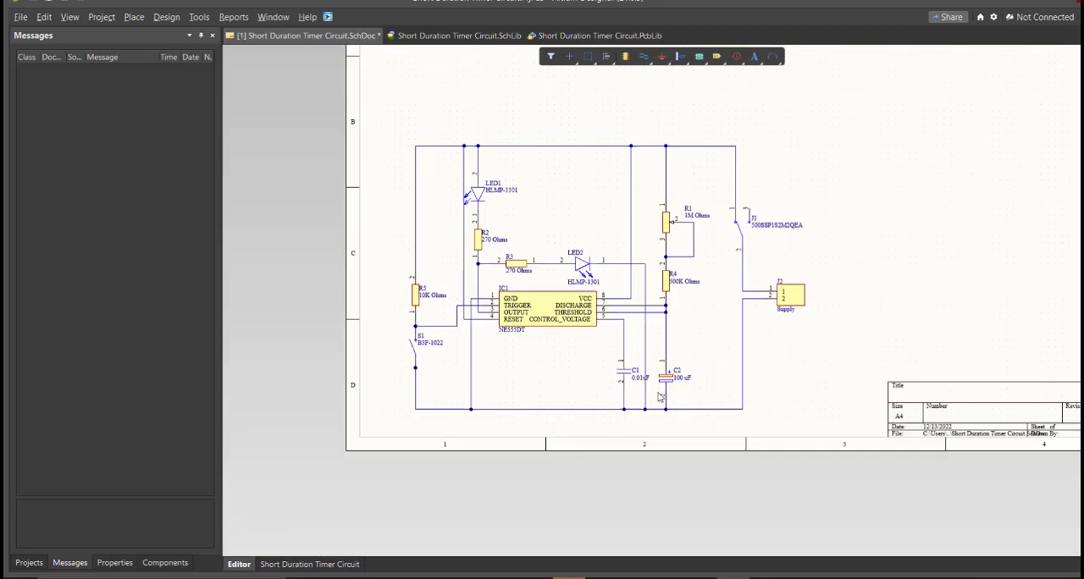
scroll(787, 194, "up", 6, "ctrl")
left_click(605, 317)
scroll(605, 317, "down", 5, "ctrl")
right_click_drag(604, 316, 792, 269)
key("ctrl+s")
scroll(428, 452, "up", 1, "ctrl")
right_click_drag(429, 452, 442, 348)
scroll(443, 346, "down", 3, "ctrl")
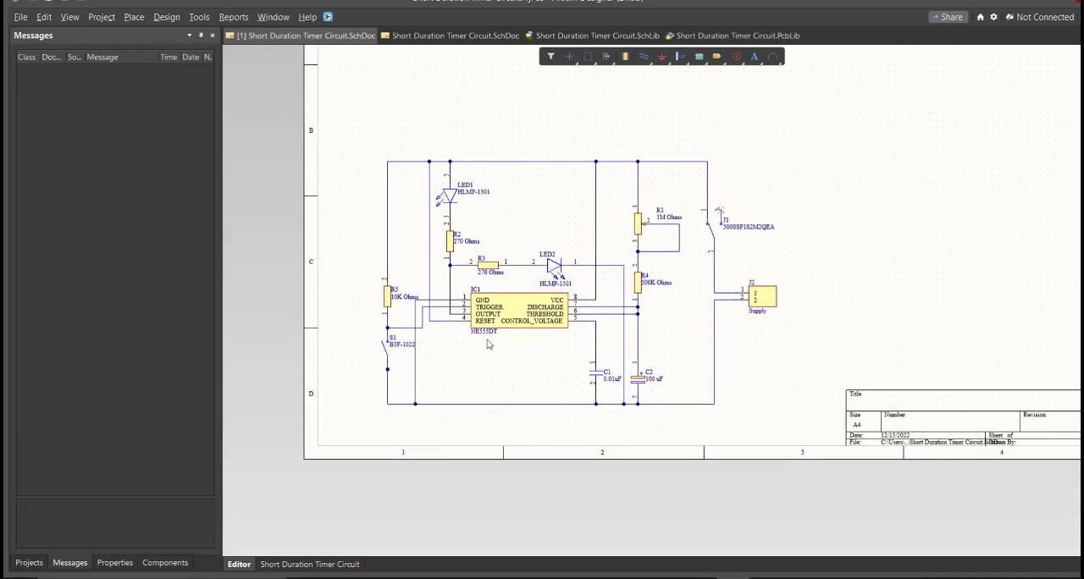
right_click_drag(533, 322, 480, 394)
scroll(476, 394, "down", 1, "ctrl")
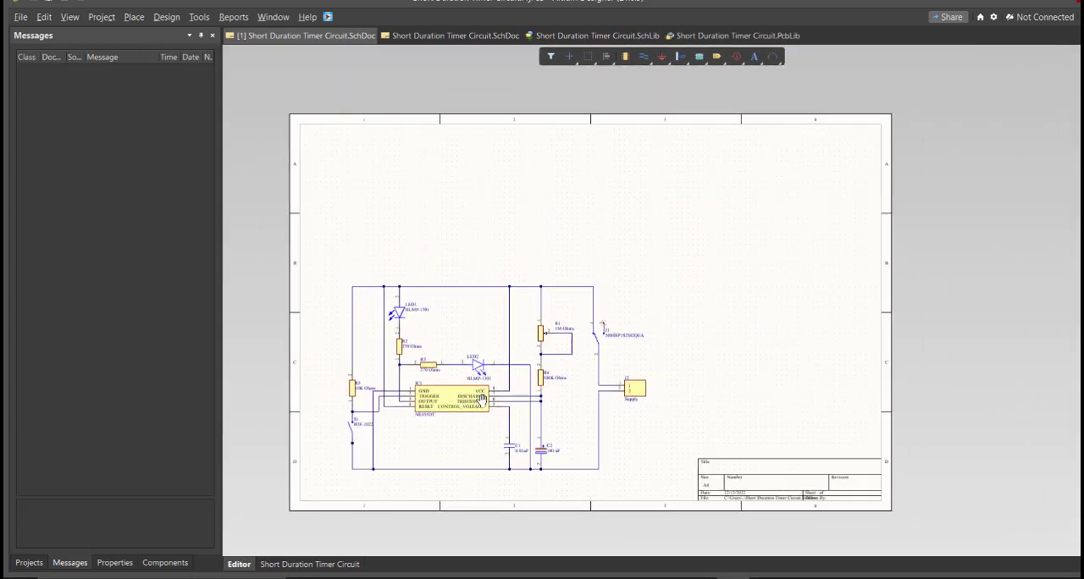
scroll(480, 394, "up", 1, "ctrl")
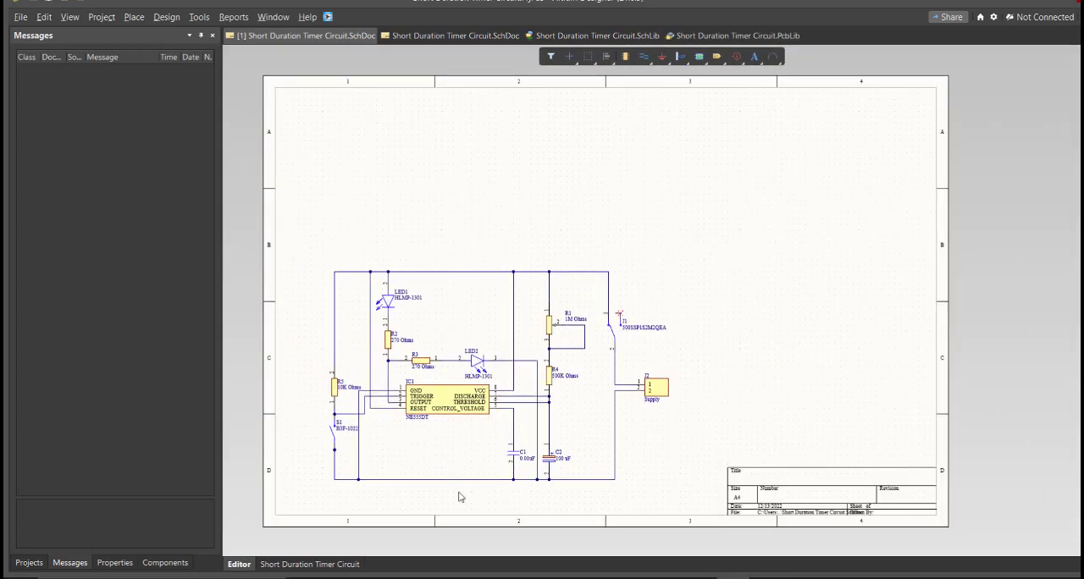
scroll(453, 482, "up", 2, "ctrl")
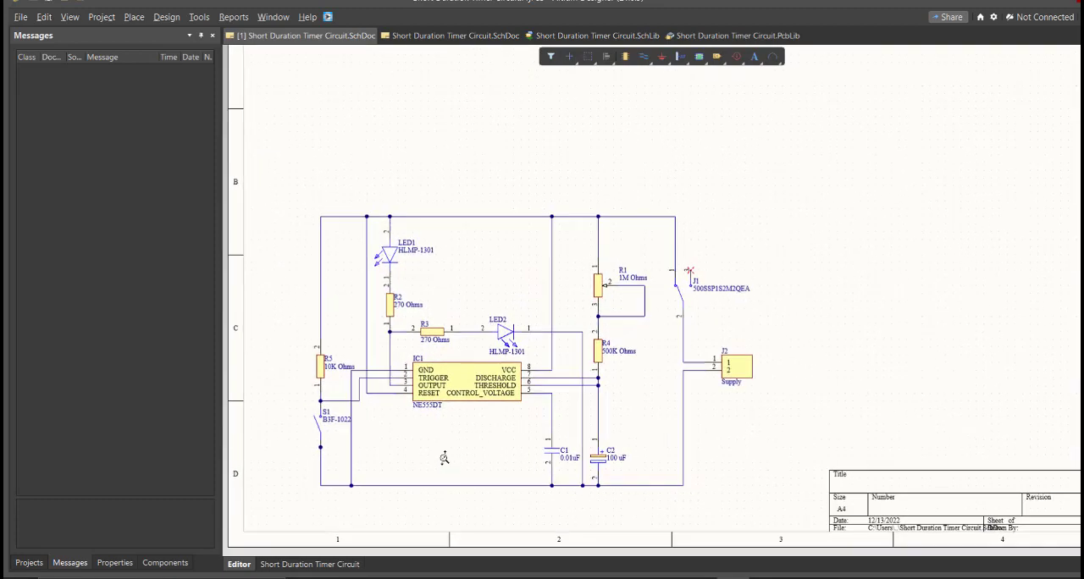
Step: Set the schematic document's units to mm and its page formatting to a custom sheet size
left_click(120, 562)
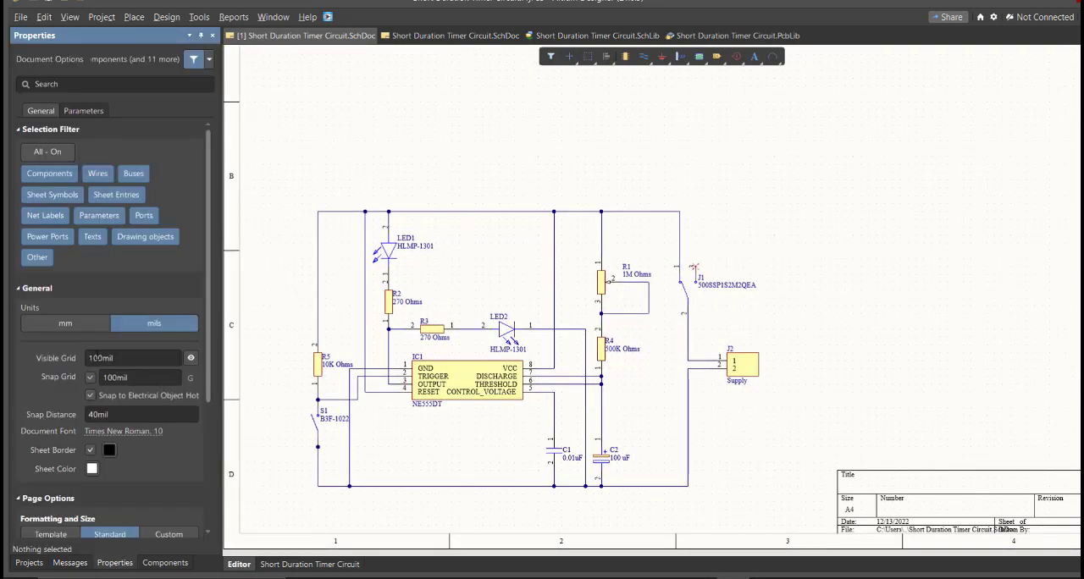
left_click(59, 323)
scroll(127, 406, "down", 4)
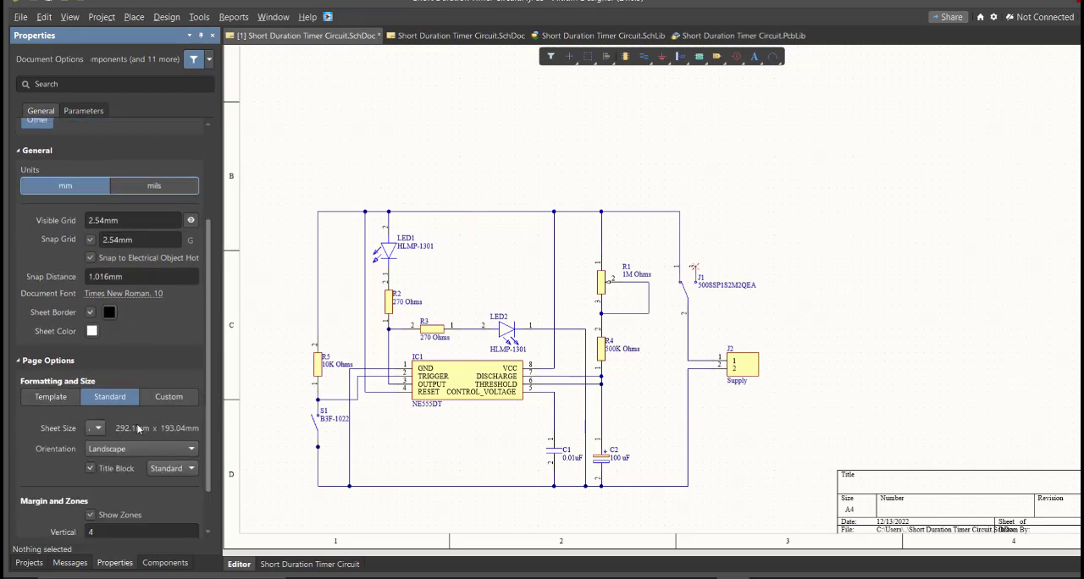
left_click(168, 404)
scroll(168, 407, "down", 1)
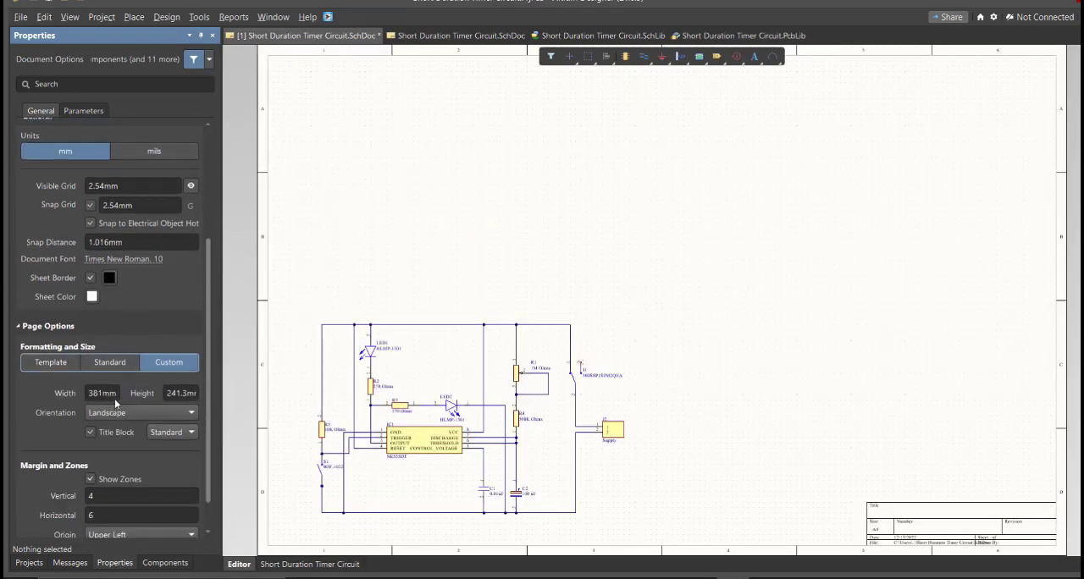
Step: Set the custom sheet's width to 200 mm and its height to 150 mm
left_click(101, 392)
left_click_drag(223, 390, 305, 390)
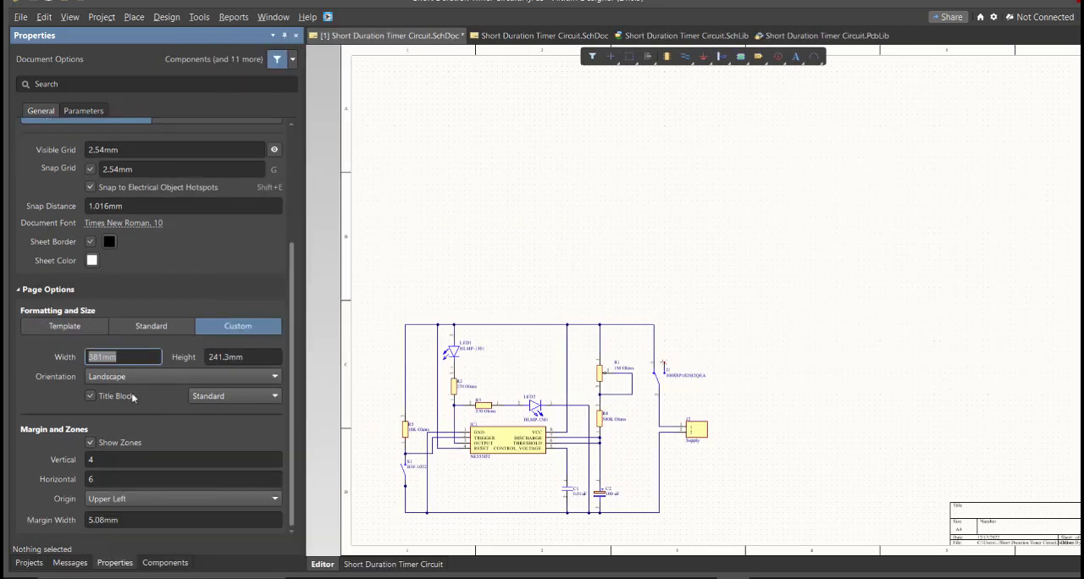
type("200")
key("Return")
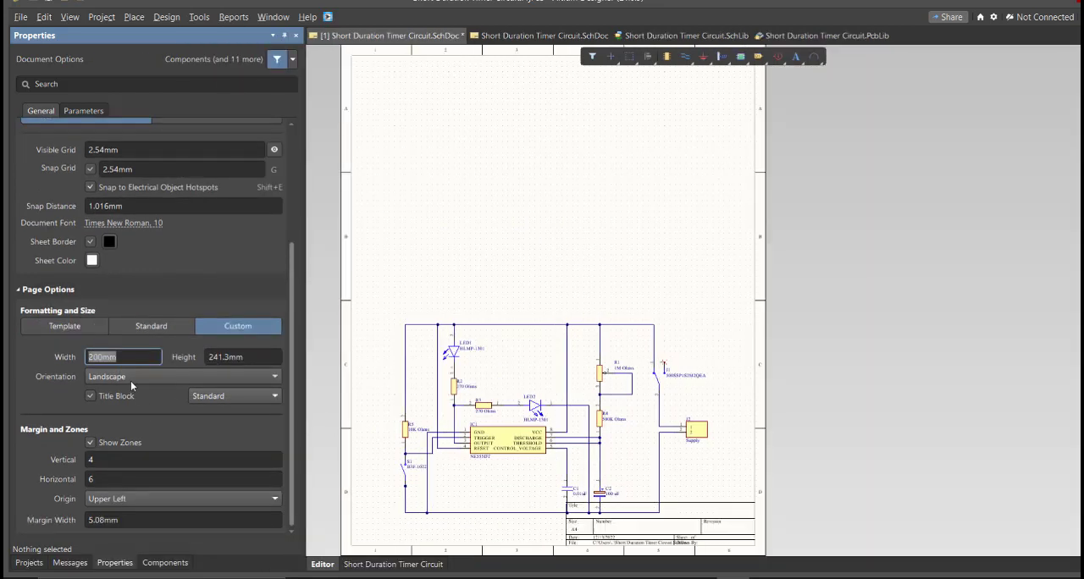
left_click(247, 357)
type("150")
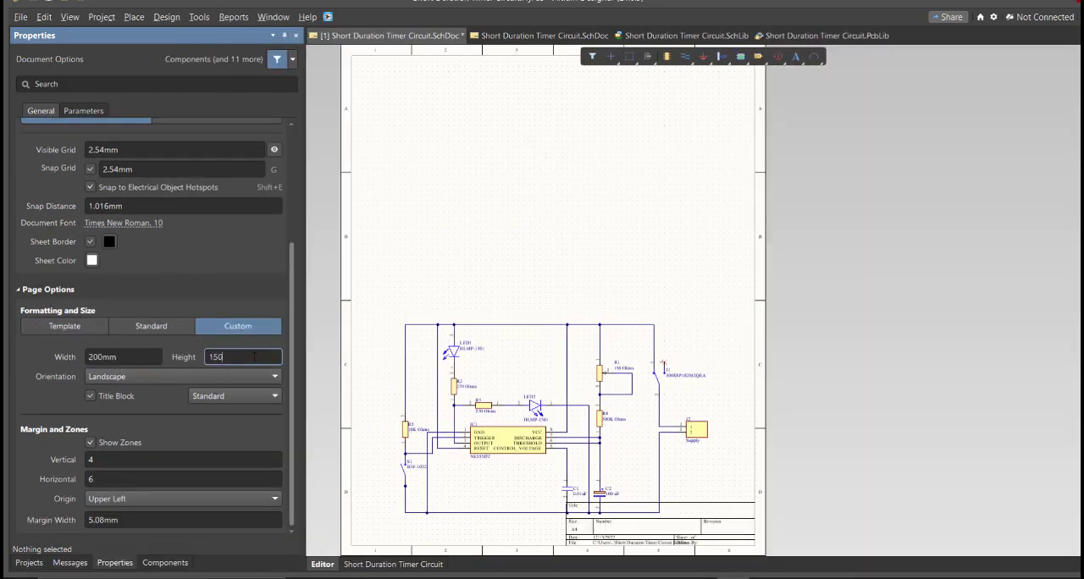
key("Return")
Step: Set the sheet's margin zones to 2 vertical and 3 horizontal
left_click(188, 455)
type("2")
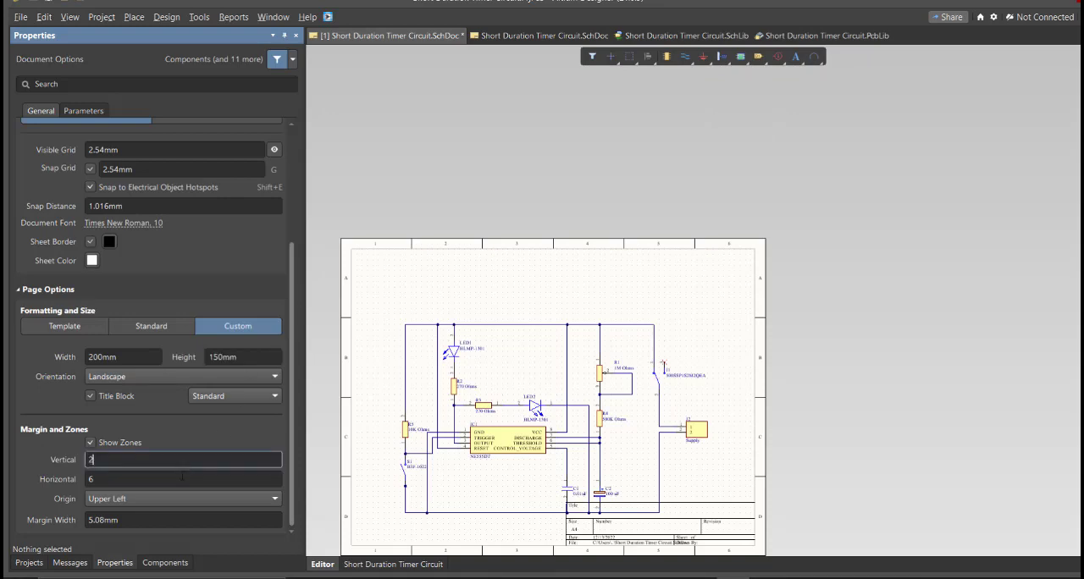
key("Tab")
type("3")
key("Return")
Step: Select the whole circuit and move it up and to the right so it clears the title block
key("ctrl+a")
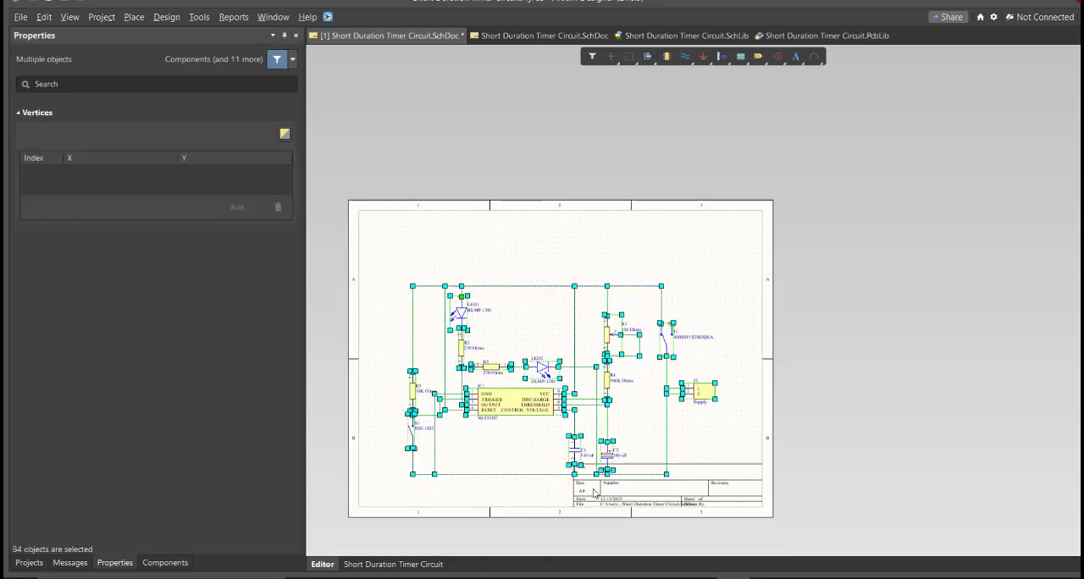
left_click_drag(563, 412, 582, 367)
left_click(521, 447)
scroll(521, 451, "up", 3, "ctrl")
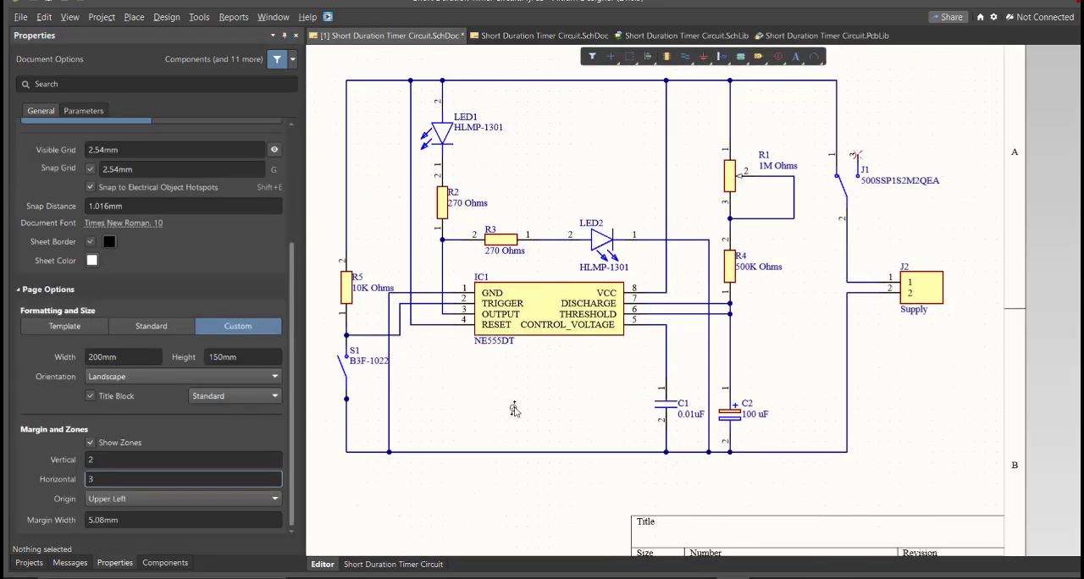
scroll(583, 505, "down", 1, "ctrl")
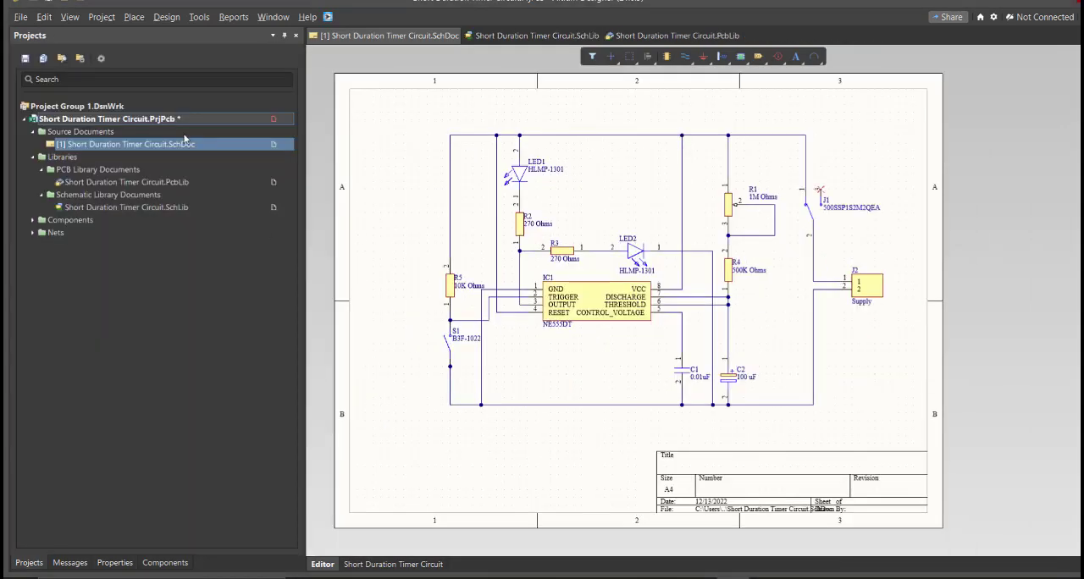
Step: Validate the Short Duration Timer Circuit PCB project and check the compile messages
right_click(182, 121)
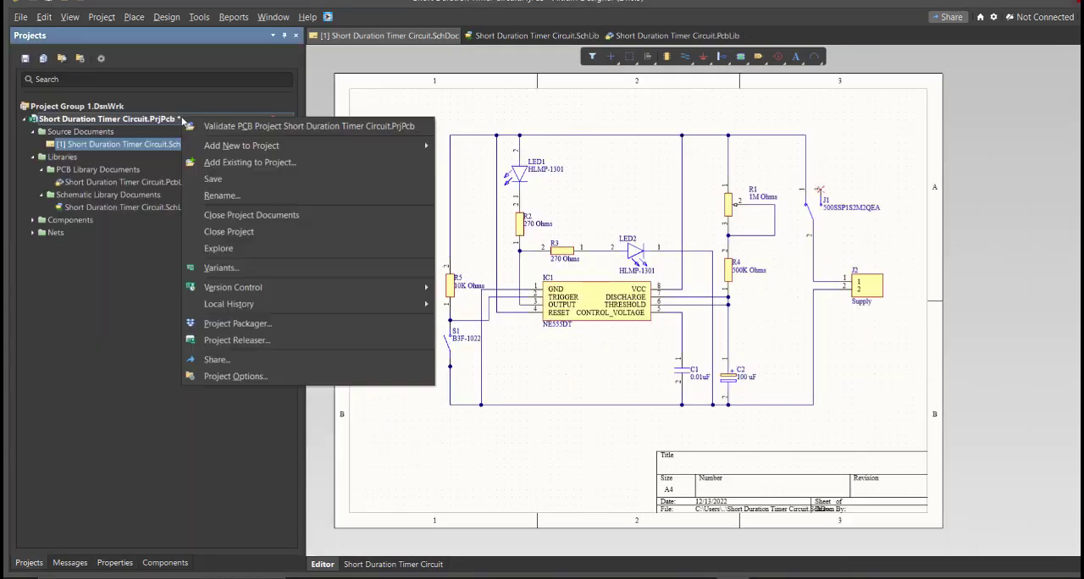
left_click(195, 127)
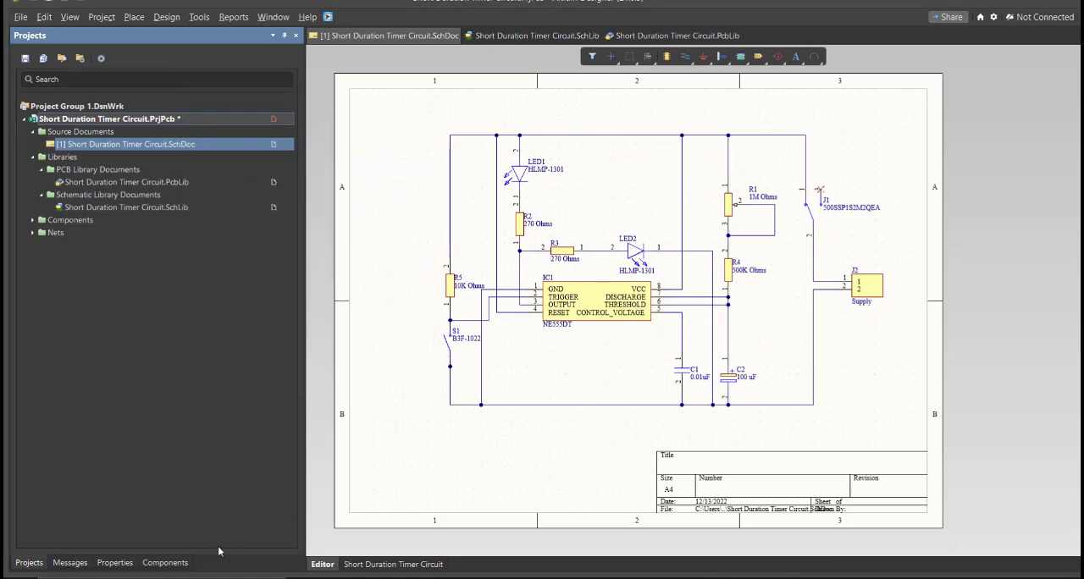
left_click(66, 563)
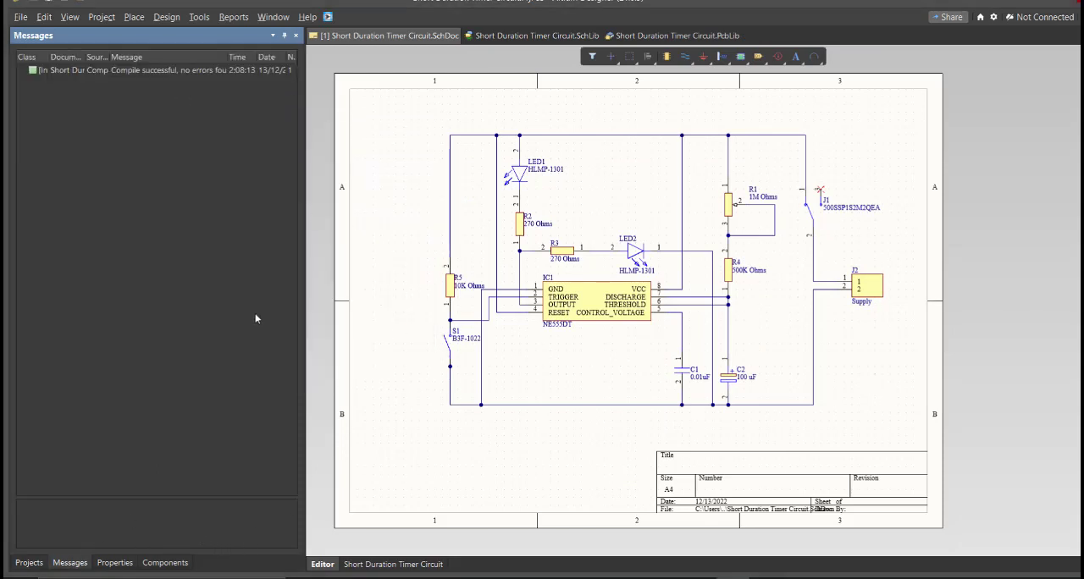
Step: Add a new PCB document to the Short Duration Timer Circuit project
left_click(180, 71)
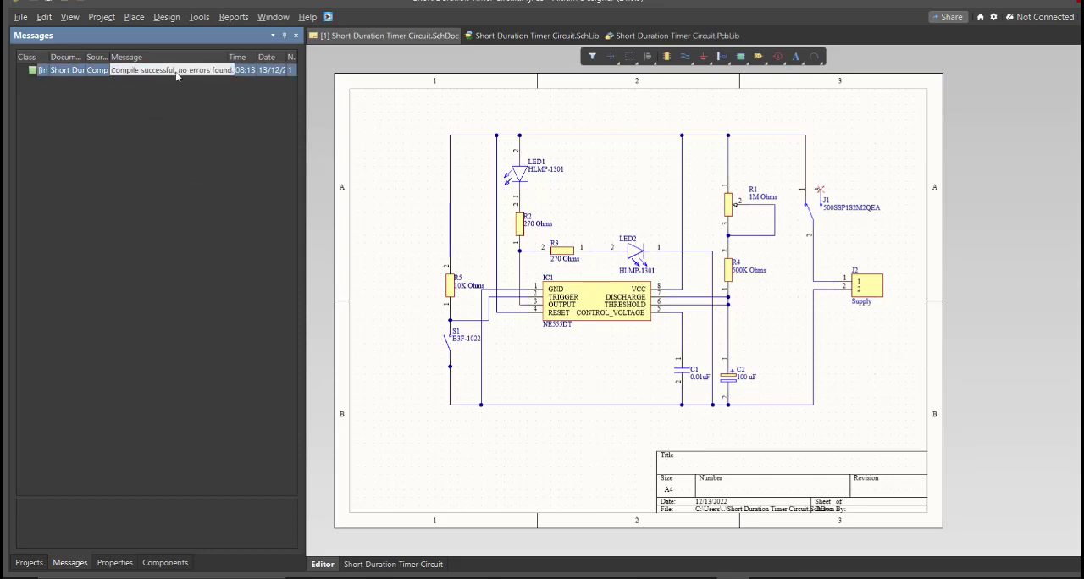
left_click(26, 563)
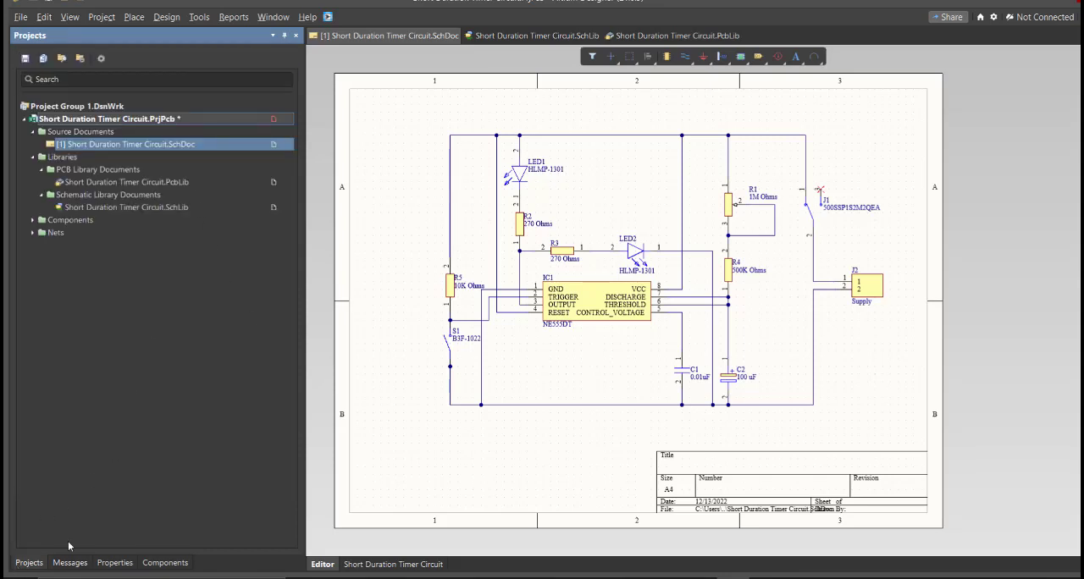
scroll(473, 434, "up", 5, "ctrl")
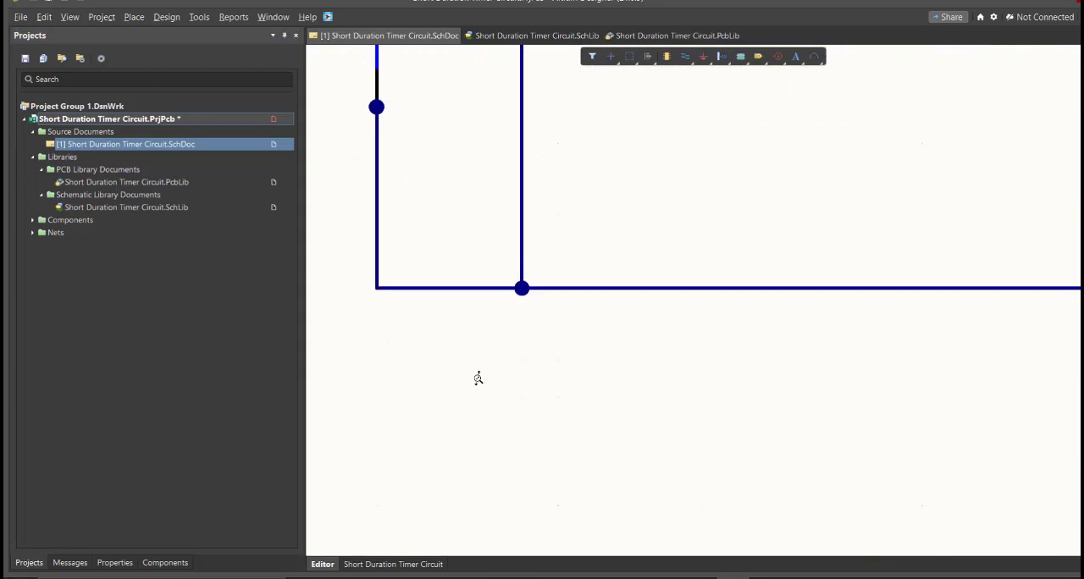
left_click(20, 17)
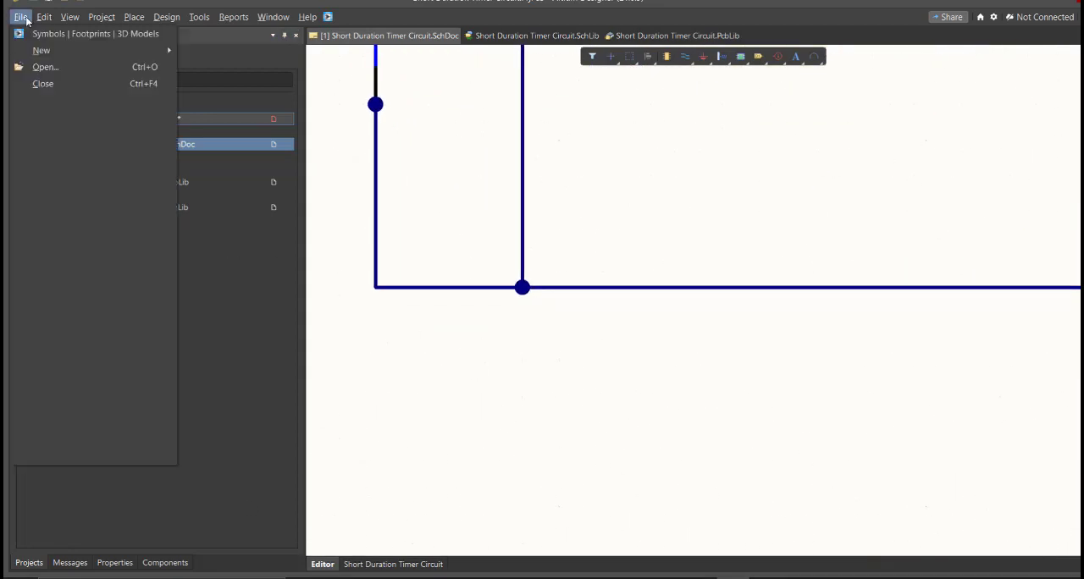
mouse_move(120, 50)
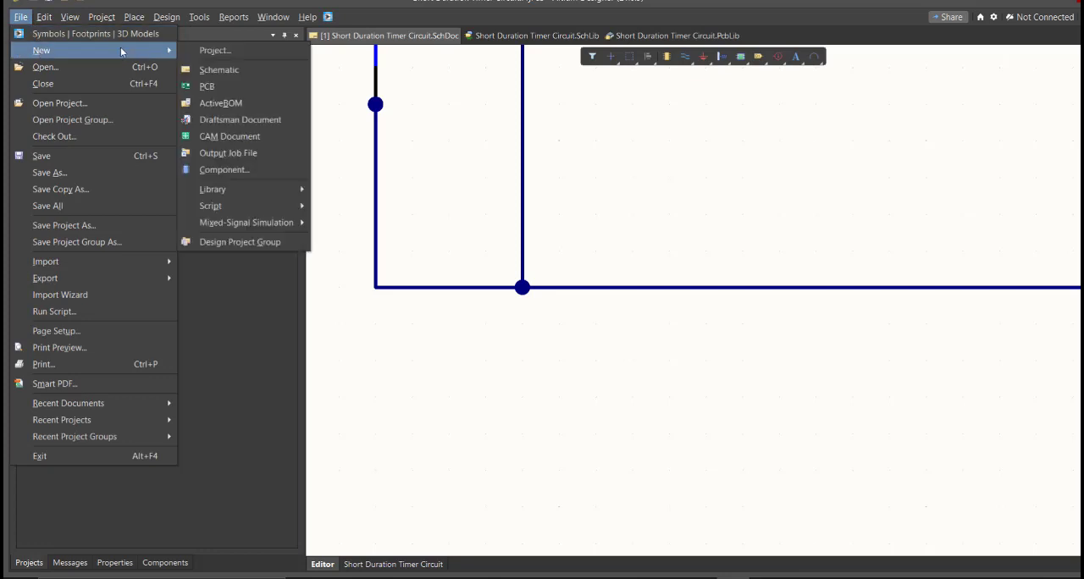
left_click(258, 90)
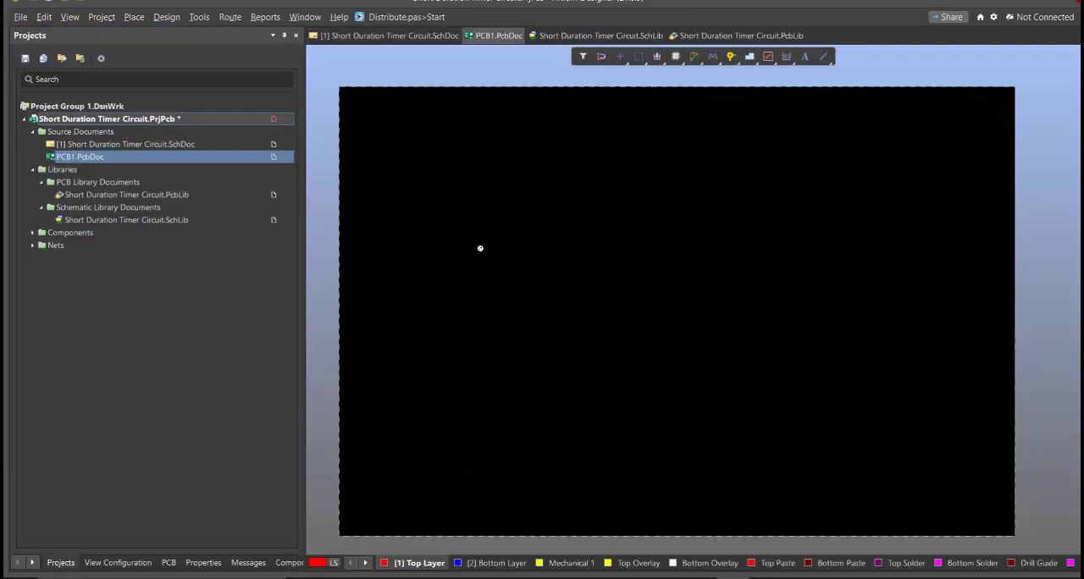
Step: Save the new PCB document as Short Duration Timer Circuit in the project folder and save the project
key("ctrl+s")
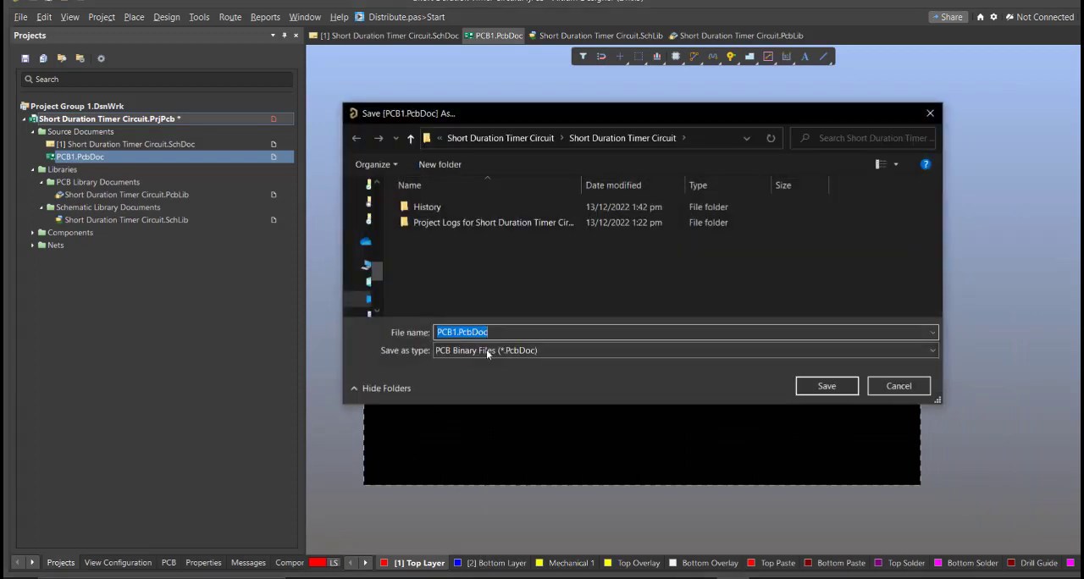
type("s")
key("Return")
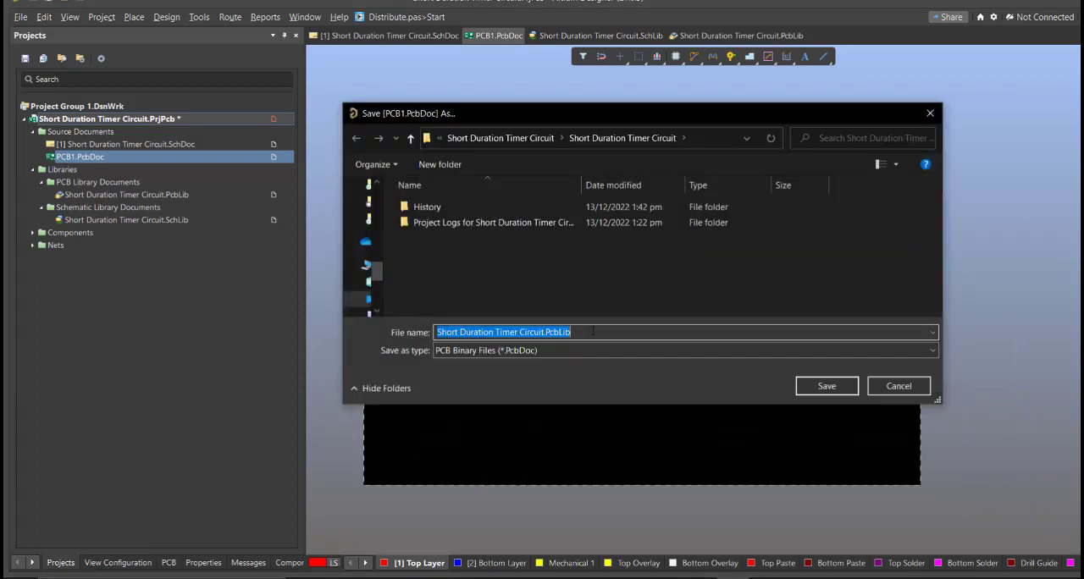
left_click(590, 332)
key("BackSpace")
key("BackSpace")
key("BackSpace")
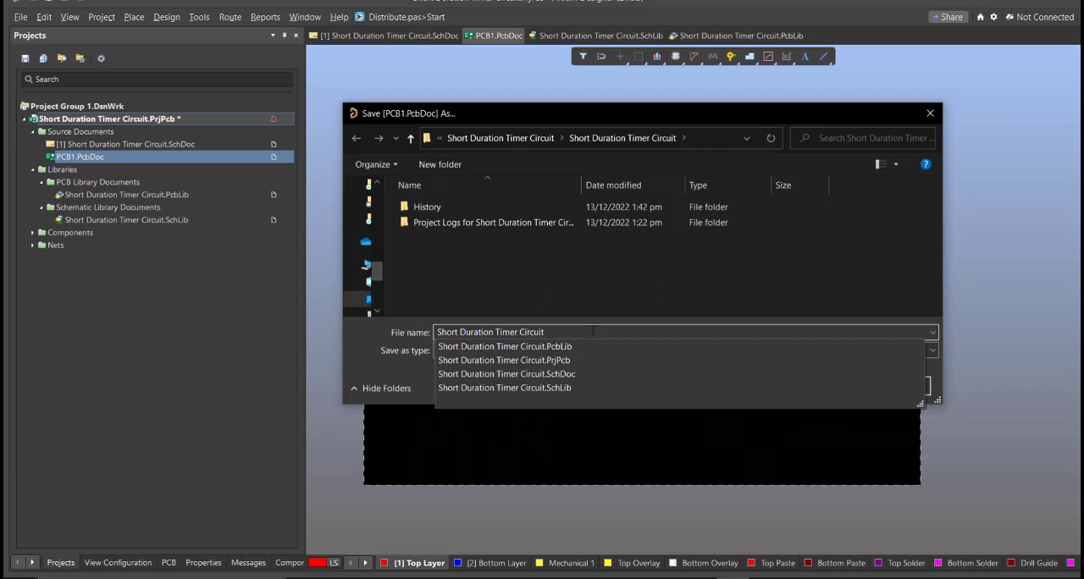
left_click(619, 286)
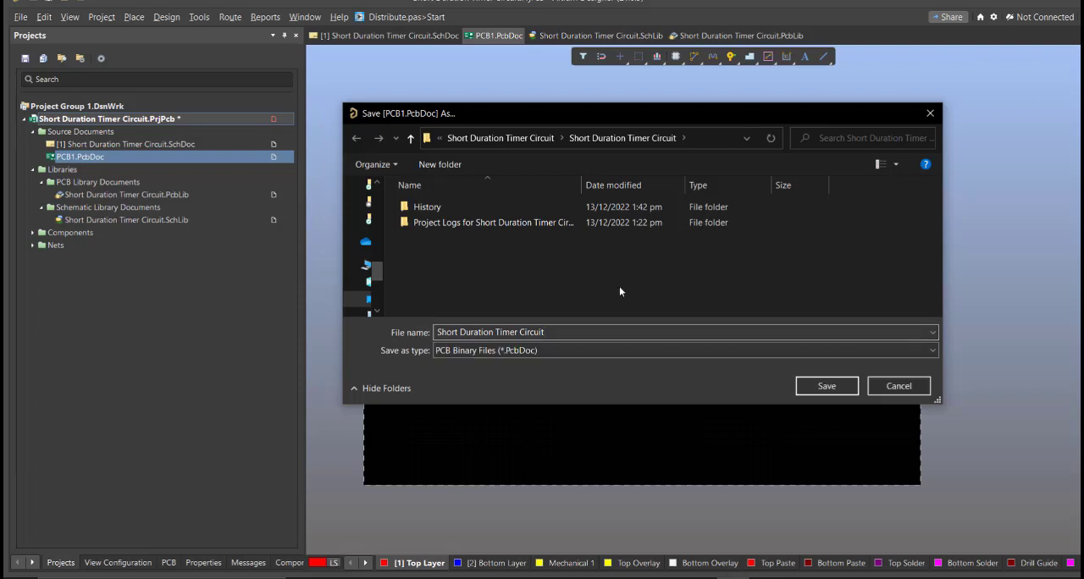
left_click(809, 381)
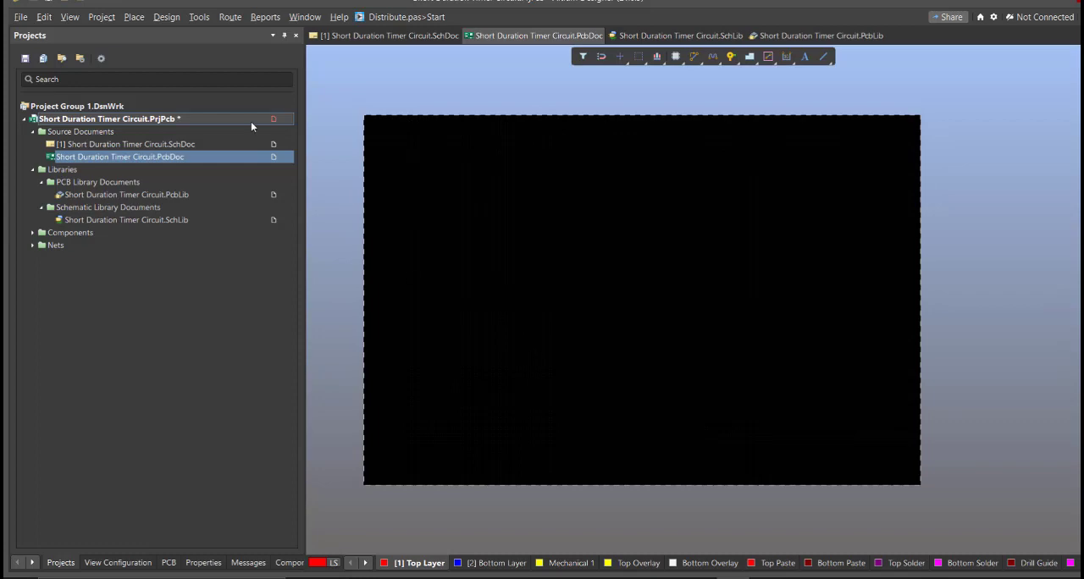
right_click(252, 124)
left_click(292, 184)
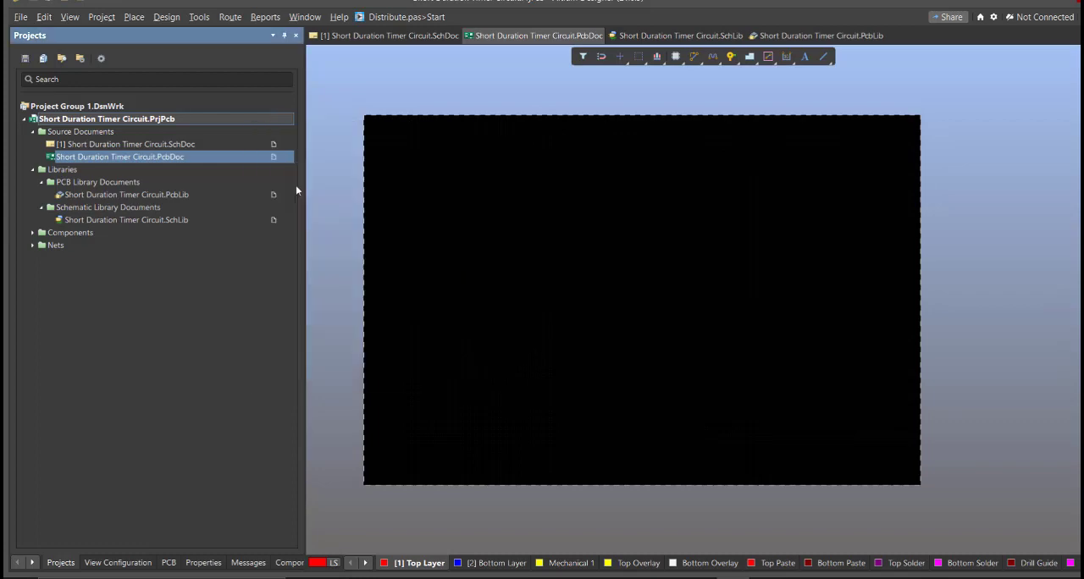
Step: From the schematic, start the update of the PCB document and review the components and nets listed in the engineering change order
left_click(414, 37)
scroll(465, 210, "down", 9, "ctrl")
right_click_drag(481, 146, 468, 271)
scroll(474, 270, "up", 3, "ctrl")
scroll(511, 246, "up", 2, "ctrl")
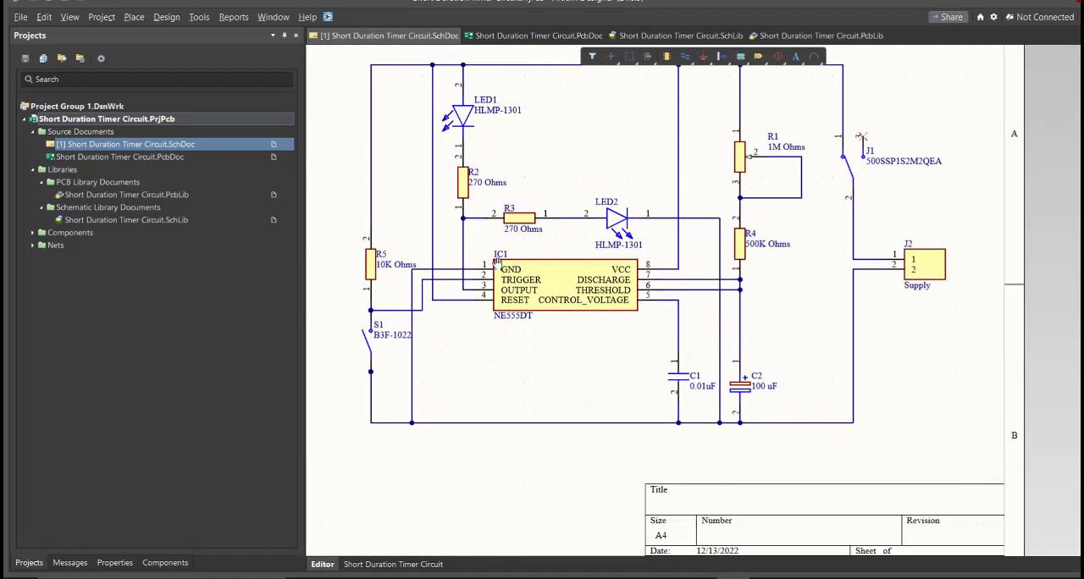
left_click(166, 17)
left_click(173, 34)
scroll(558, 224, "down", 3)
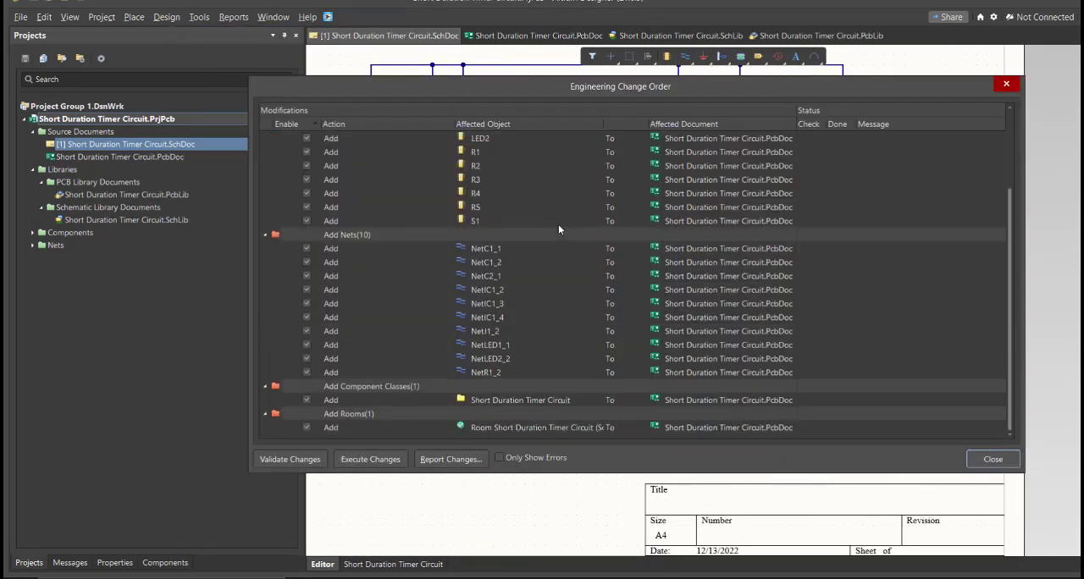
scroll(558, 224, "up", 3)
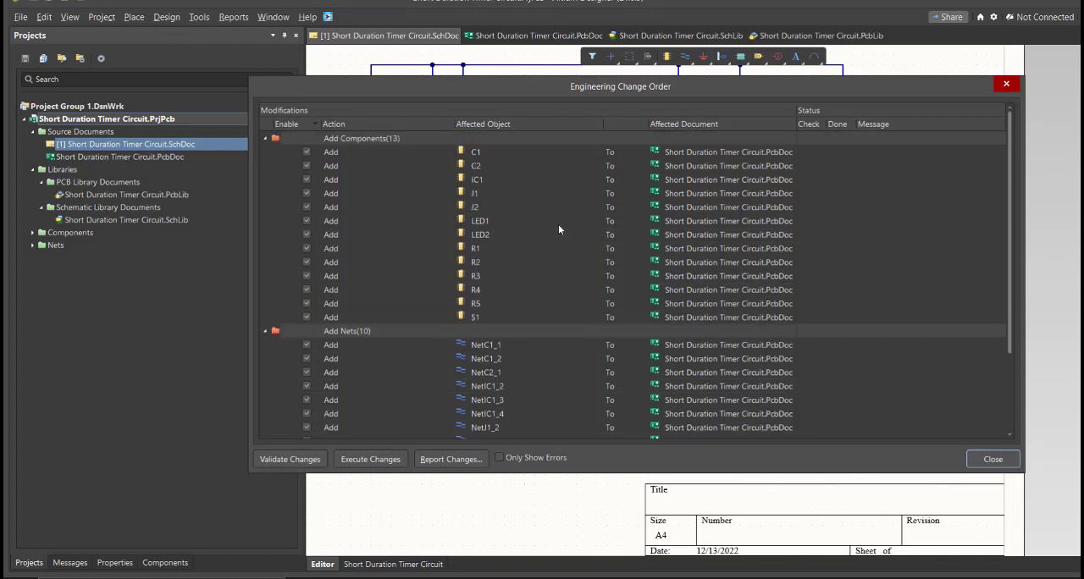
scroll(559, 224, "down", 3)
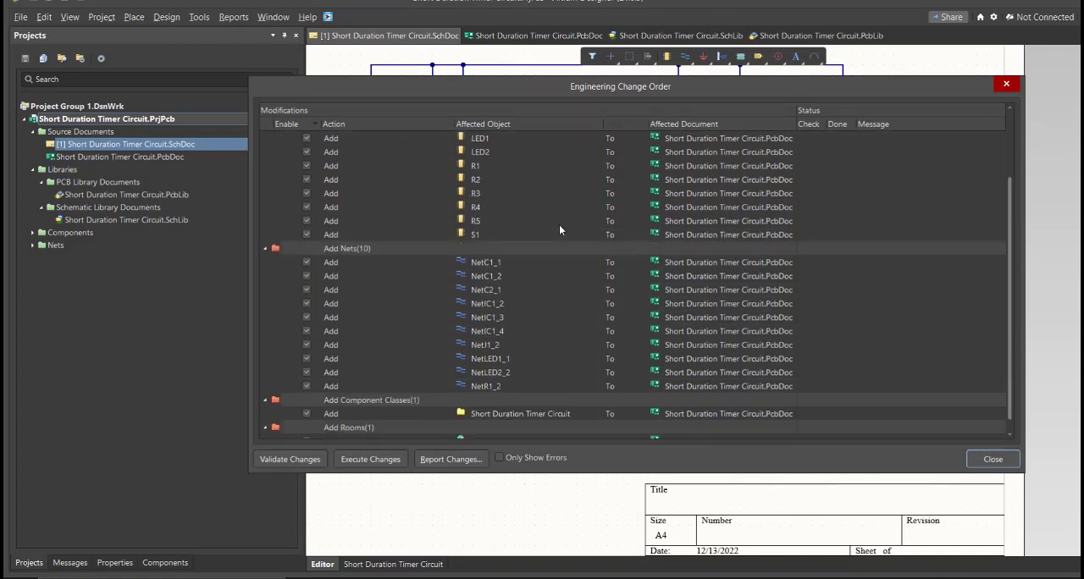
left_click(546, 193)
left_click(533, 290)
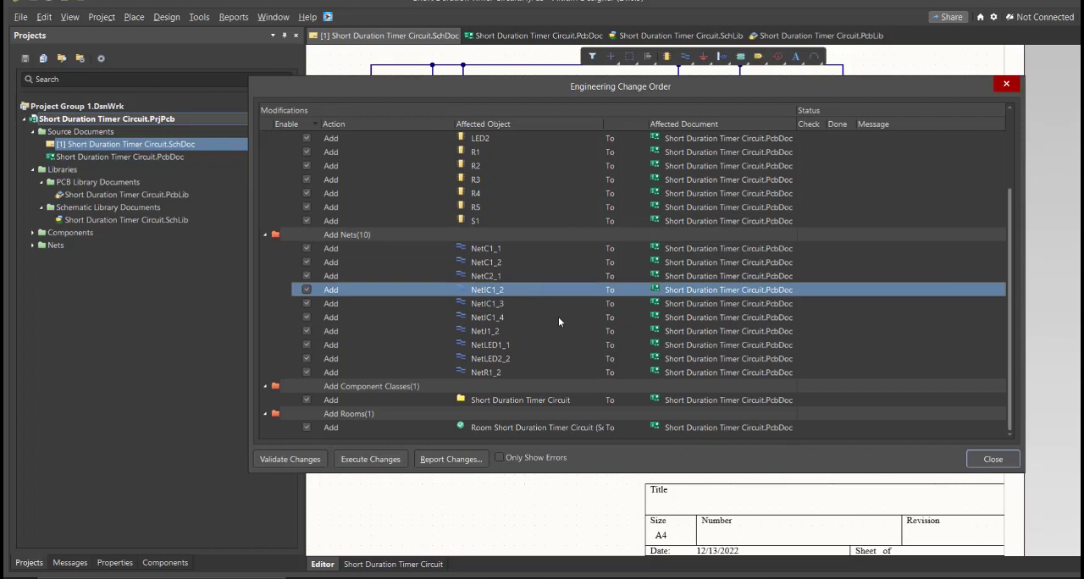
Step: Validate and execute the engineering changes, and close the change order to get the components in the PCB document
left_click(319, 459)
left_click(366, 462)
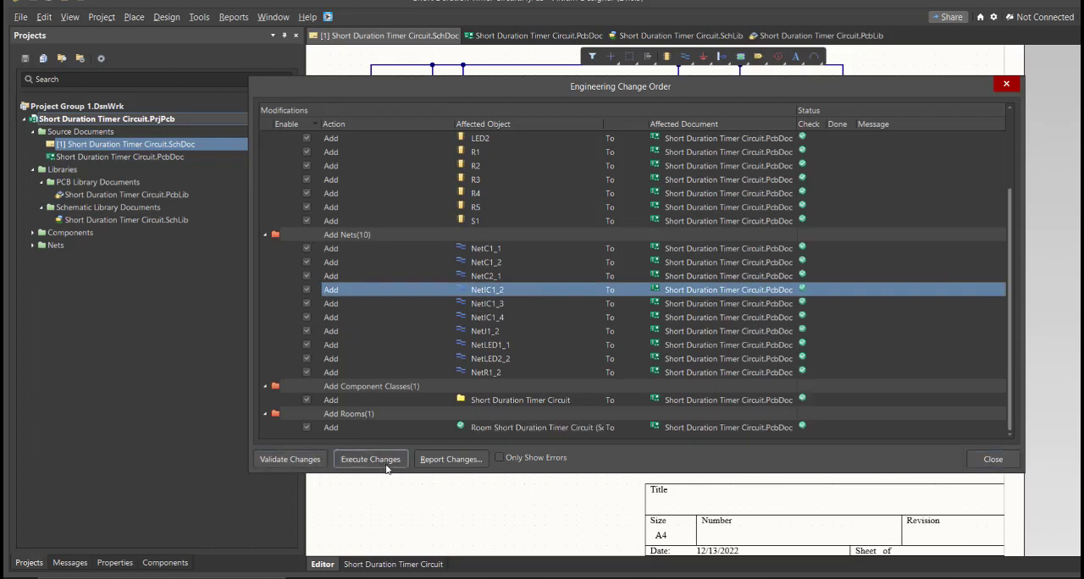
left_click(983, 462)
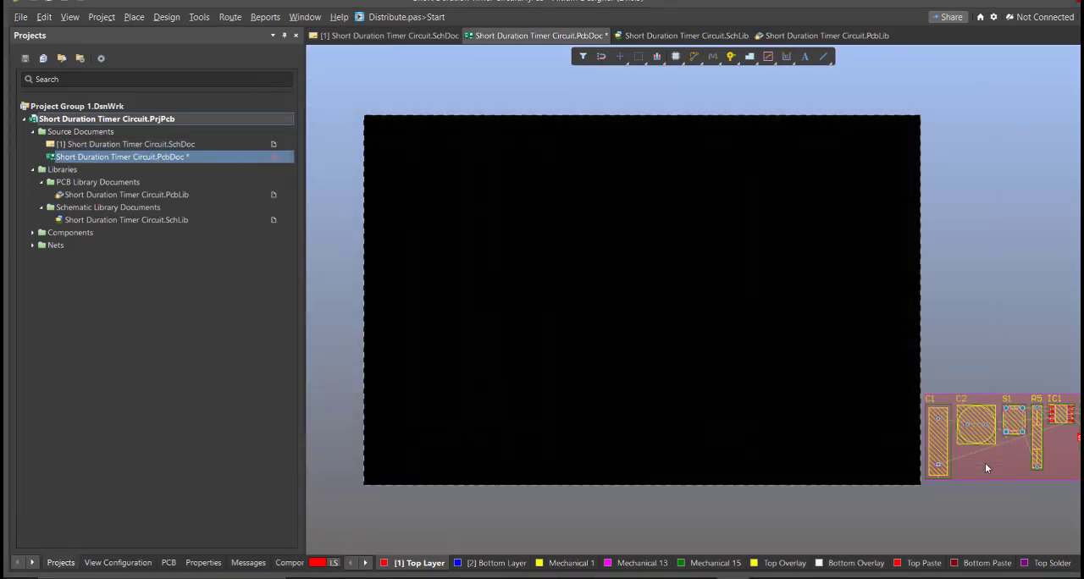
Step: Move the component room onto the board's lower-left area, place C1, C2 and S1 outside the board's left edge and select these three
right_click_drag(984, 462, 870, 433)
scroll(871, 433, "down", 3, "ctrl")
left_click_drag(871, 416, 599, 395)
left_click_drag(883, 417, 619, 403)
right_click_drag(531, 370, 538, 367)
scroll(508, 366, "up", 2, "ctrl")
right_click_drag(340, 386, 638, 370)
left_click_drag(432, 367, 847, 465)
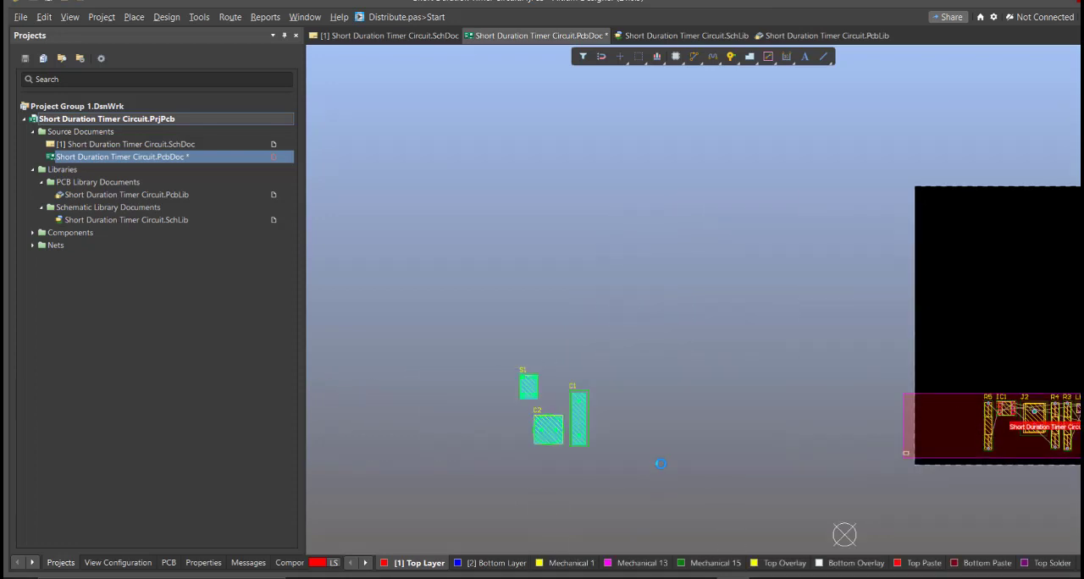
Step: Move the selected C1, C2 and S1 closer to the board and arrange the components compactly in its lower-left corner
key("m")
key("s")
left_click(845, 433)
right_click_drag(1074, 445, 834, 402)
scroll(855, 398, "up", 2, "ctrl")
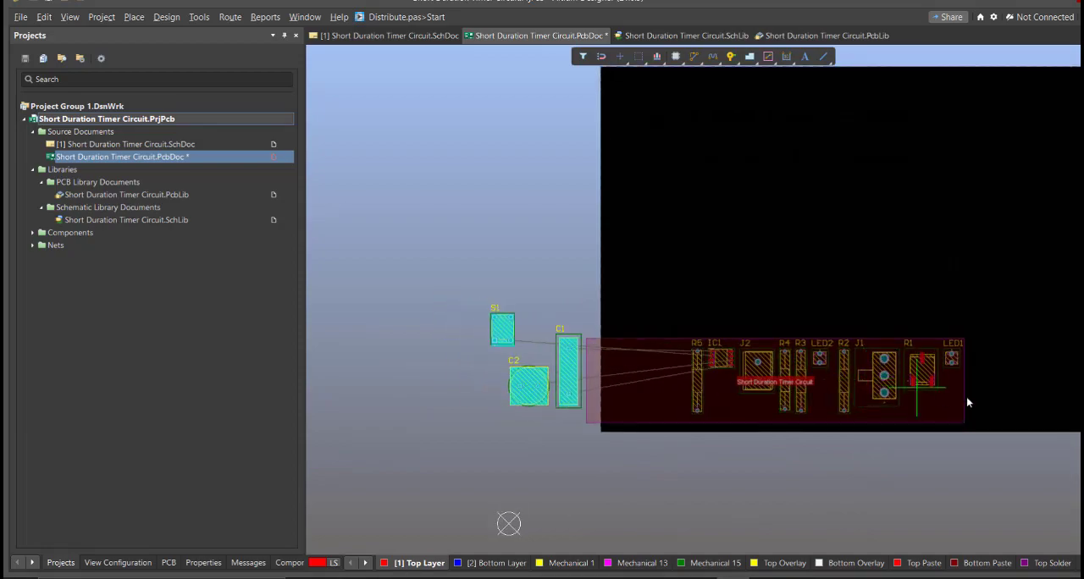
right_click_drag(545, 361, 427, 473)
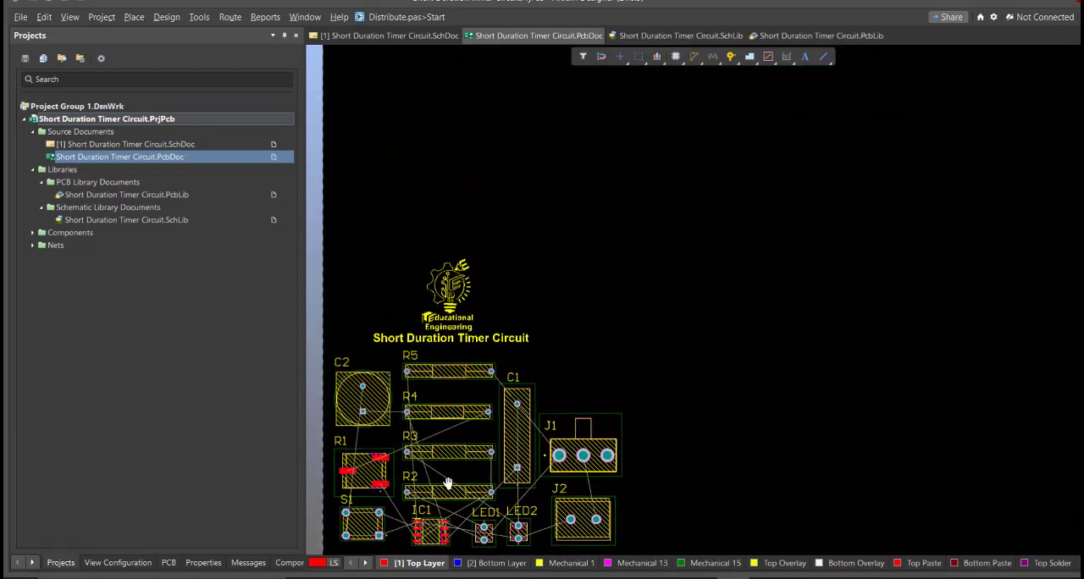
scroll(447, 482, "down", 3, "ctrl")
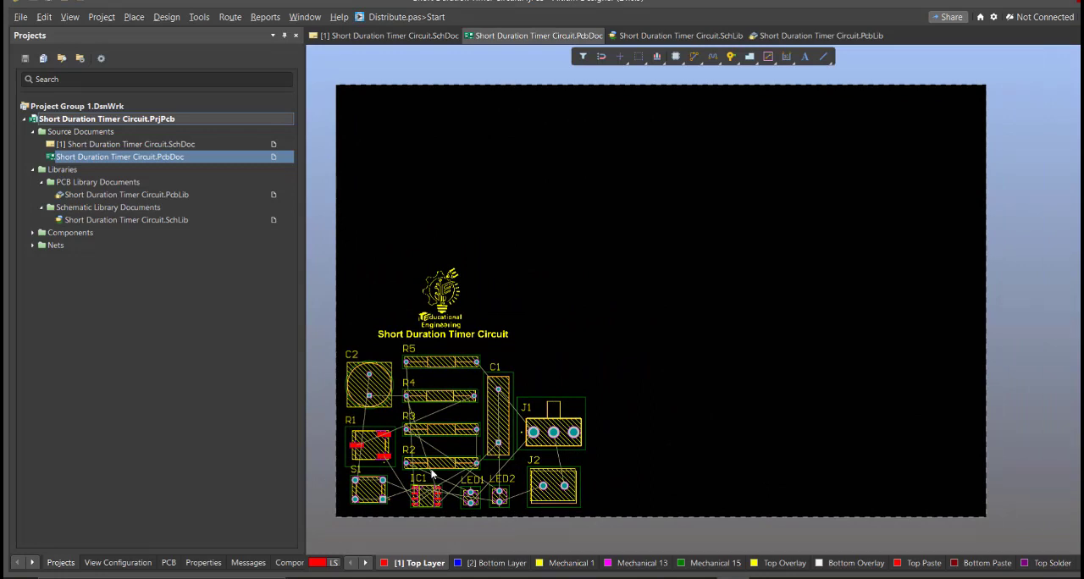
Step: Edit the board shape in board planning mode, pulling the right and upper edges in around the components and logo, and return to 2D
key("3")
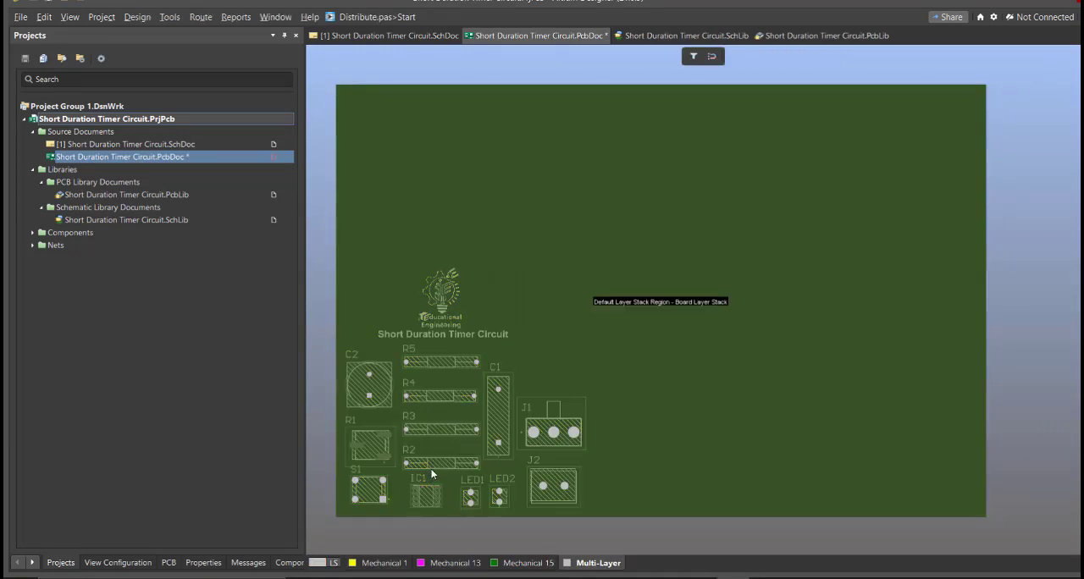
left_click(137, 17)
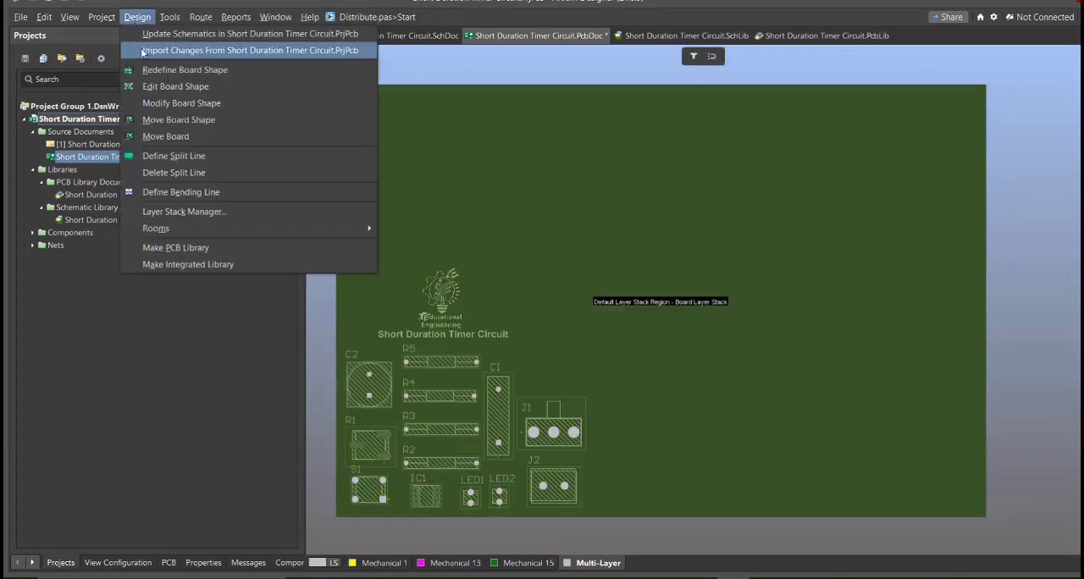
left_click(163, 87)
scroll(432, 254, "down", 2, "ctrl")
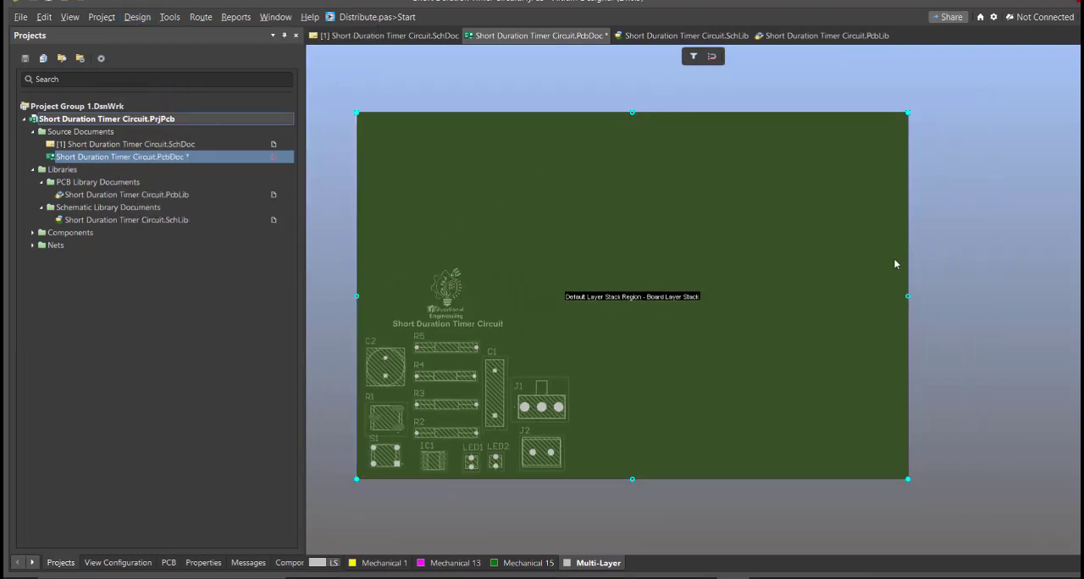
left_click(576, 316)
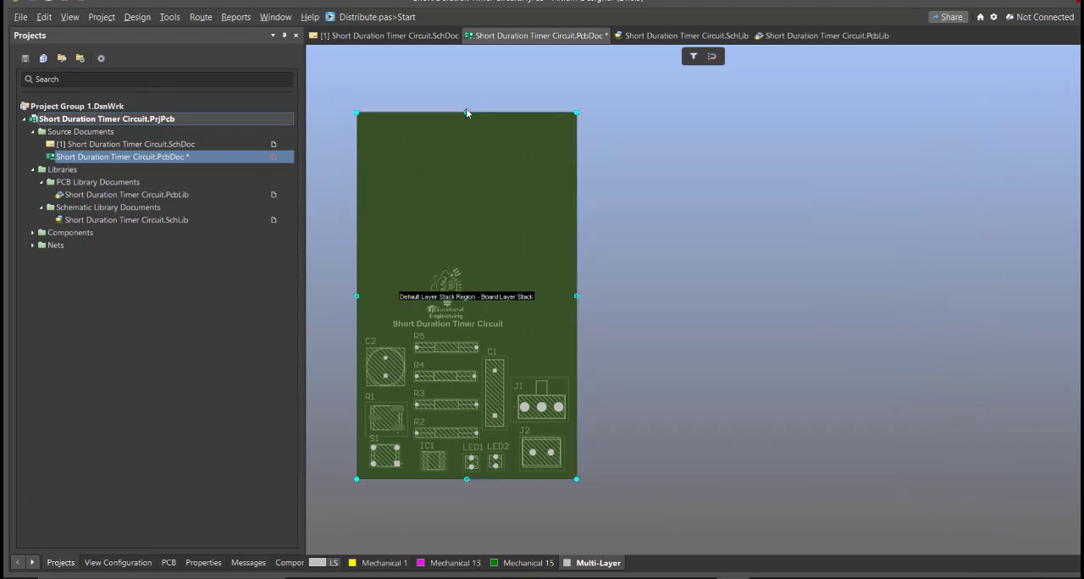
left_click_drag(465, 110, 462, 264)
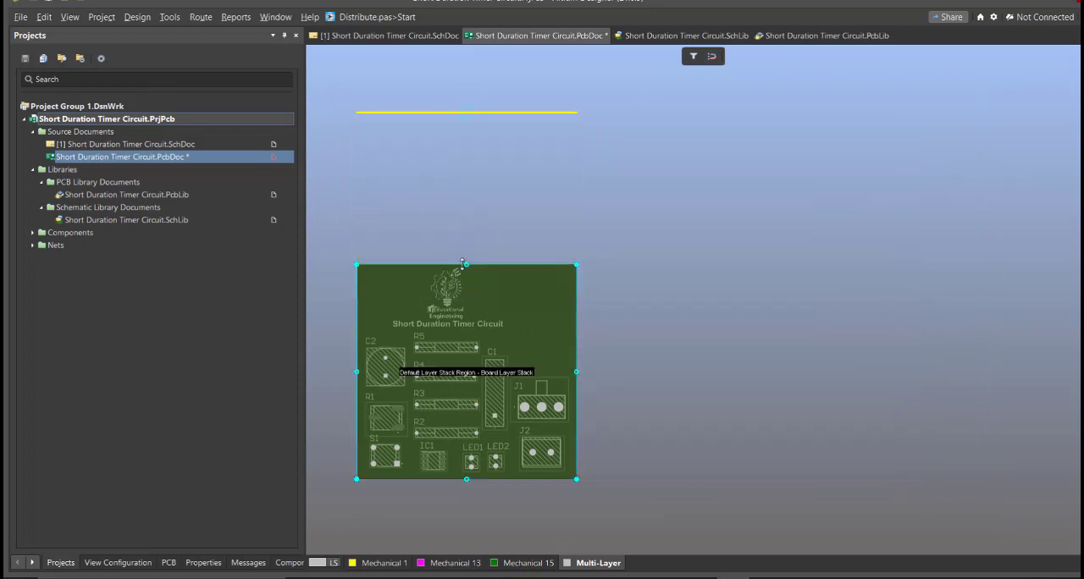
scroll(362, 447, "up", 2, "ctrl")
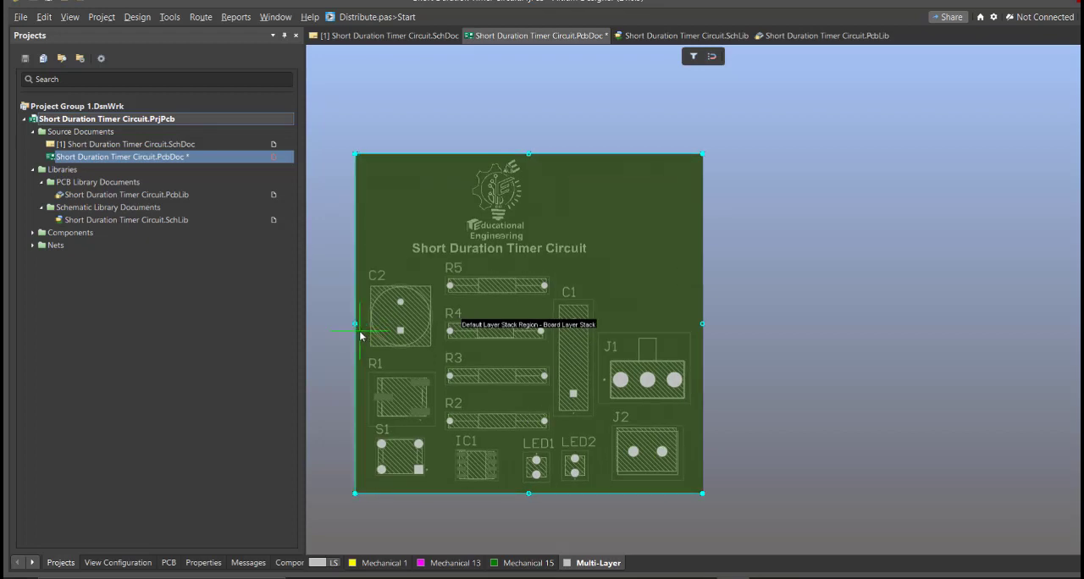
key("2")
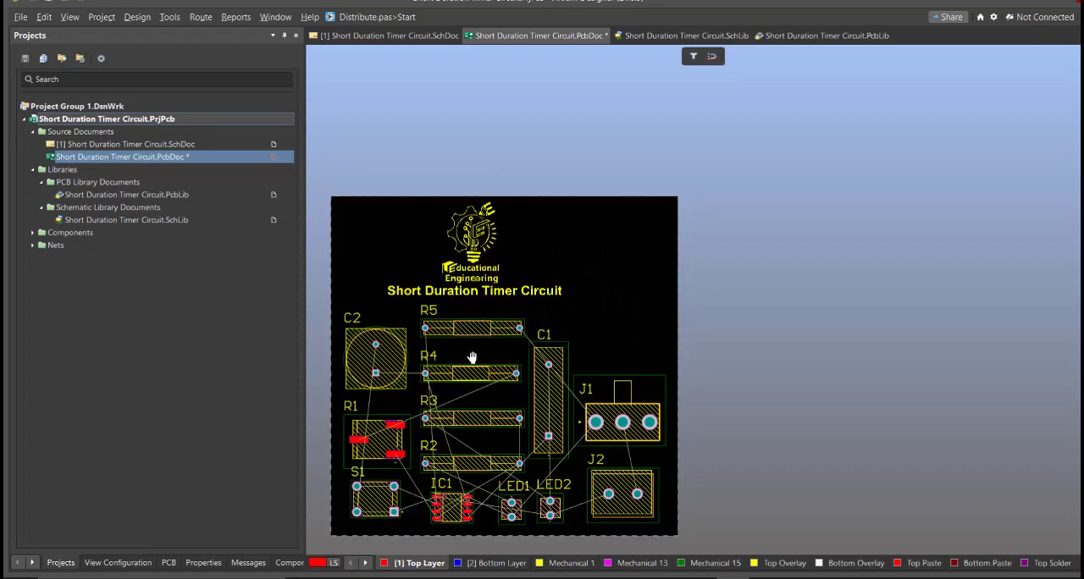
Step: Select the logo and title text and move them slightly right so they sit roughly centred above the components
left_click_drag(431, 184, 432, 238)
scroll(467, 270, "up", 3, "ctrl")
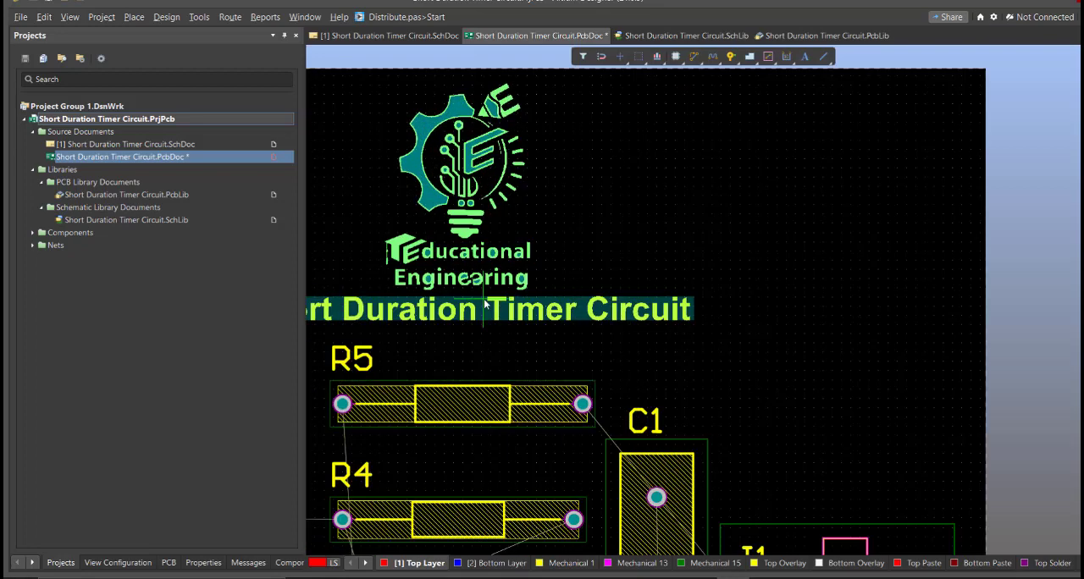
left_click_drag(497, 248, 559, 235)
scroll(500, 247, "down", 3, "ctrl")
scroll(518, 236, "down", 2, "ctrl")
scroll(432, 405, "up", 4, "ctrl")
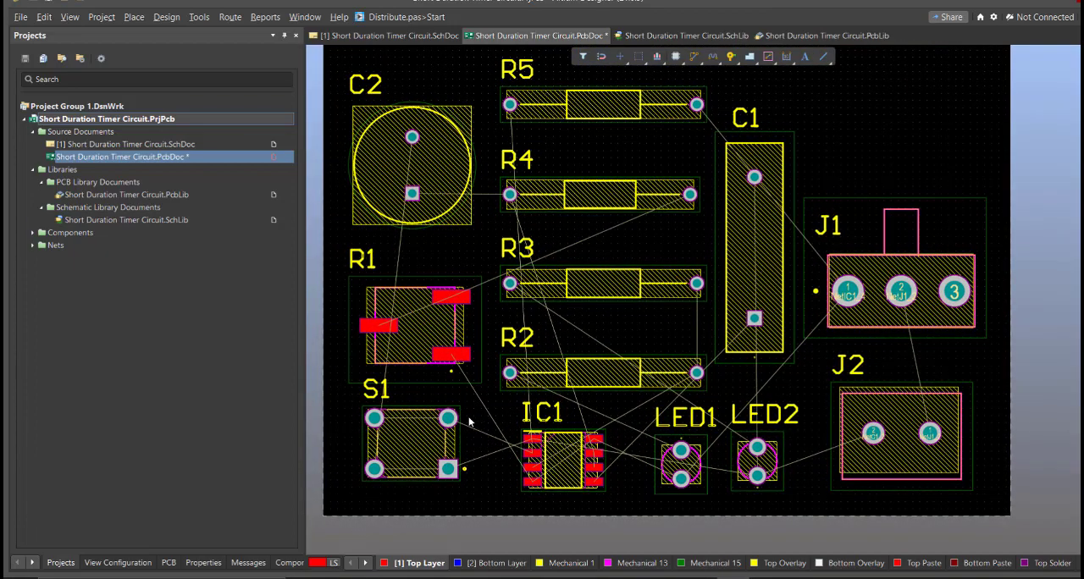
Step: Start Interactive Routing and route a top-layer track from S1 pin 1 to IC1 pin 1
left_click(230, 17)
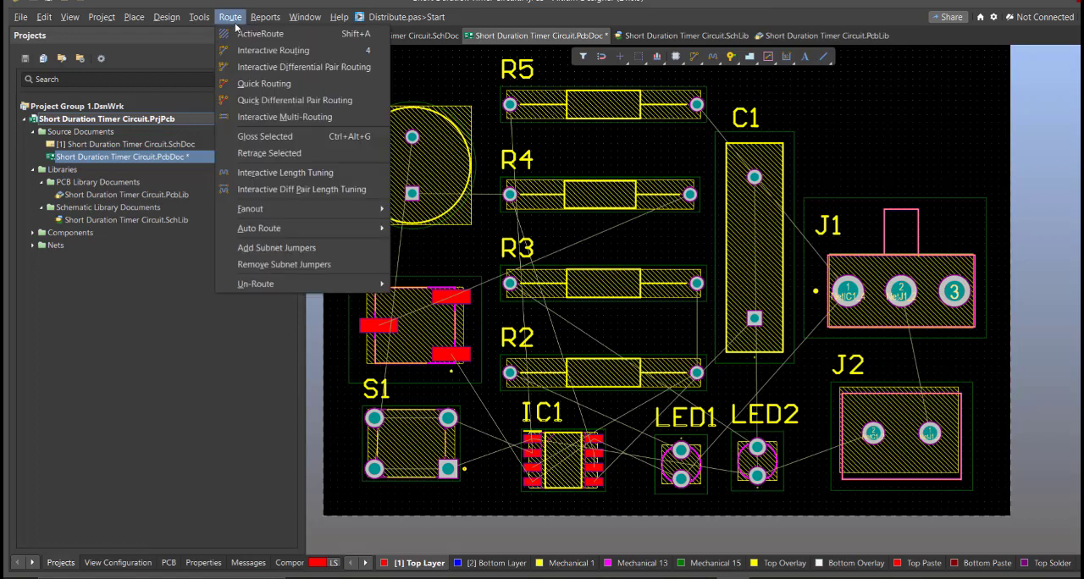
left_click(269, 51)
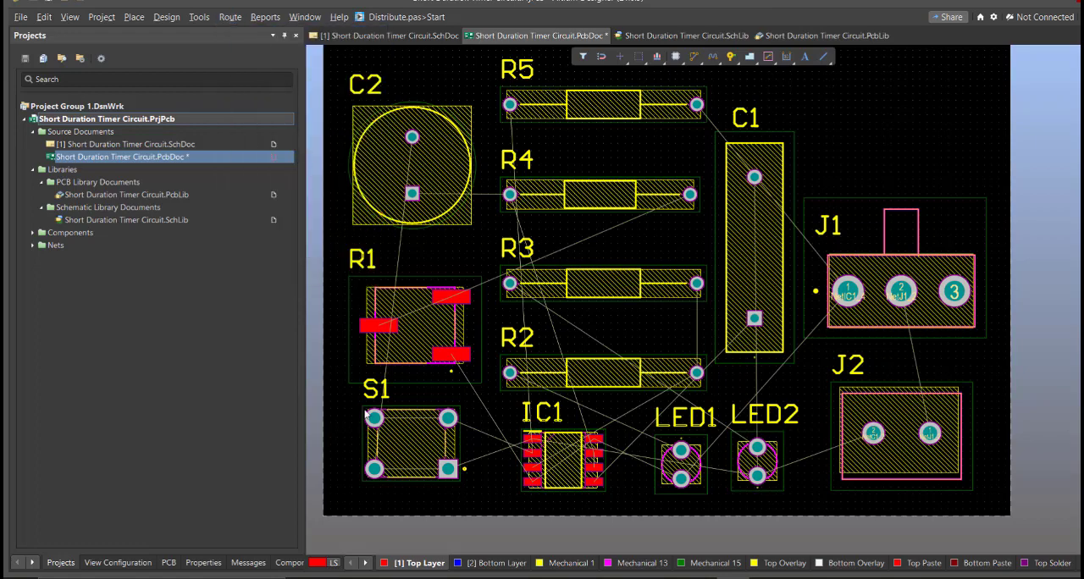
scroll(450, 508, "up", 3, "ctrl")
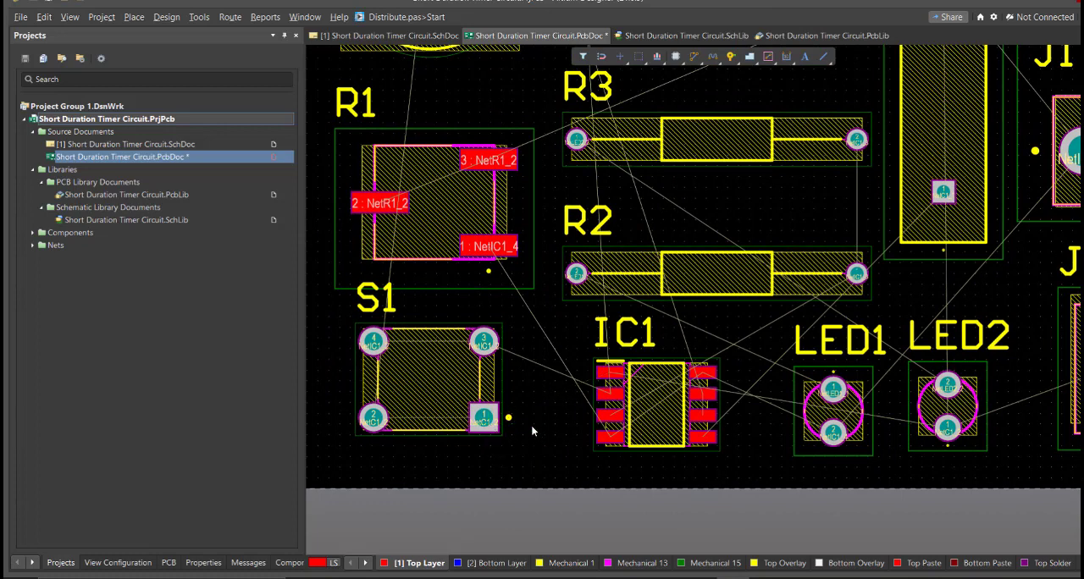
left_click(508, 417)
scroll(548, 395, "up", 2, "ctrl")
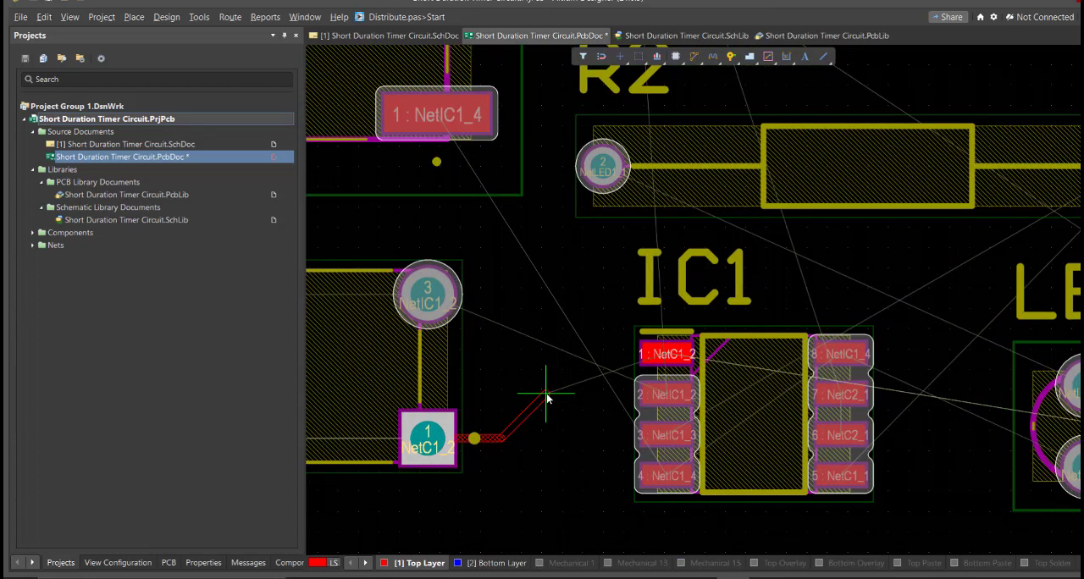
left_click(664, 355)
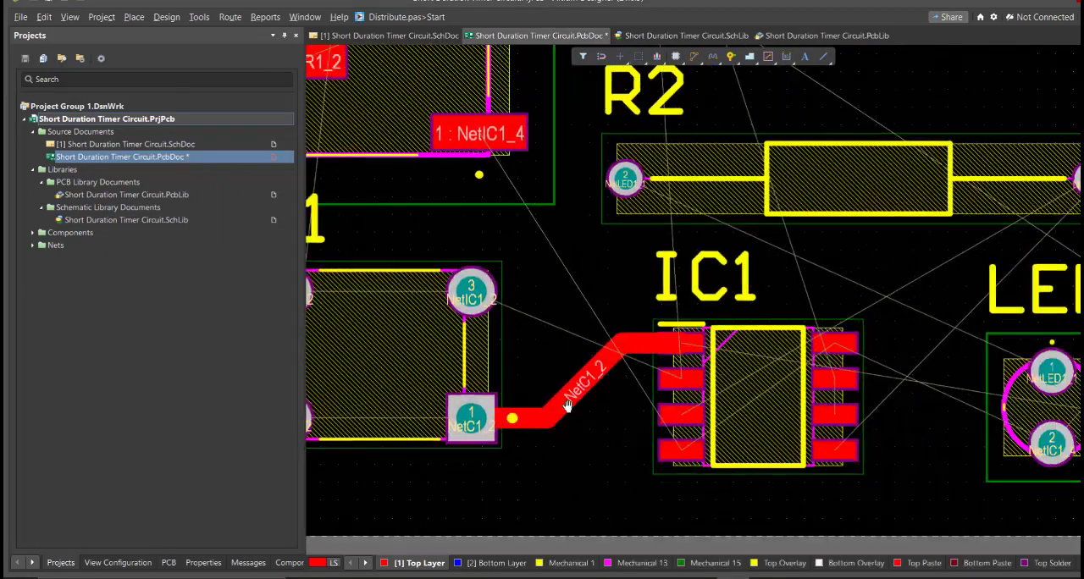
Step: Widen the routing width rule and route the top-layer tracks linking C2, S1, R1, R2 and R4 with IC1's pins 1 to 4
scroll(549, 405, "down", 3, "ctrl")
scroll(646, 336, "down", 3, "ctrl")
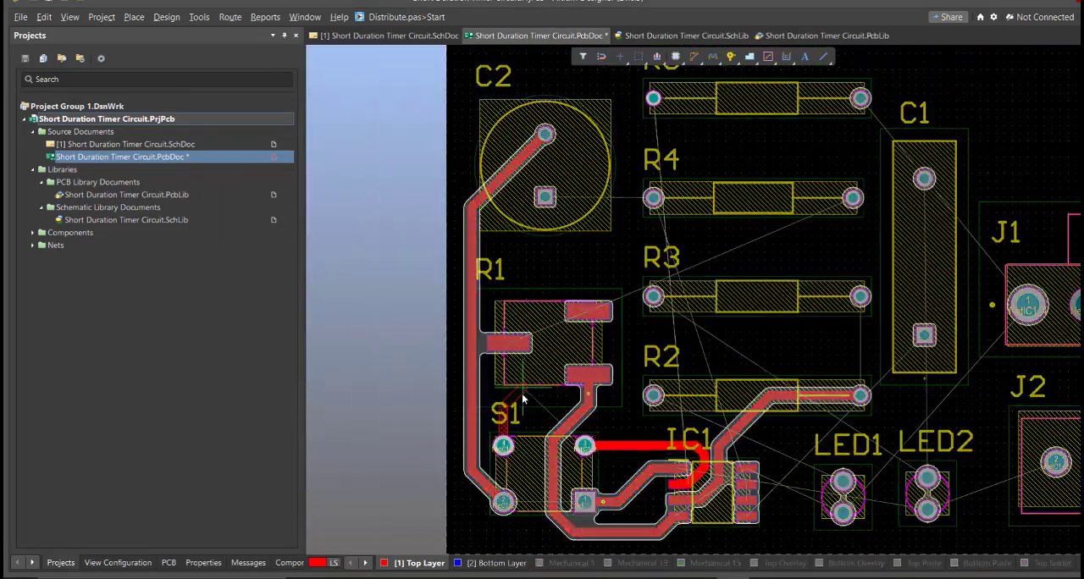
scroll(690, 423, "up", 2, "ctrl")
scroll(738, 316, "up", 3)
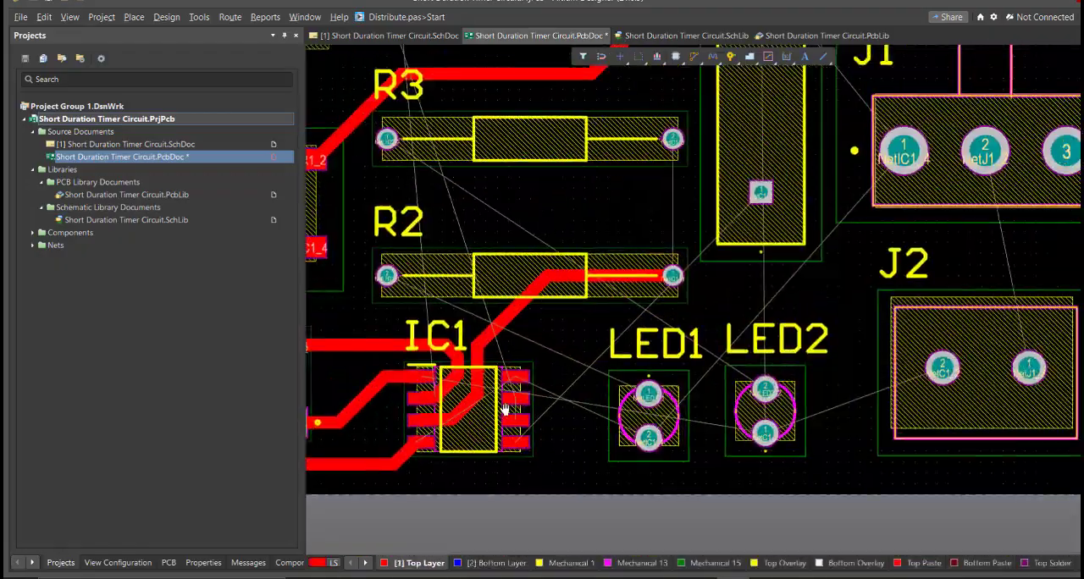
Step: Route IC1 pins 4 and 8 to LED1 pin 2 on the top layer and link S1 pins 3 and 4 on the bottom layer
scroll(503, 406, "up", 5, "ctrl")
key("ctrl+w")
scroll(484, 487, "down", 3, "ctrl")
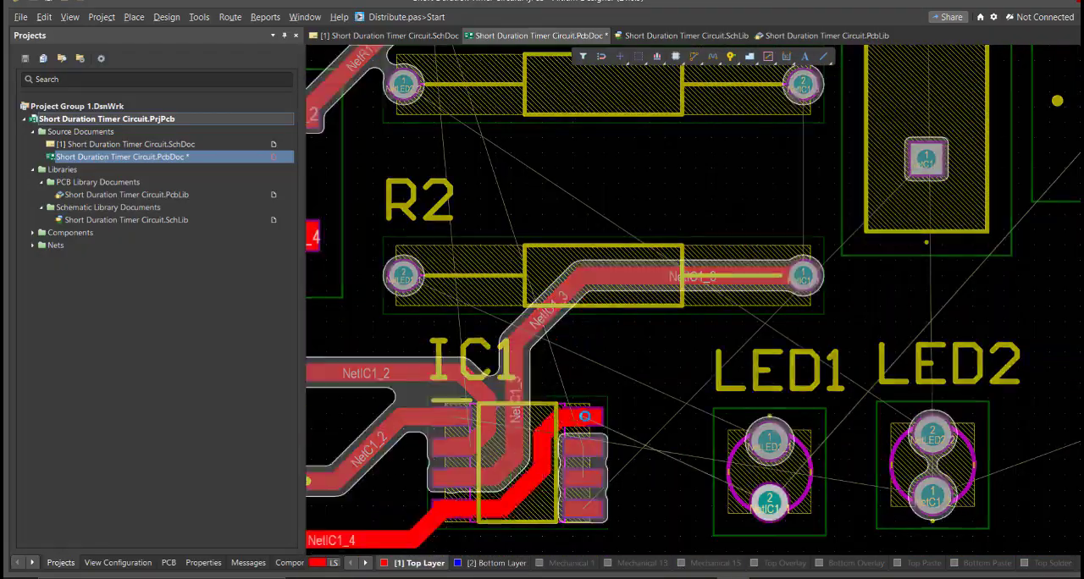
scroll(574, 406, "down", 3, "ctrl")
scroll(569, 382, "up", 2, "ctrl")
scroll(569, 383, "down", 2, "ctrl")
scroll(569, 382, "up", 3, "ctrl")
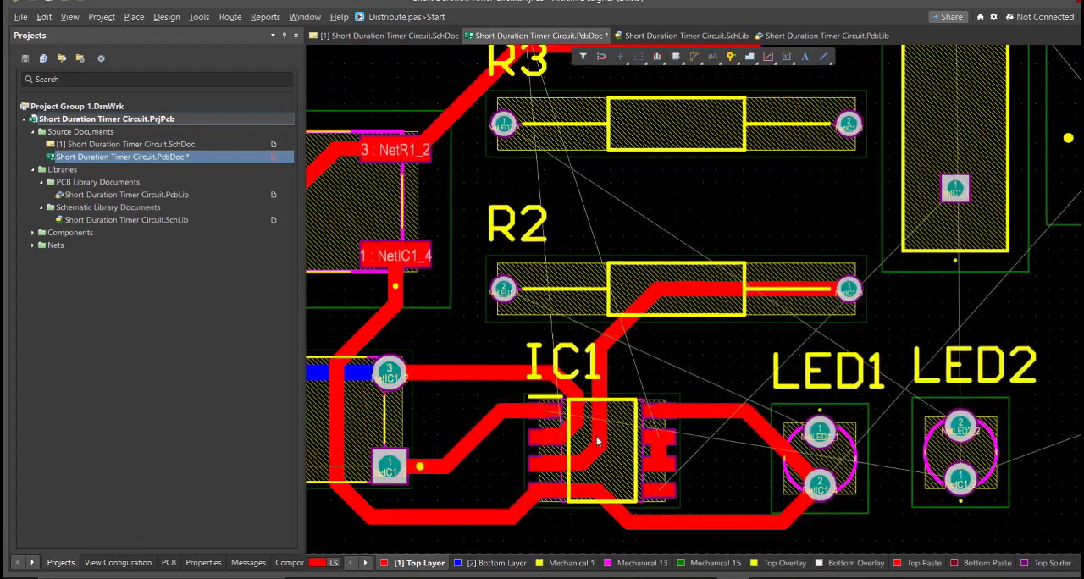
scroll(598, 440, "down", 1, "ctrl")
Step: Delete the track between IC1 pin 3 and R2, and reroute the R1-to-IC1 pin 4 track further left through S1
left_click(676, 408)
key("Tab")
key("Delete")
scroll(670, 452, "up", 1, "ctrl")
key("ctrl+w")
left_click(514, 488)
scroll(472, 490, "down", 1, "ctrl")
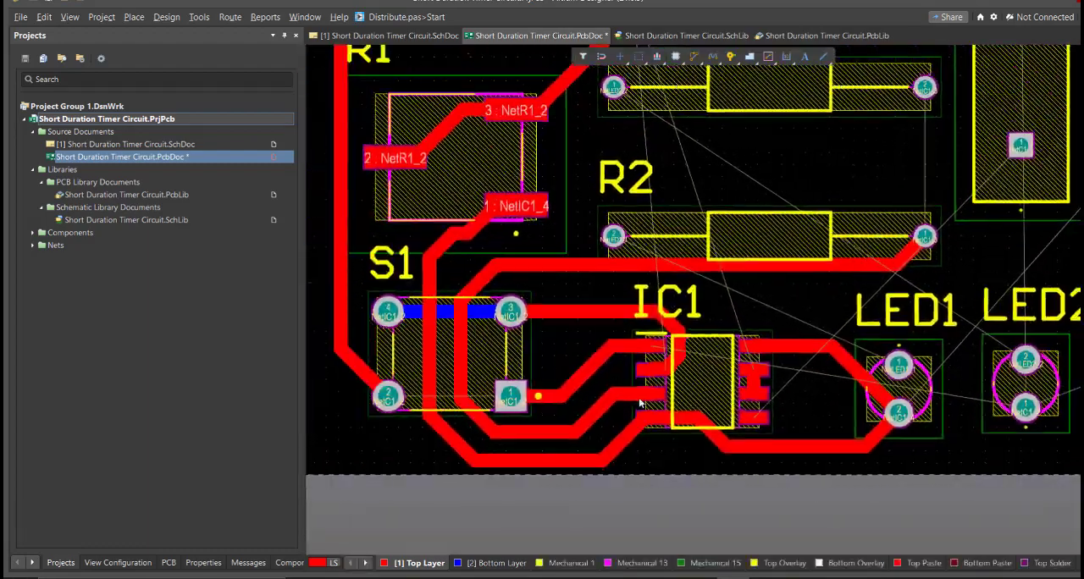
Step: Route IC1 pin 3 around S1 to R2 pin 1, shifting the neighbouring R1-to-IC1 and S1-to-IC1 tracks to make space
scroll(640, 403, "up", 2, "ctrl")
key("ctrl+w")
left_click(641, 500)
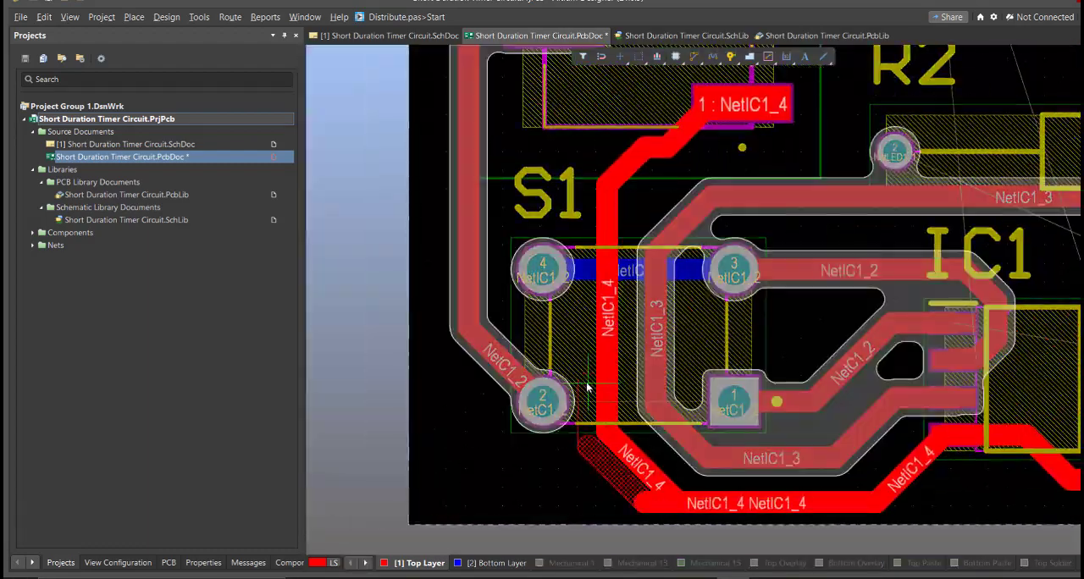
left_click(587, 387)
left_click(527, 356)
scroll(533, 373, "down", 2, "ctrl")
left_click(584, 446)
left_click(589, 280)
key("Escape")
scroll(658, 327, "up", 1, "ctrl")
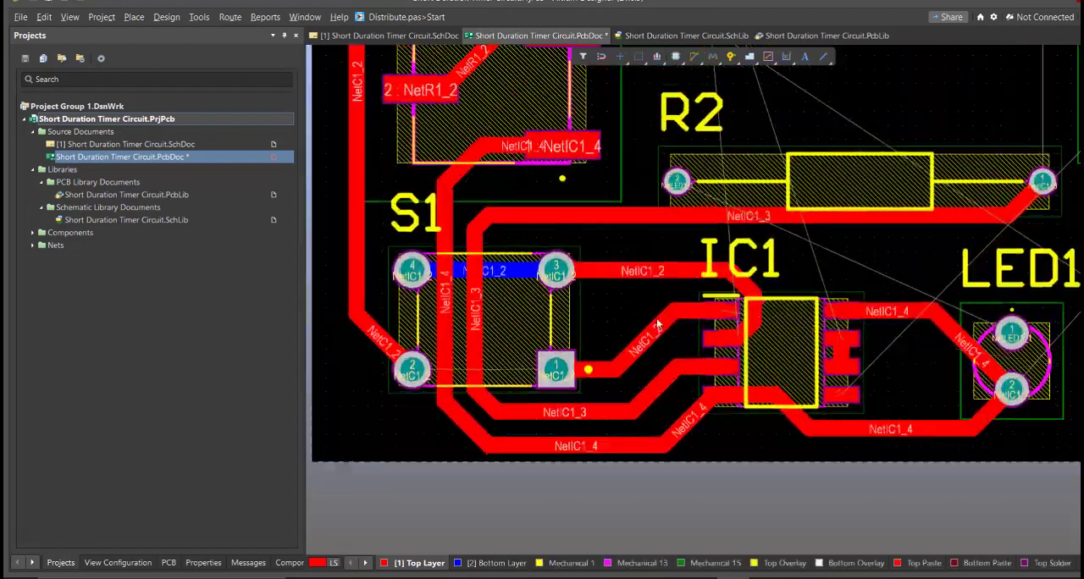
left_click_drag(657, 327, 611, 320)
mouse_move(584, 410)
left_mouse_down()
mouse_move(579, 433)
mouse_move(601, 425)
left_mouse_up()
Step: Extend the board shape by pulling its lower edge slightly down, away from the tracks, and return to the 2D layout
scroll(595, 426, "down", 1, "ctrl")
key("3")
left_click_drag(847, 408, 847, 429)
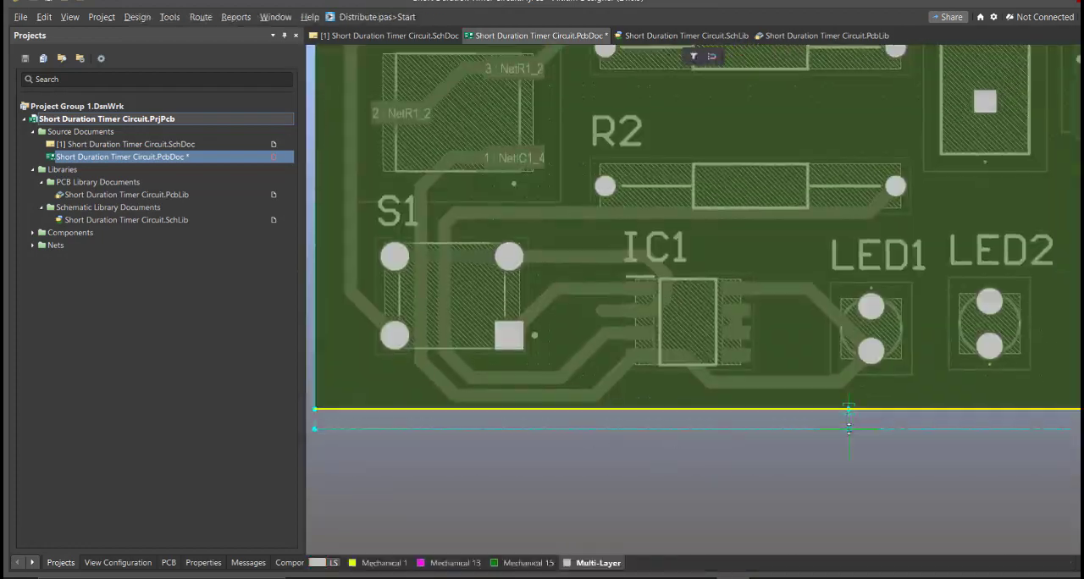
key("2")
Step: Reroute the top-layer track from IC1 pin 2 to S1 pin 3 so that it passes below and around S1 pin 1
scroll(510, 382, "up", 1, "ctrl")
scroll(510, 383, "up", 1, "ctrl")
key("ctrl+w")
left_click(783, 375)
left_click(585, 279)
scroll(508, 415, "down", 3, "ctrl")
scroll(605, 407, "up", 2, "ctrl")
key("ctrl+w")
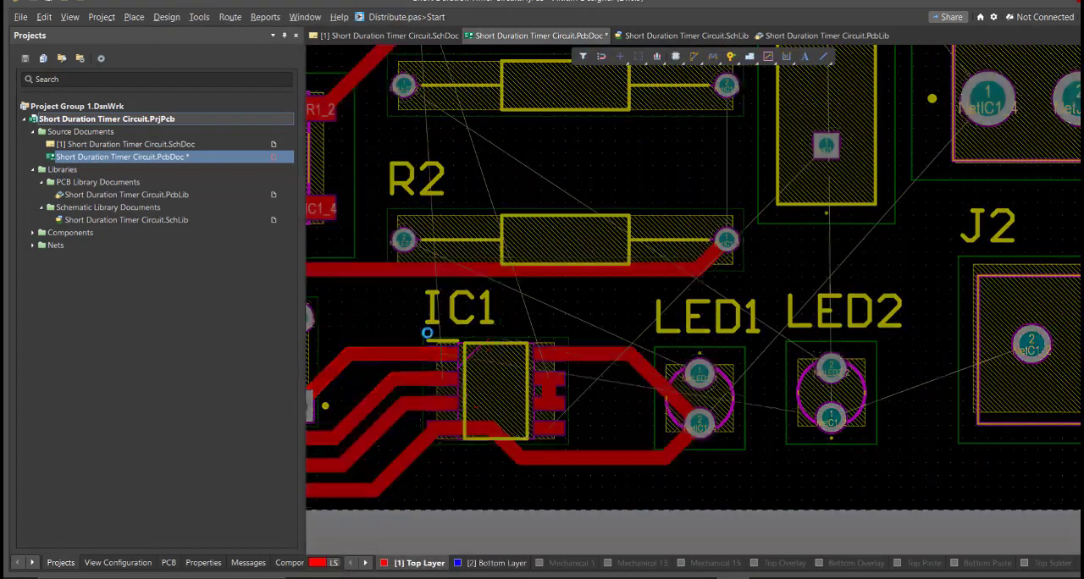
left_click(573, 437)
key("Escape")
Step: Route a bottom-layer track from S1 pin 3 up to R5 pin 1
scroll(580, 436, "down", 2, "ctrl")
left_click(500, 563)
key("ctrl+w")
left_click(474, 395)
scroll(470, 215, "down", 2, "ctrl")
left_click(434, 51)
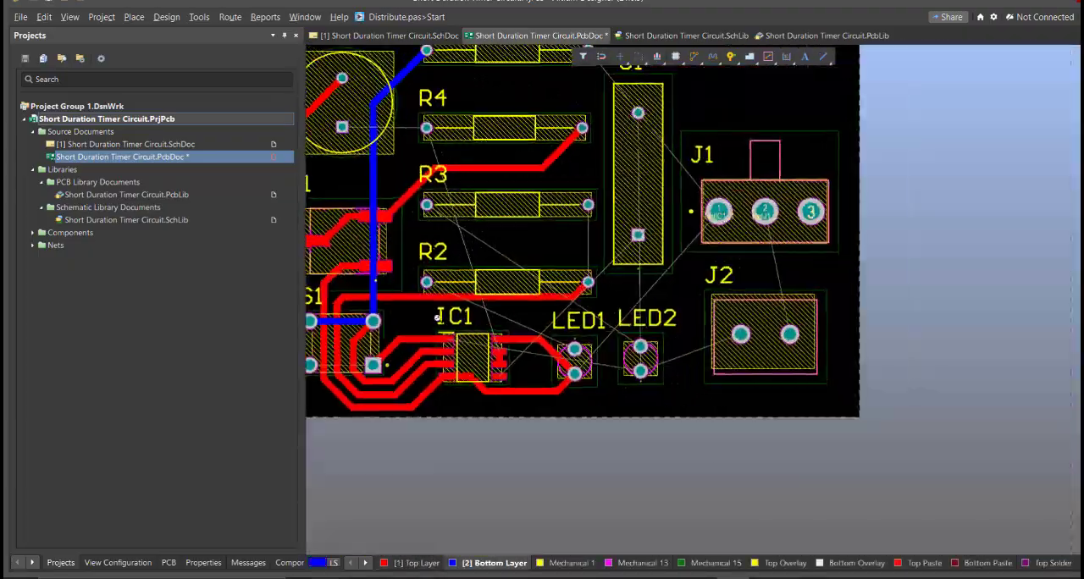
Step: Try routing IC1's NetC2_1 pins to R4 pin 1 on the top layer, passing above IC1 and along C1
left_click(416, 563)
scroll(501, 363, "up", 4, "ctrl")
key("ctrl+w")
left_click(704, 513)
scroll(643, 464, "down", 2, "ctrl")
left_click(579, 158)
scroll(713, 499, "up", 1, "ctrl")
left_click(637, 430)
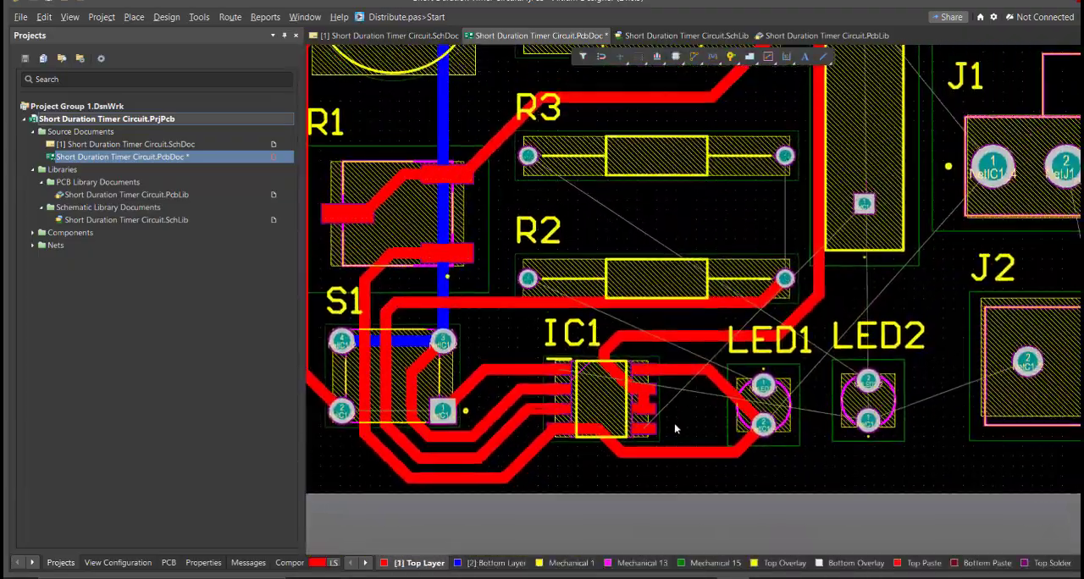
scroll(631, 373, "down", 4, "ctrl")
key("Escape")
Step: Delete the track from IC1 pin 4 to LED1, and route IC1 pin 5 between the LEDs to C1 pin 1 on the top layer
scroll(634, 322, "up", 3, "ctrl")
left_click(525, 452)
key("Escape")
left_click(542, 469)
key("Delete")
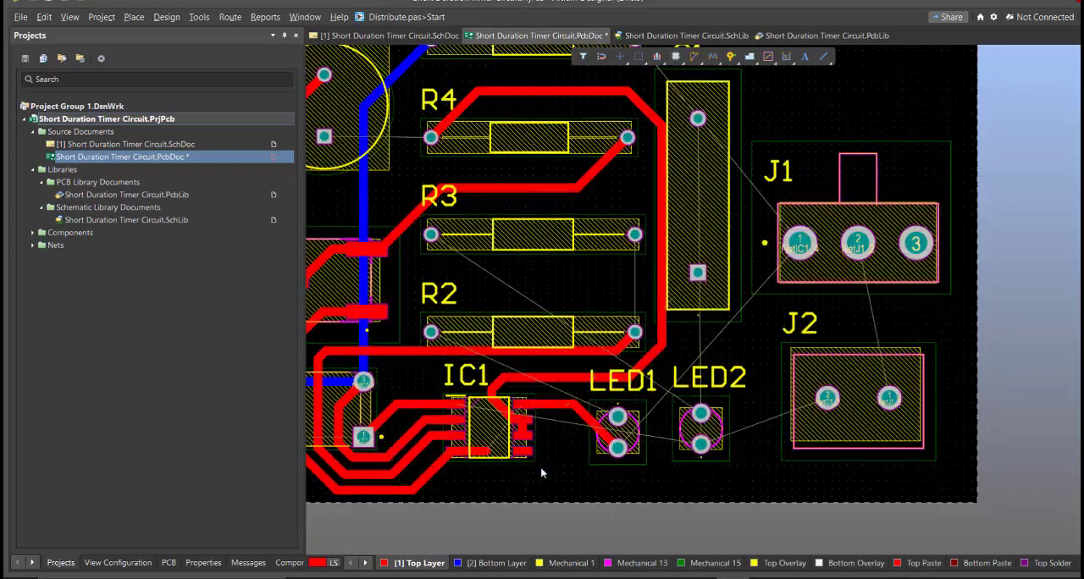
key("ctrl+w")
left_click(525, 452)
left_click(698, 273)
scroll(501, 448, "up", 3, "ctrl")
scroll(519, 481, "down", 4, "ctrl")
Step: Delete the IC1-to-R4 track and reroute IC1 pin 6 below LED1 to R4 pin 1, alongside the C1 track
left_click(555, 429)
key("Delete")
scroll(551, 468, "up", 1, "ctrl")
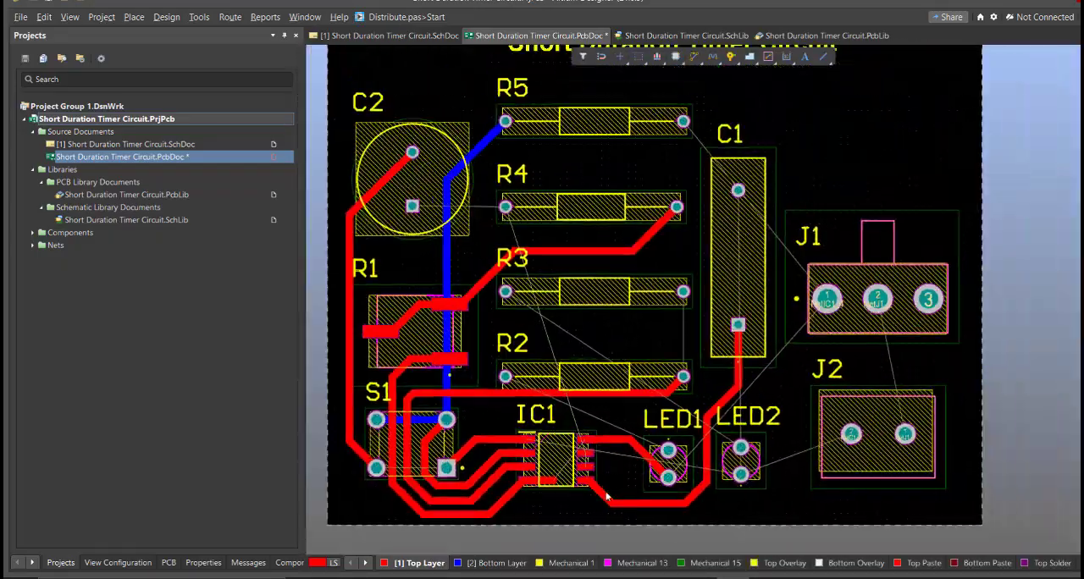
key("ctrl+w")
left_click(587, 462)
scroll(597, 345, "up", 2, "ctrl")
left_click(421, 314)
scroll(566, 347, "down", 2, "ctrl")
Step: Route the top-layer tracks IC1 pin 4 to pin 8, R5 to J1 pin 1, C1 pin 2 to LED2 pin 1 and J1 pin 2 to J2 pin 1
scroll(542, 276, "up", 3, "ctrl")
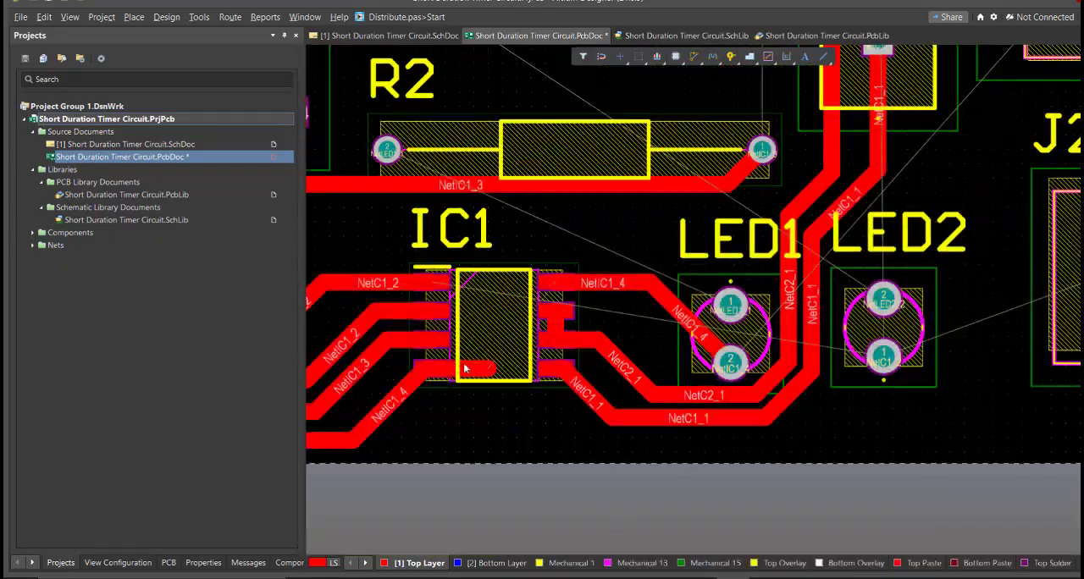
scroll(502, 349, "down", 2, "ctrl")
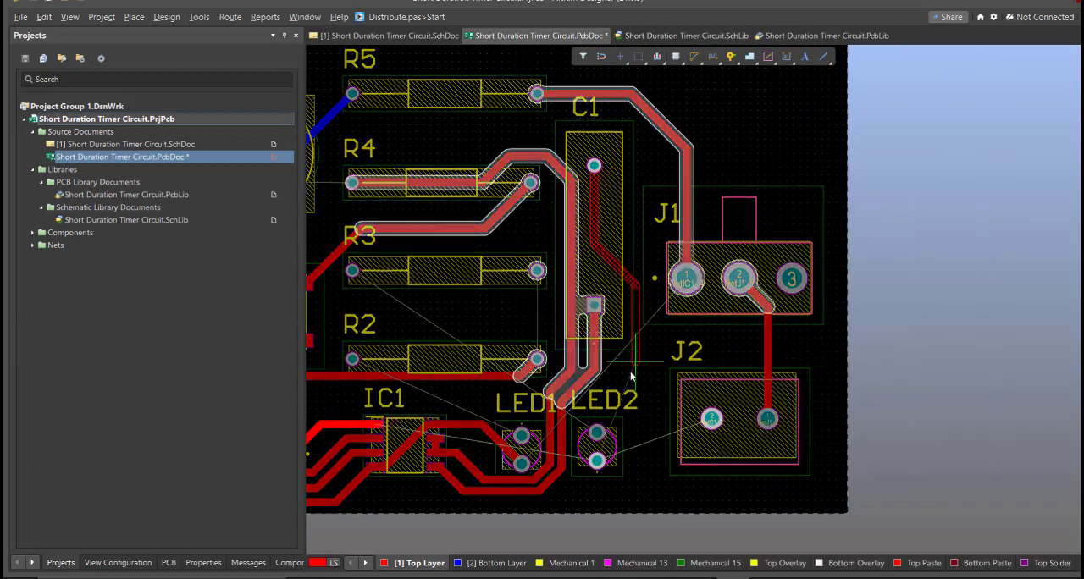
key("Escape")
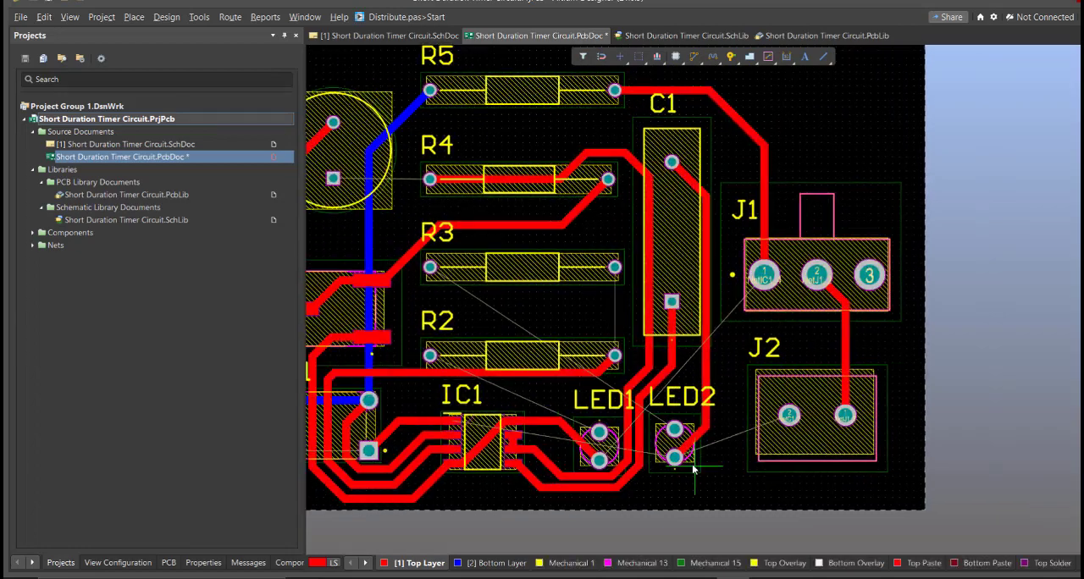
Step: Try to route LED2 pin 1 to J2 pin 2 on the top layer
left_click(675, 454)
left_click(789, 414)
scroll(633, 455, "up", 1, "ctrl")
left_click(773, 448)
key("Delete")
Step: Make the bottom layer active and turn on single-layer display
key("ctrl+w")
scroll(692, 490, "down", 1, "ctrl")
right_click_drag(653, 489, 636, 423)
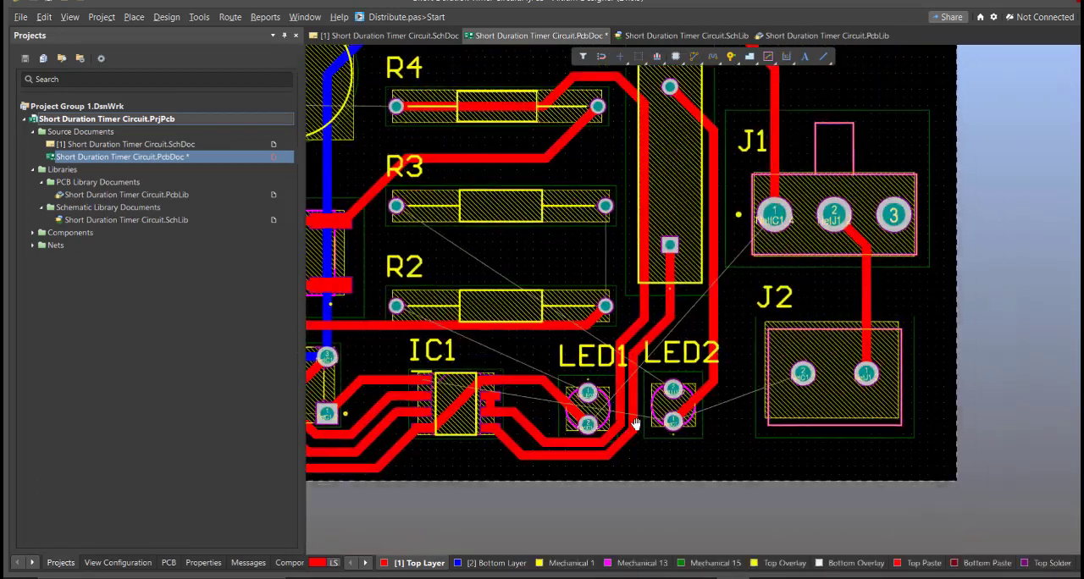
scroll(633, 474, "down", 1, "ctrl")
left_click(496, 563)
key("shift+s")
Step: Try routing J2 pin 2 through LED2 pin 1 and along the board's lower edge on the bottom layer
left_click(693, 453)
left_click(790, 415)
left_click(730, 453)
left_click(543, 443)
left_click(481, 443)
scroll(762, 446, "up", 2, "ctrl")
right_click_drag(762, 444, 495, 443)
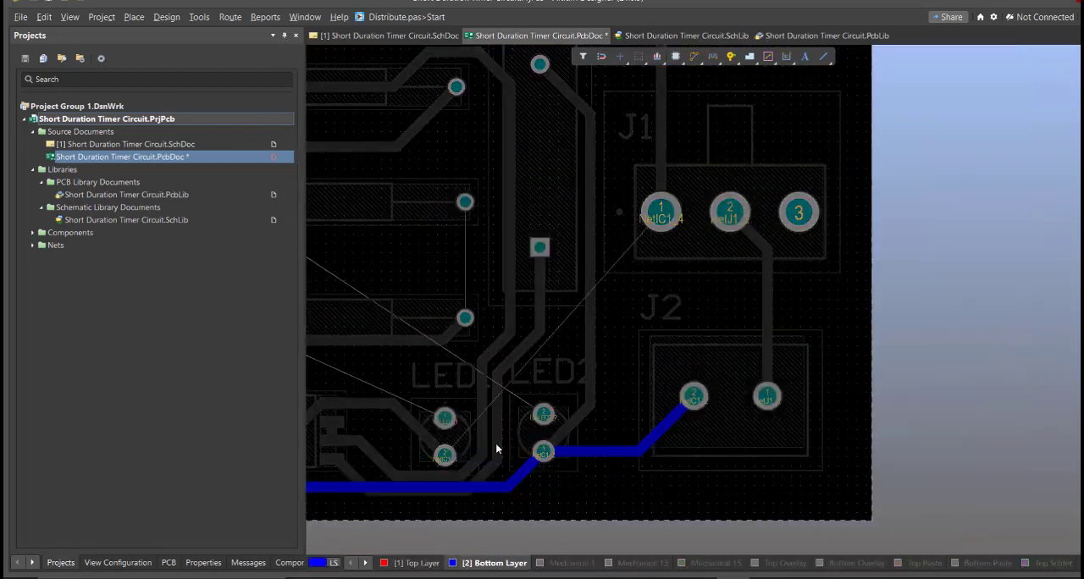
Step: Route LED2 pin 2 to R3 pin 1 and R3 pin 2 to R2 pin 1 on the bottom layer
left_click(541, 412)
scroll(627, 415, "down", 3, "ctrl")
left_click(626, 401)
left_click(480, 315)
left_click(617, 315)
left_click(616, 381)
Step: Route LED1 pin 1 to R2 pin 2 on the bottom layer
left_click(606, 437)
scroll(488, 411, "up", 3, "ctrl")
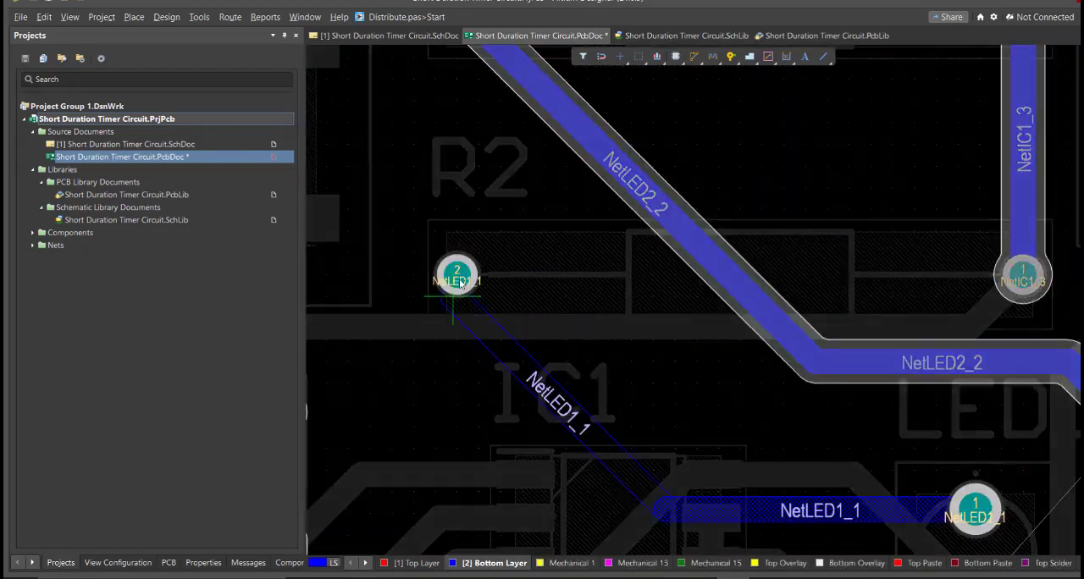
left_click(457, 280)
scroll(461, 283, "down", 2, "ctrl")
Step: Delete the bottom-layer track along the lower edge and route LED1 pin 2 to J1 pin 1 around LED2 there instead
right_click_drag(685, 404, 492, 459)
left_click(548, 473)
key("Delete")
left_click(504, 443)
left_click(702, 222)
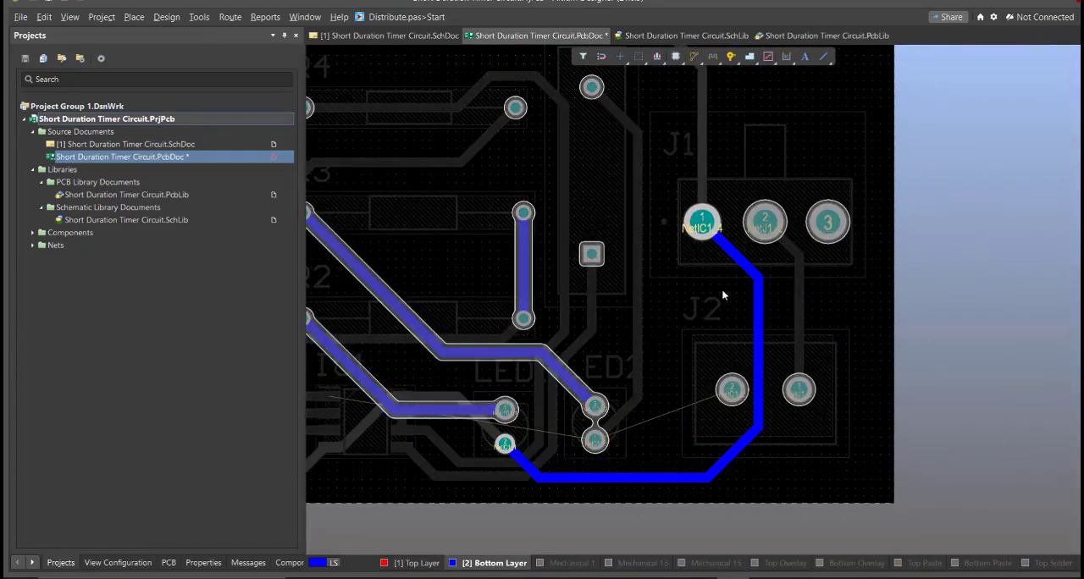
Step: Route J2 pin 2 to LED2 pin 1 and on to S1 pin 1 on the bottom layer
left_click(595, 439)
left_click(731, 390)
right_click_drag(555, 427, 914, 448)
left_click(964, 481)
right_click(528, 501)
right_click_drag(542, 279, 590, 498)
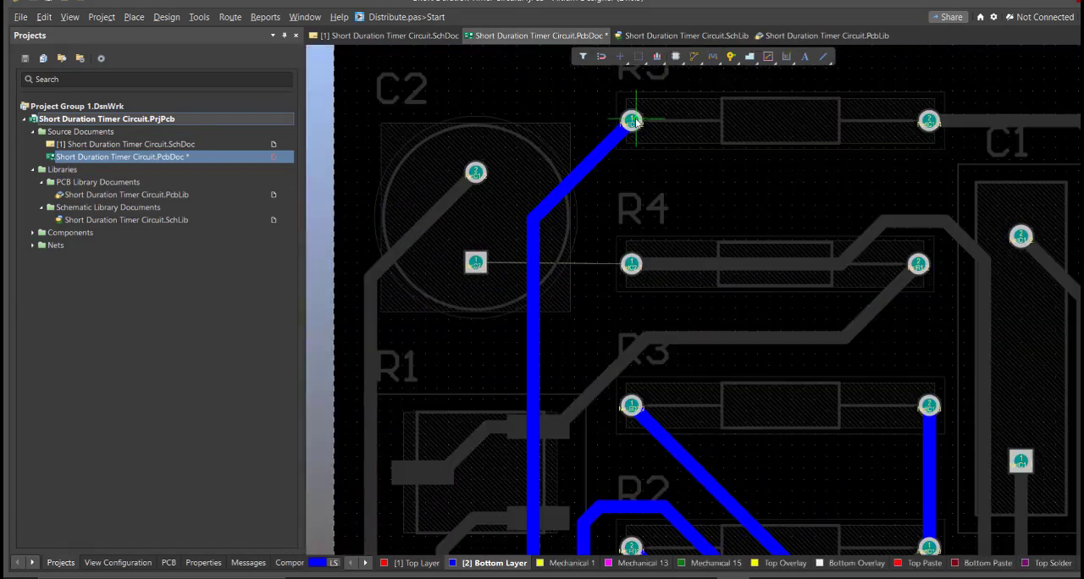
Step: Reroute the bottom-layer R5-to-S1 track to the right of R4 pin 1 and route C2 pin 1 to R4 pin 1
left_click(632, 121)
left_click(532, 435)
left_click(477, 261)
left_click(632, 264)
scroll(631, 263, "down", 3, "ctrl")
Step: Turn on the 3D view and set the top solder mask colour to #00CC22
left_click(117, 562)
left_click(121, 85)
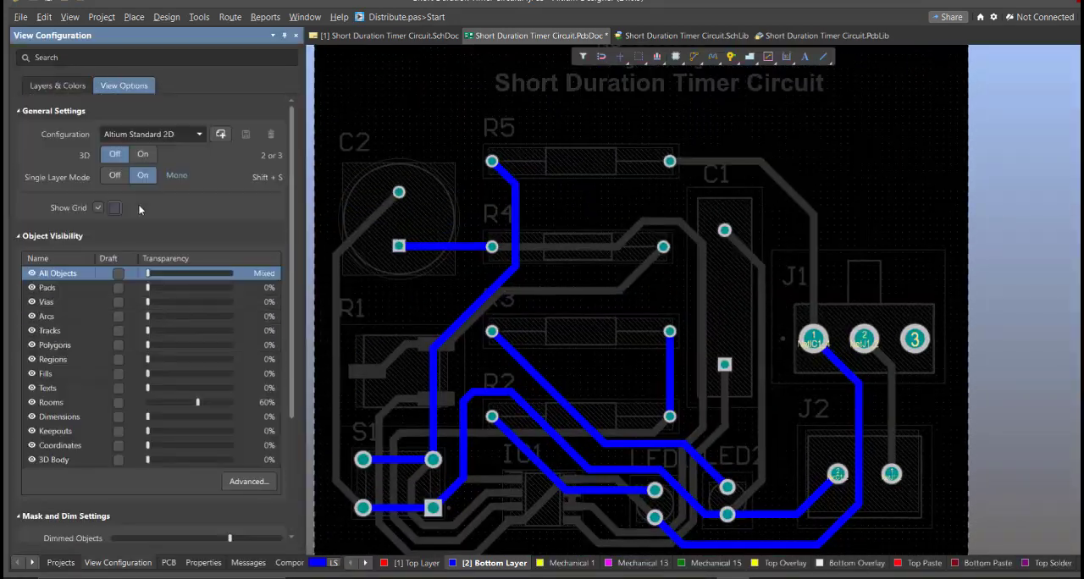
left_click(143, 158)
left_click(33, 397)
left_click(133, 526)
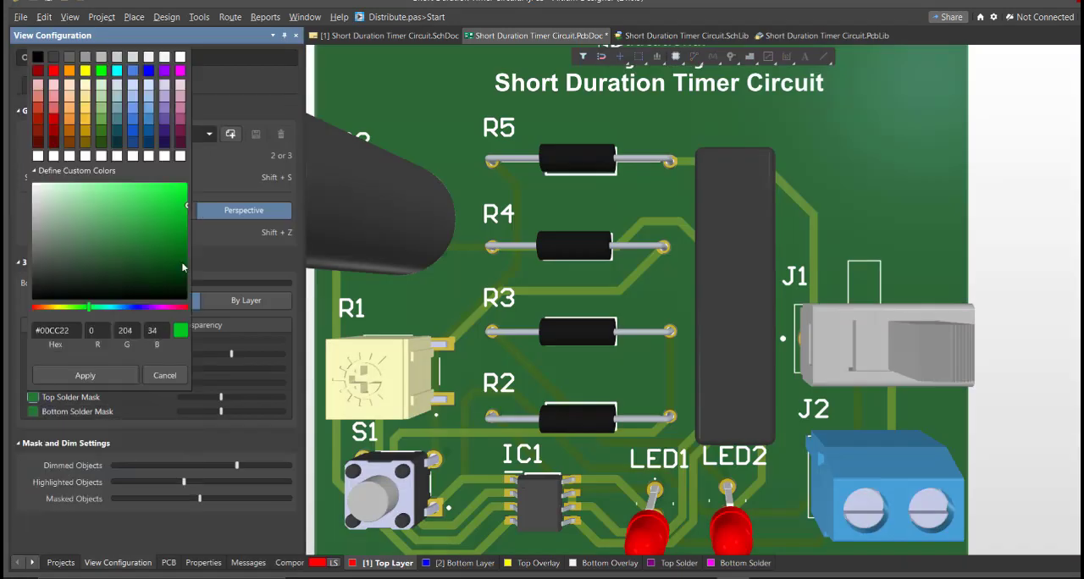
left_click(85, 375)
Step: Examine the routed board and its component bodies in 3D from several angles
scroll(432, 375, "down", 5, "ctrl")
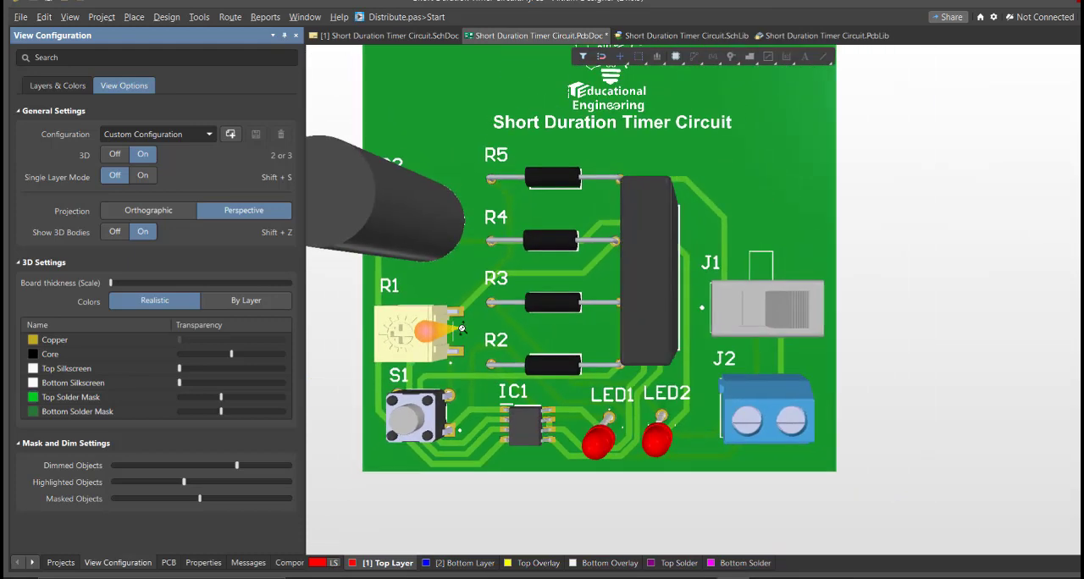
right_click_drag(464, 363, 496, 325, "shift")
key("0")
right_click_drag(417, 366, 465, 369)
scroll(429, 330, "down", 4, "ctrl")
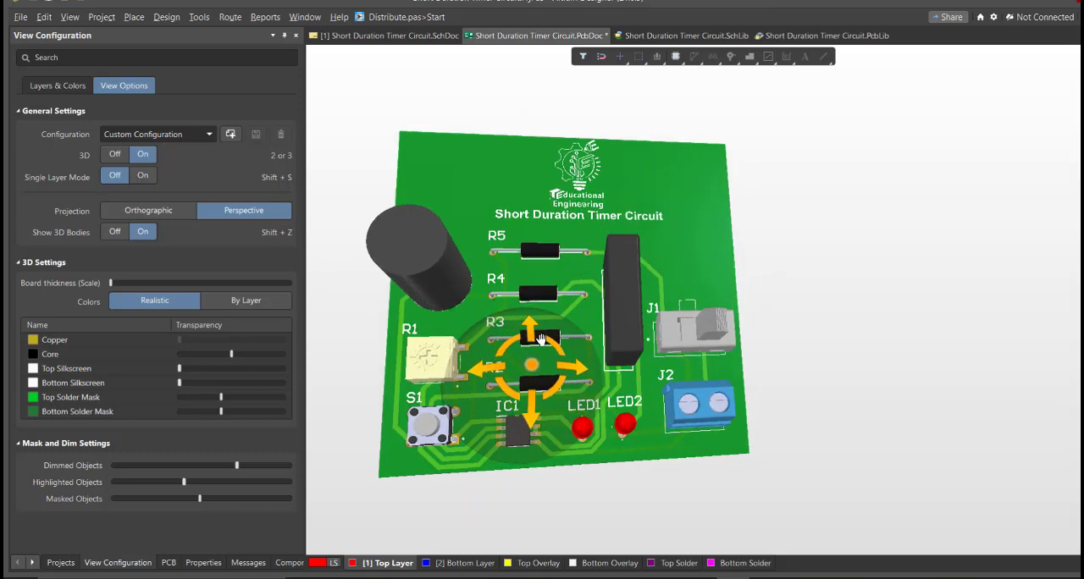
key("0")
mouse_move(452, 375)
right_mouse_down()
mouse_move(461, 337)
mouse_move(464, 362)
right_mouse_up()
scroll(461, 336, "down", 4, "ctrl")
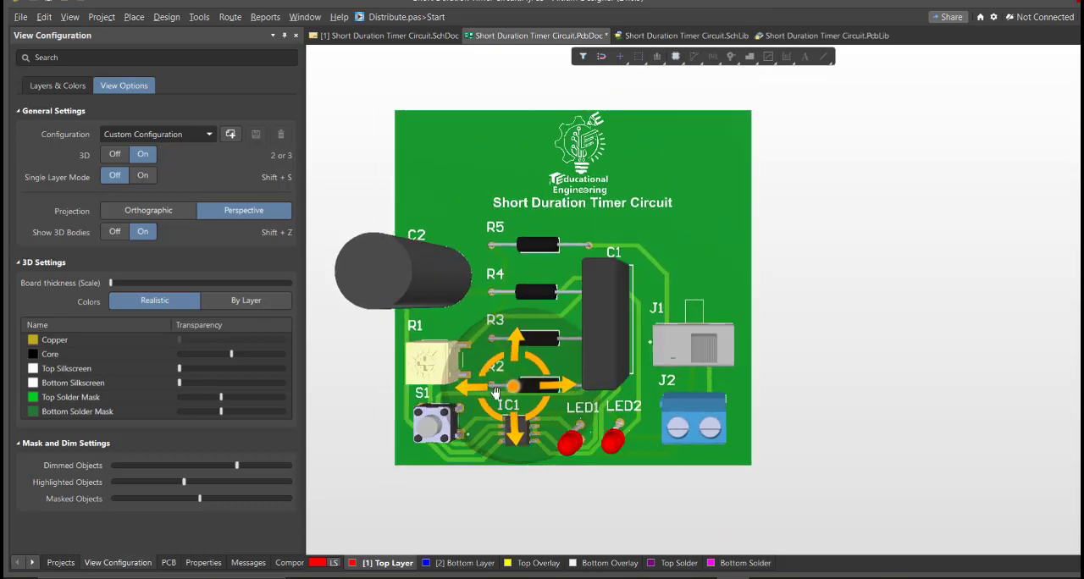
key("0")
mouse_move(451, 375)
right_mouse_down()
mouse_move(461, 337)
mouse_move(464, 362)
right_mouse_up()
scroll(461, 337, "down", 4, "ctrl")
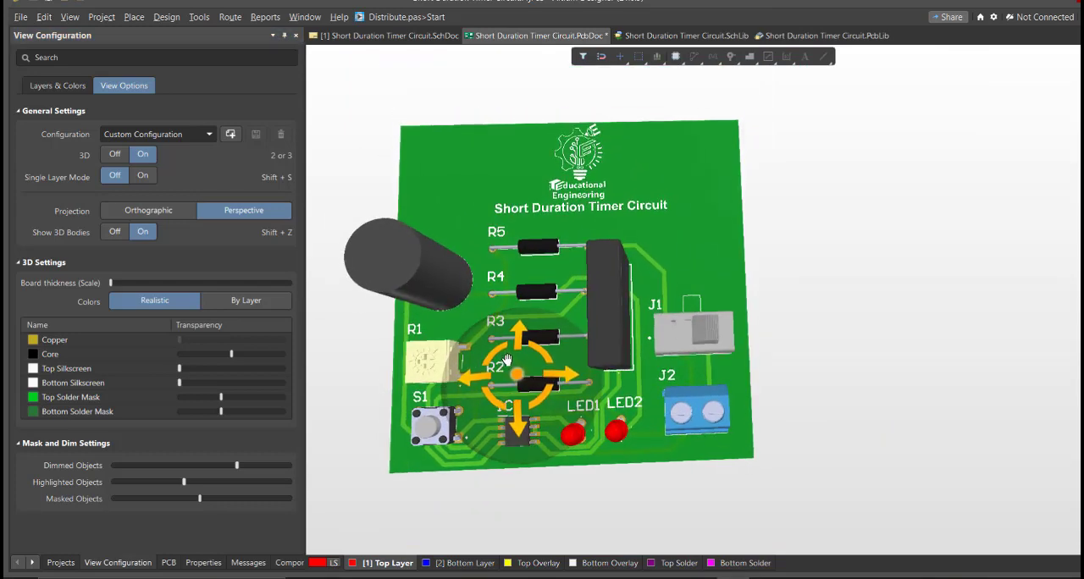
key("0")
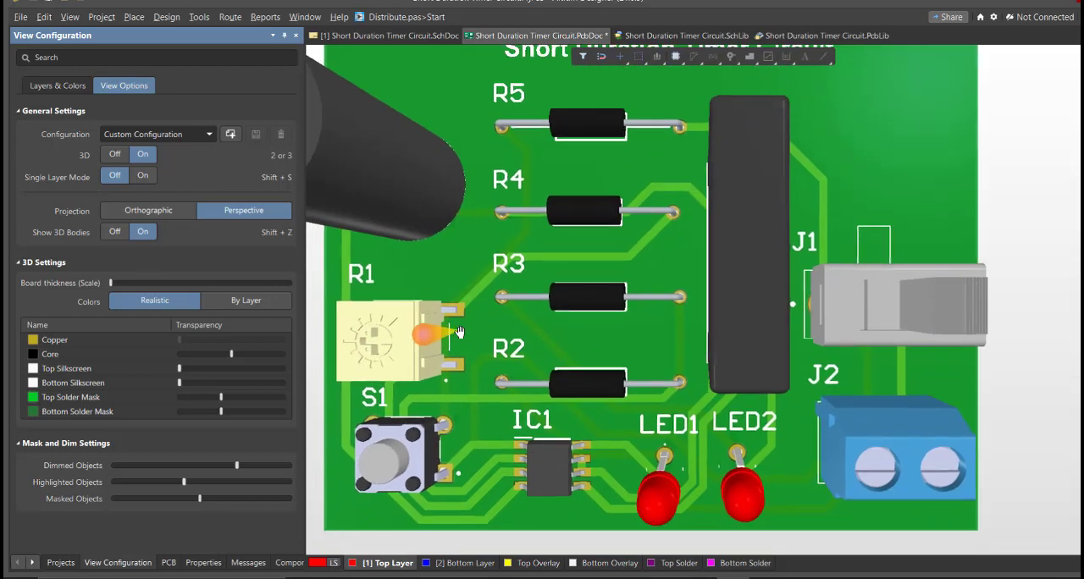
scroll(462, 337, "down", 3, "ctrl")
right_click_drag(461, 337, 464, 369)
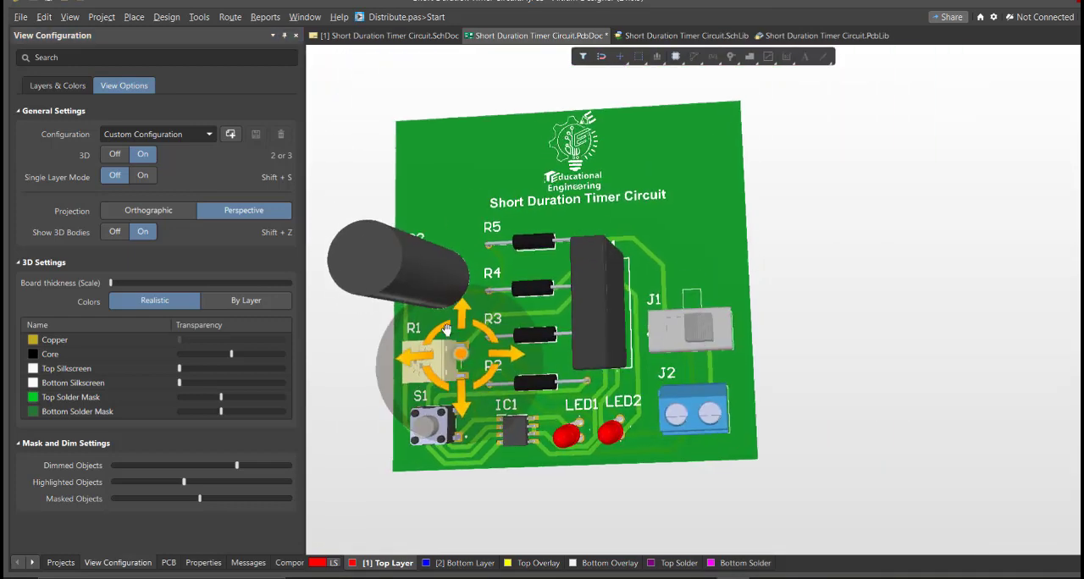